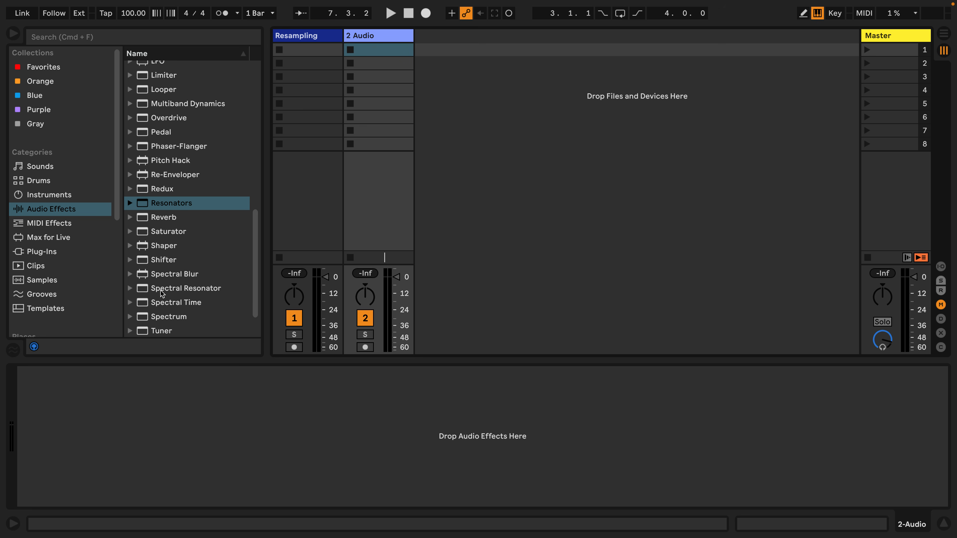
Add the Resonators audio effect to the 2 Audio track
scroll(162, 294, "up", 15)
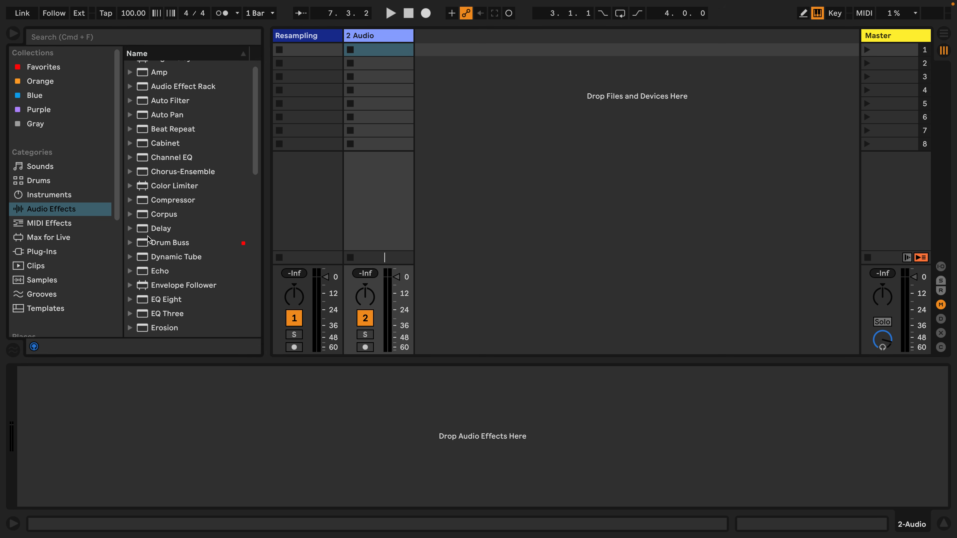
scroll(157, 228, "down", 15)
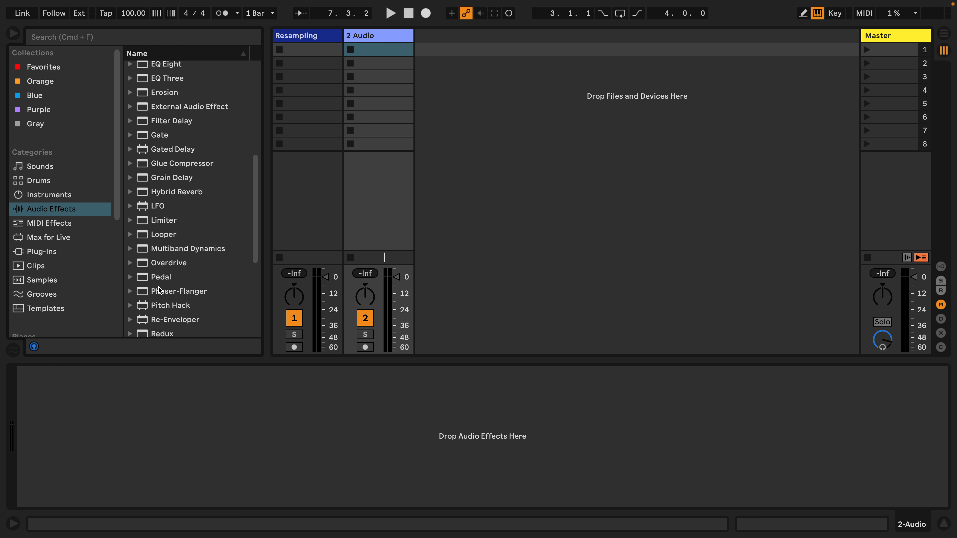
scroll(172, 210, "down", 2)
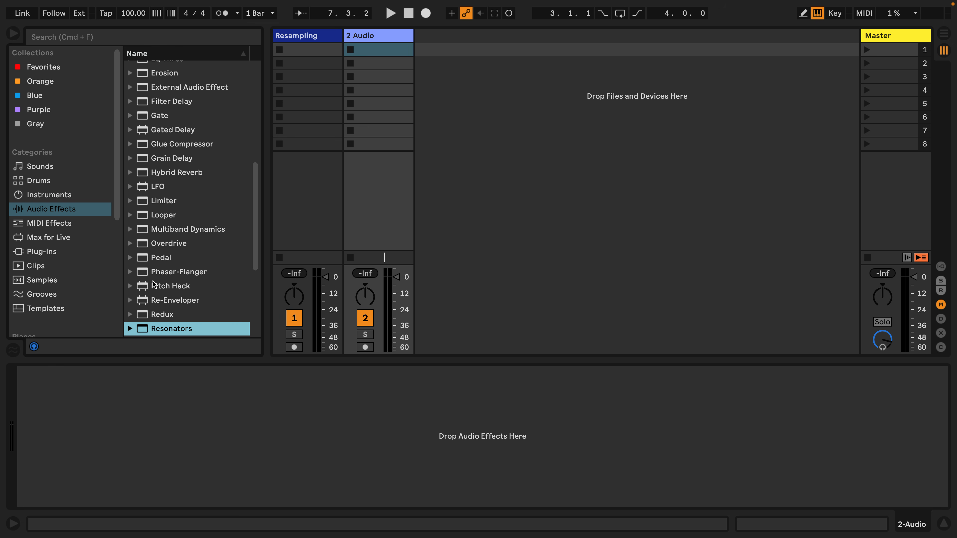
left_click(159, 275)
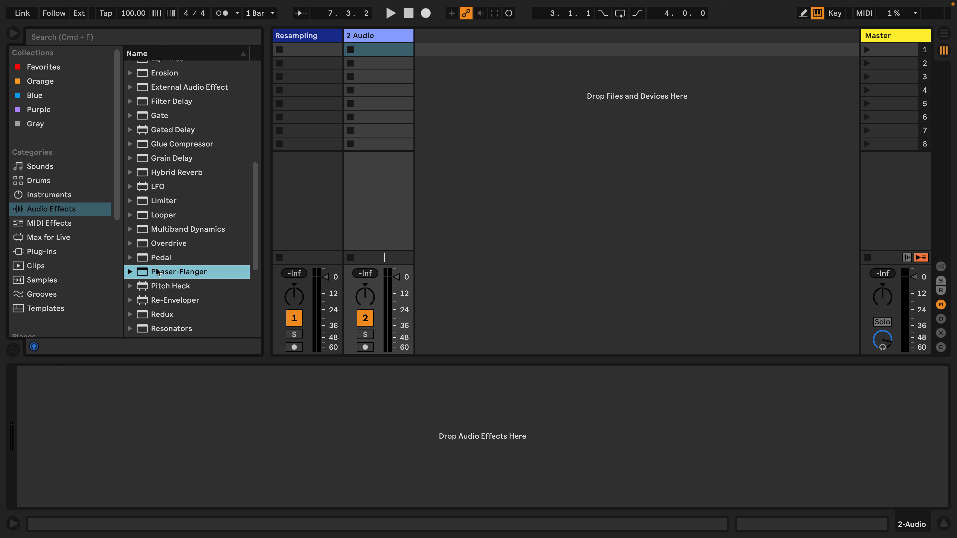
scroll(166, 268, "down", 5)
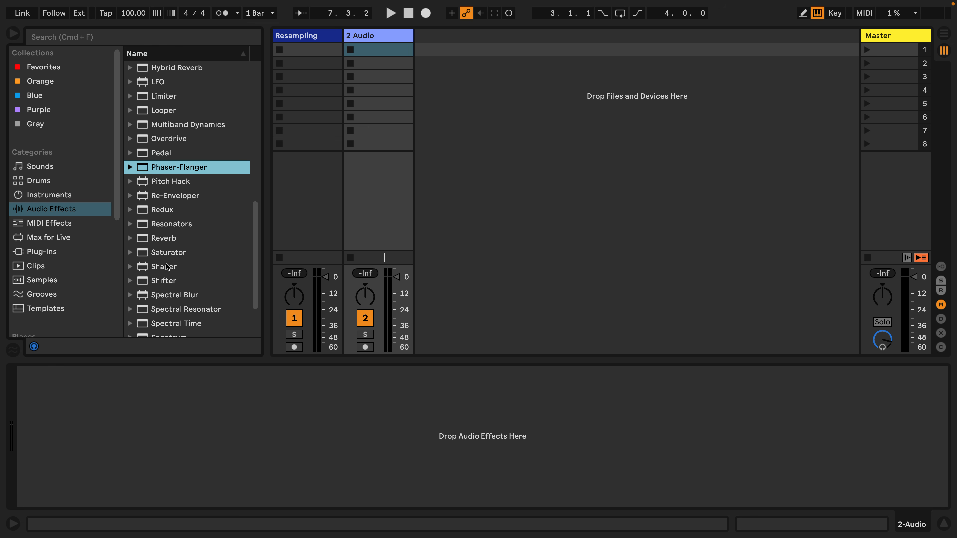
scroll(167, 267, "down", 3)
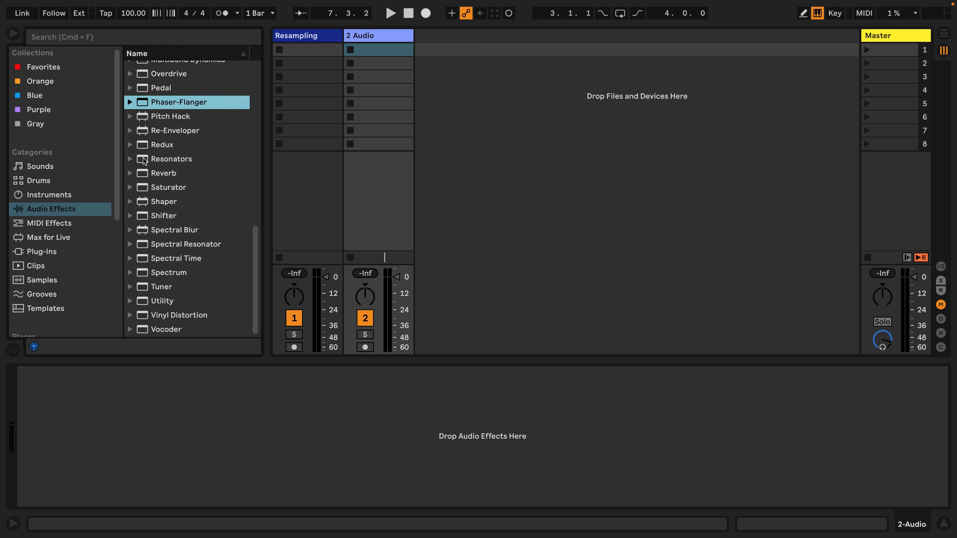
left_click_drag(145, 161, 193, 396)
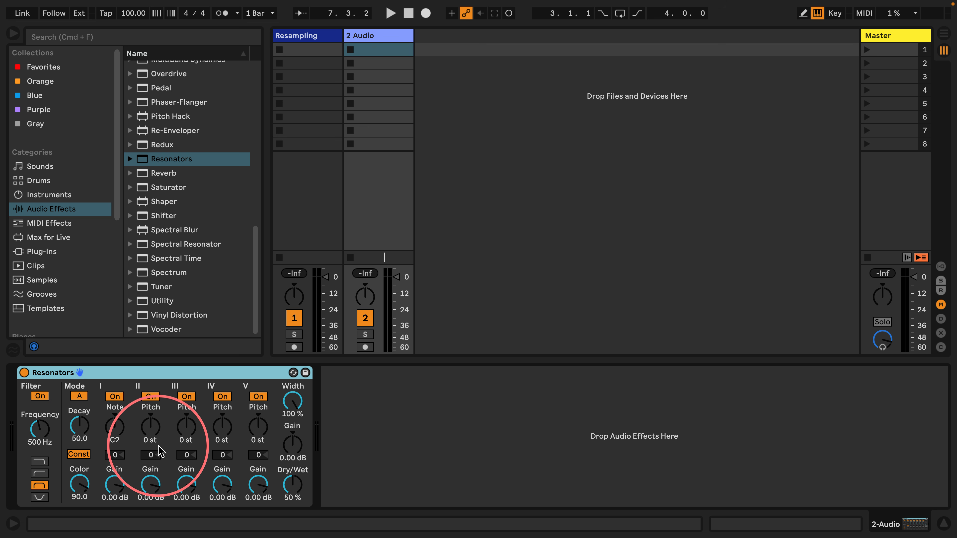
Insert the Echo effect before Resonators on the 2 Audio track and set Echo's Feedback to 0 %
scroll(192, 227, "up", 10)
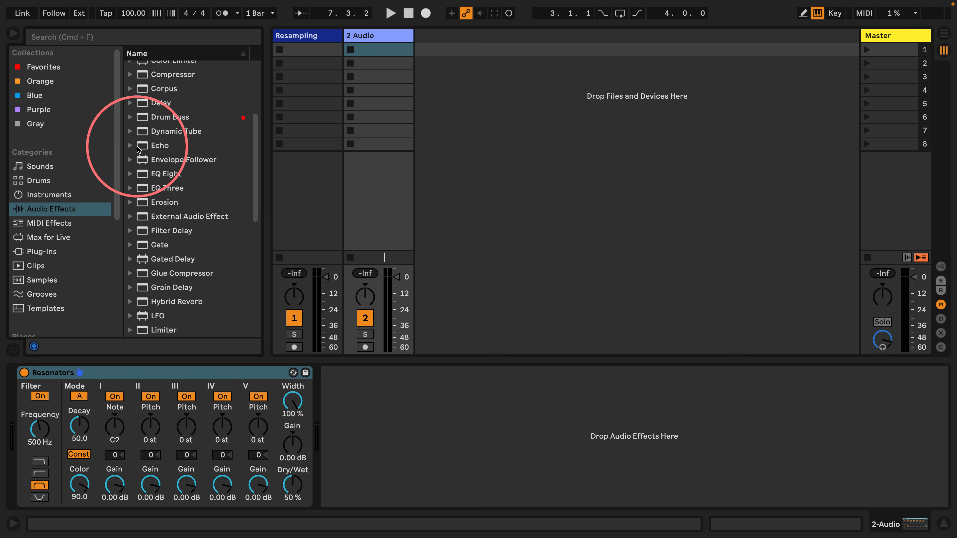
left_click_drag(160, 145, 14, 397)
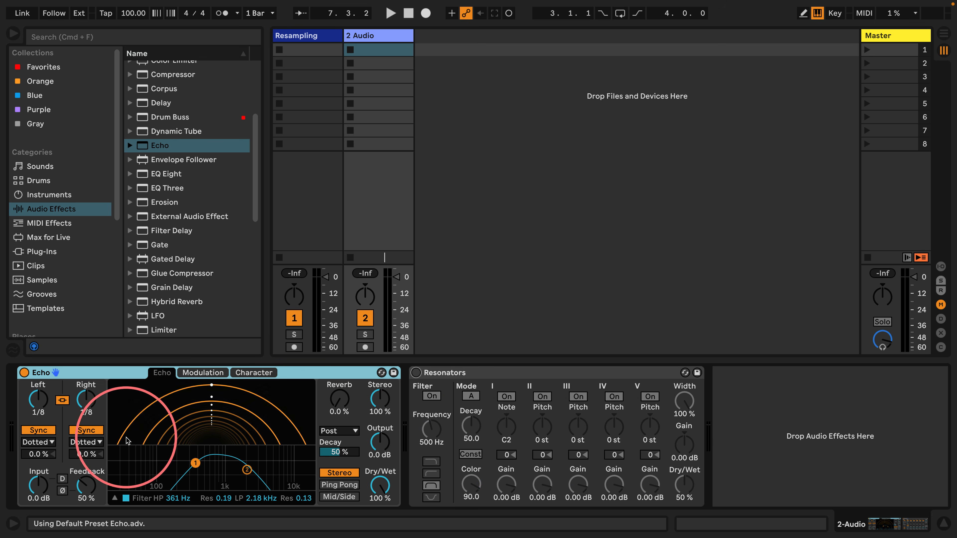
left_click_drag(87, 480, 88, 528)
Enable Noise in Echo's Character settings, with Amount at 100 % and Morph at 62 %
left_click(252, 373)
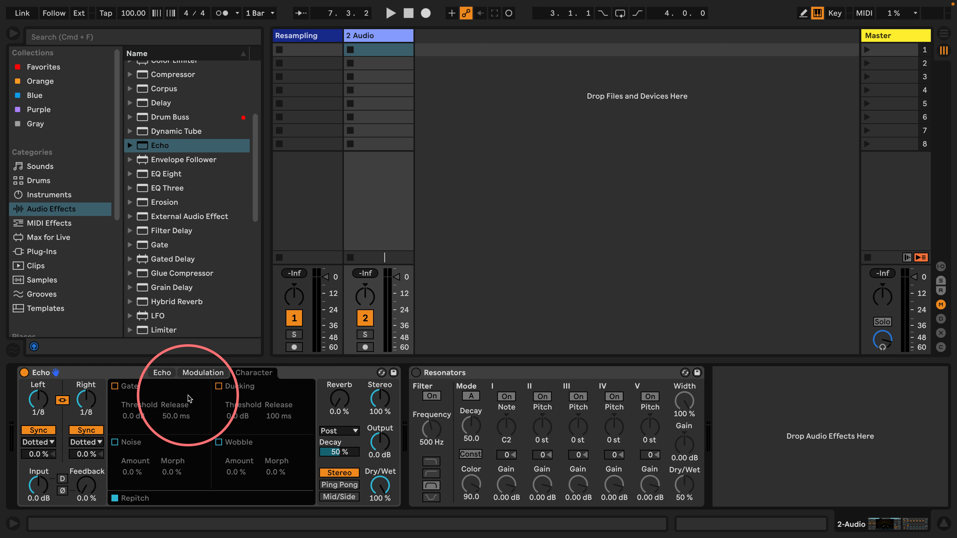
left_click(115, 442)
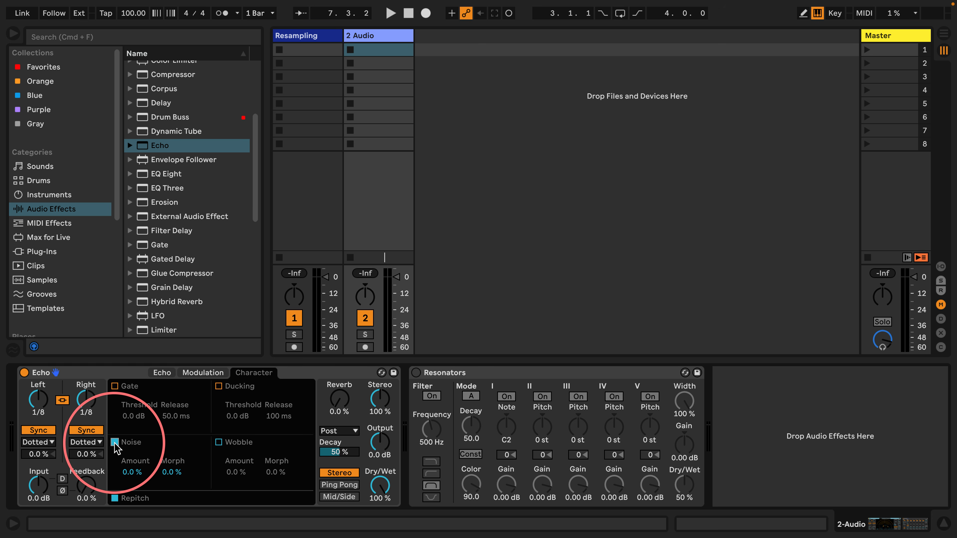
left_click_drag(131, 472, 131, 396)
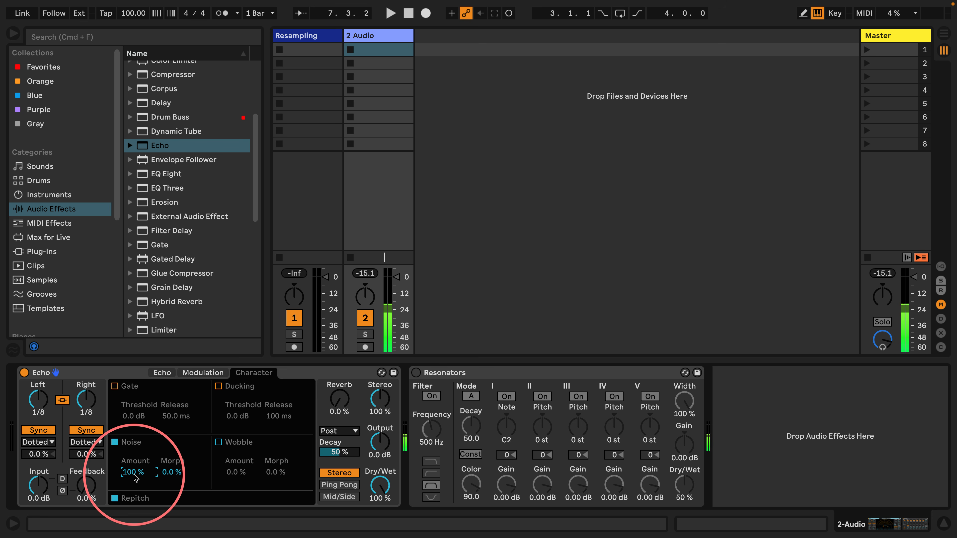
left_click_drag(171, 473, 171, 441)
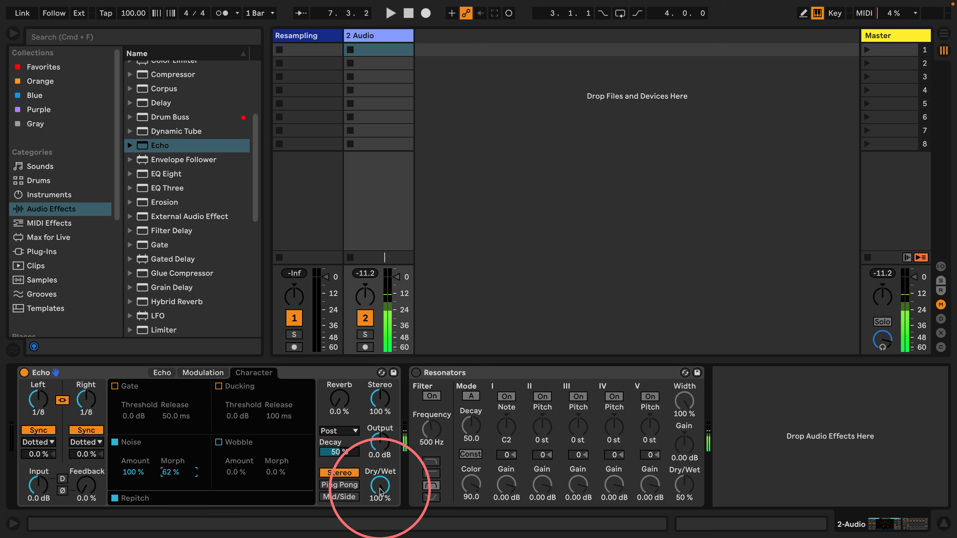
Compare Echo's output with Dry/Wet at 0 % and 100 %, ending at 0 %
left_click_drag(379, 487, 378, 528)
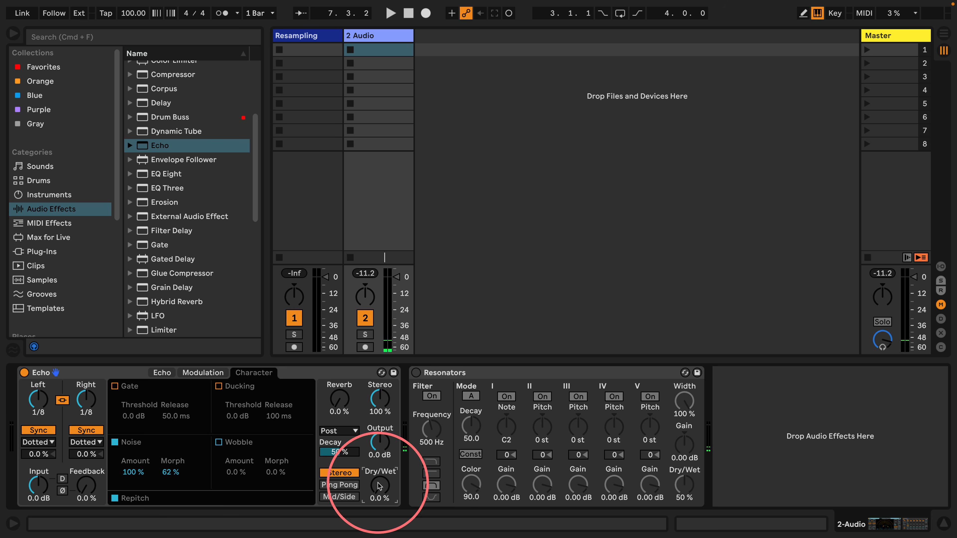
left_click_drag(376, 487, 376, 445)
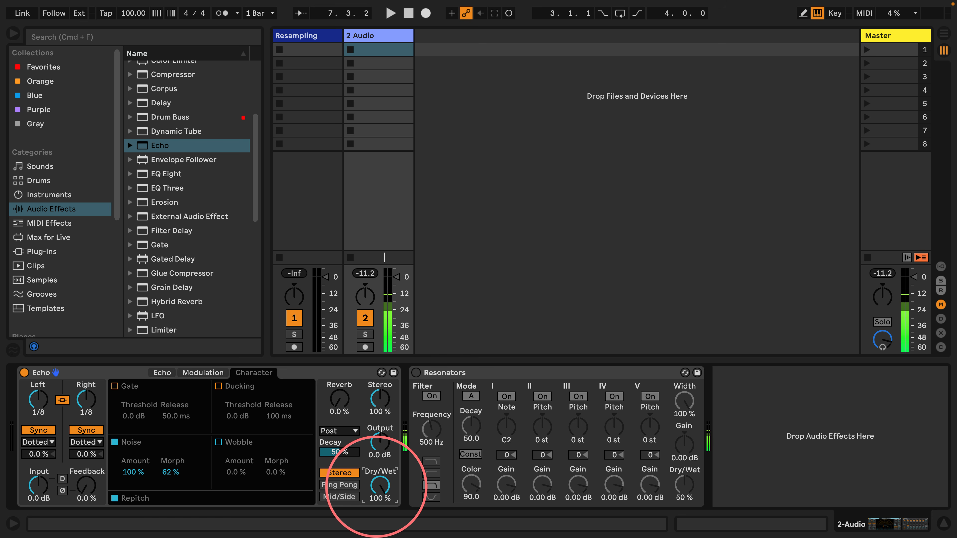
left_click_drag(379, 487, 378, 528)
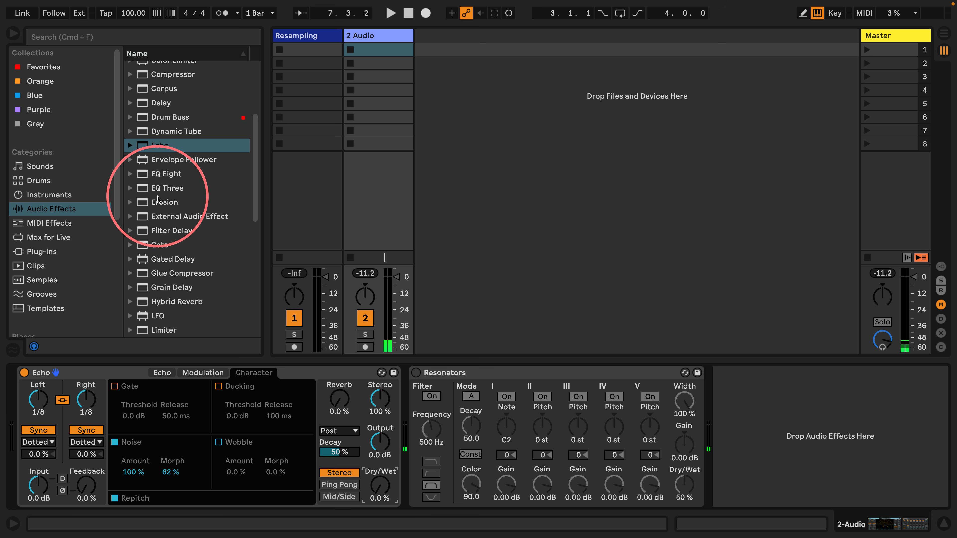
Insert an LFO between Echo and Resonators, map it to Echo's Noise Morph at 0.02 Hz, and raise Echo's Dry/Wet to 100 %
scroll(148, 250, "down", 3)
left_click_drag(155, 239, 402, 394)
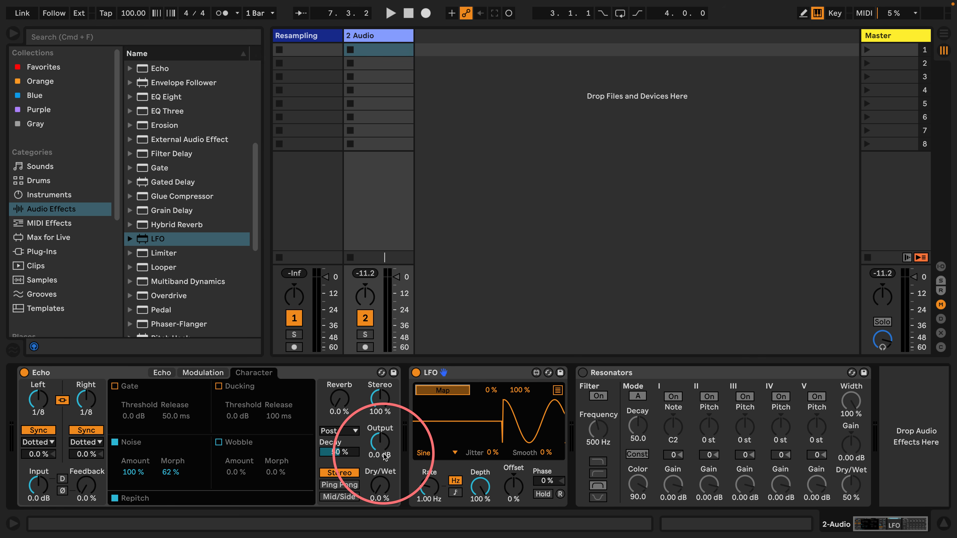
left_click(182, 474)
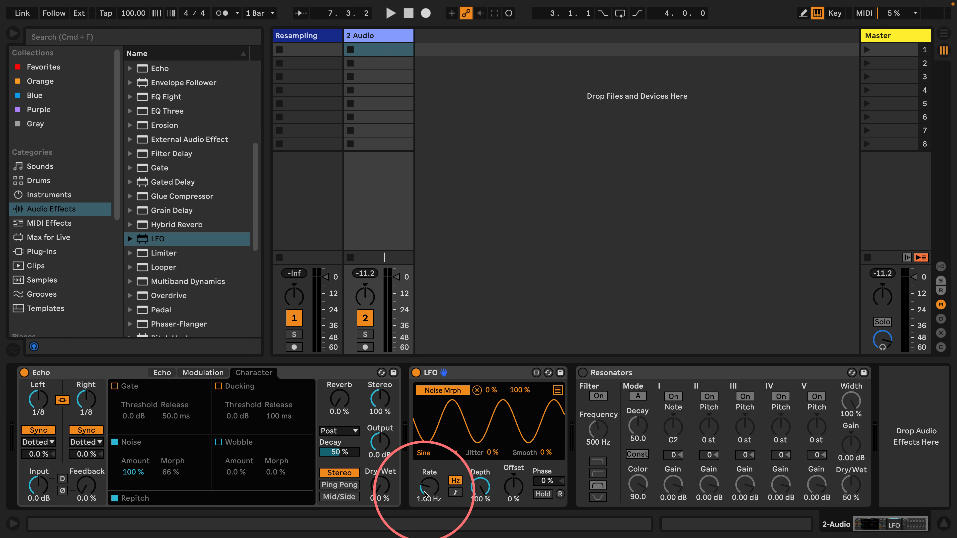
left_click_drag(428, 486, 374, 467)
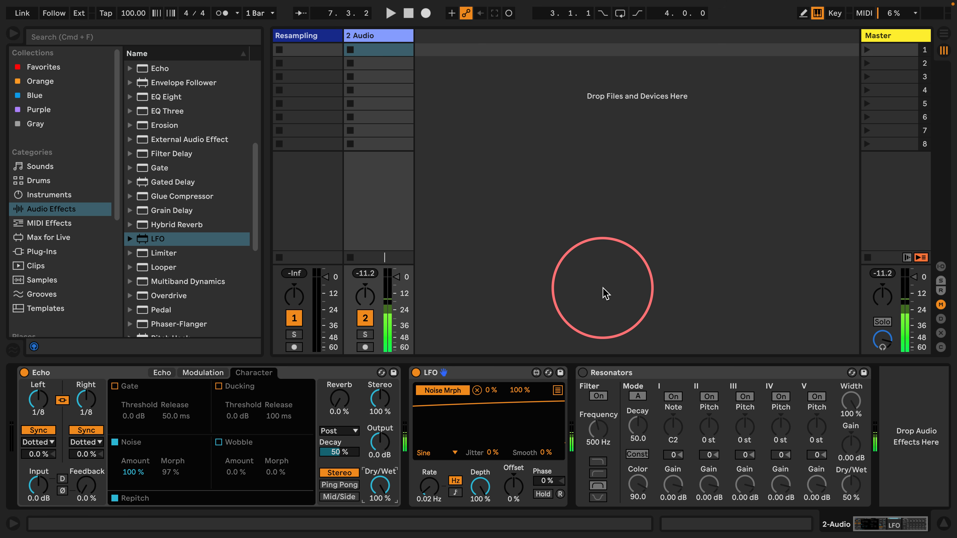
Turn on the Resonators device and set its Dry/Wet to 100 %
left_click(600, 381)
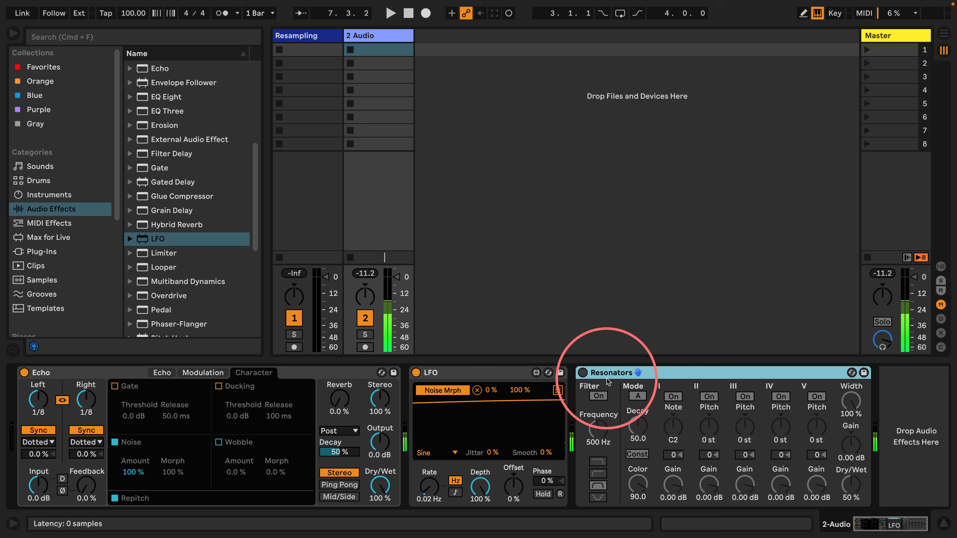
left_click(583, 373)
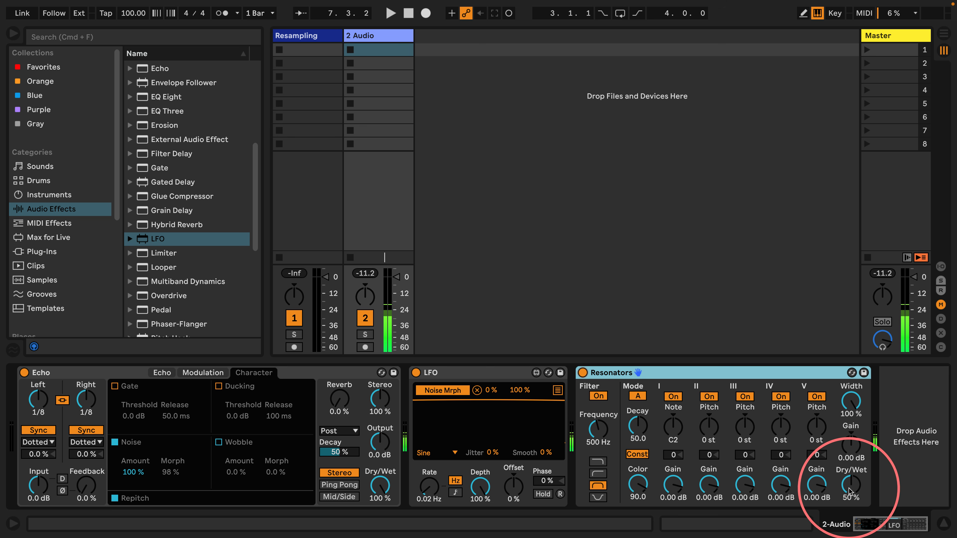
left_click_drag(849, 492, 849, 471)
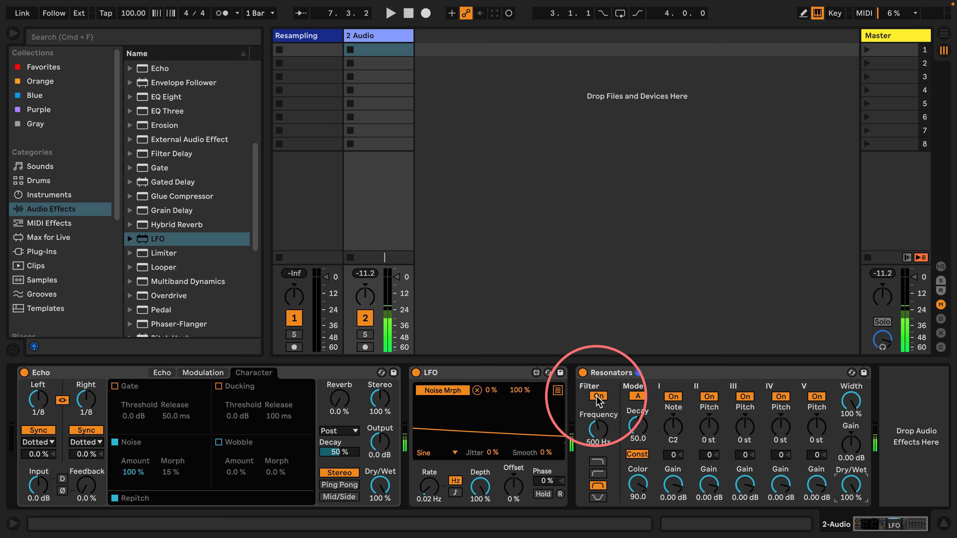
Compare the Resonators filter off and on, audition all four filter types, and settle on low-pass at 1.66 kHz
left_click(597, 396)
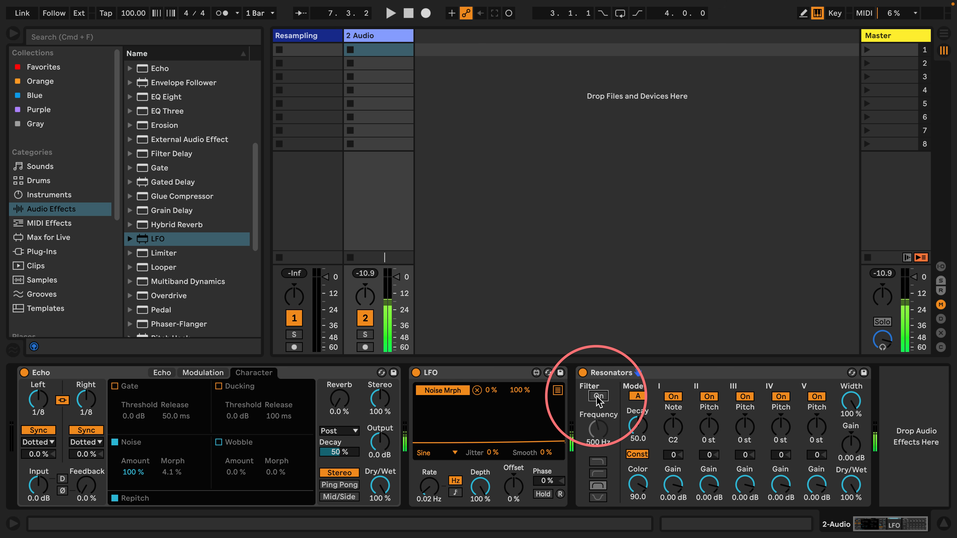
left_click(597, 396)
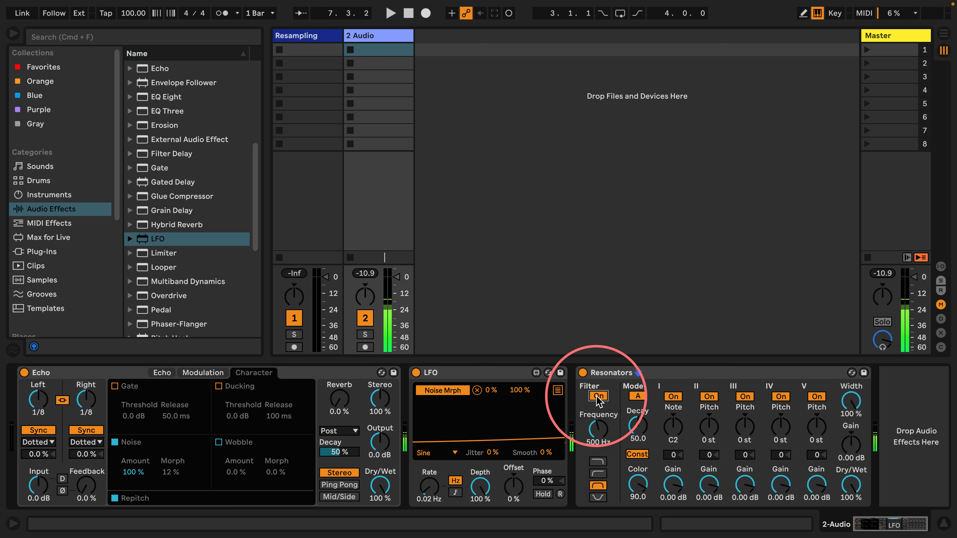
left_click(598, 462)
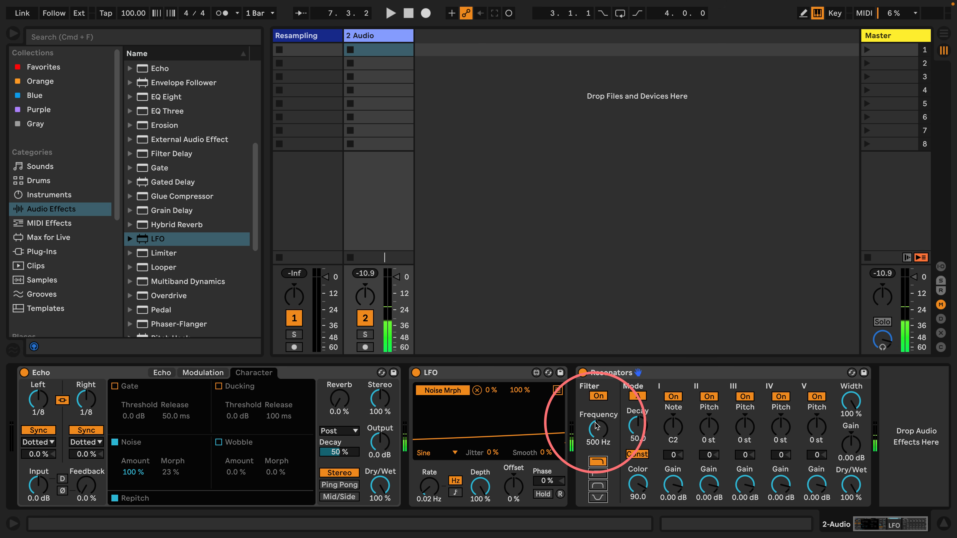
left_click_drag(595, 425, 598, 389)
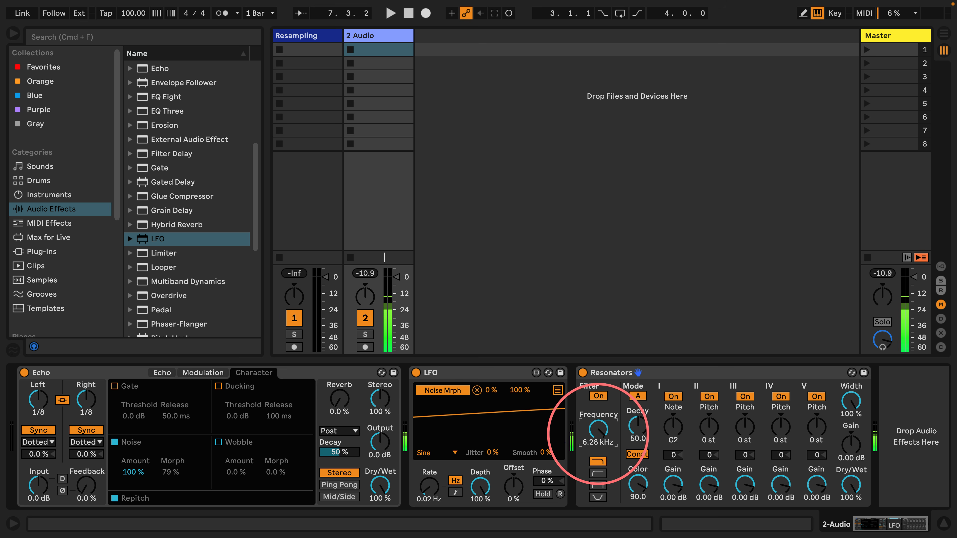
left_click(598, 474)
left_click_drag(599, 429, 599, 460)
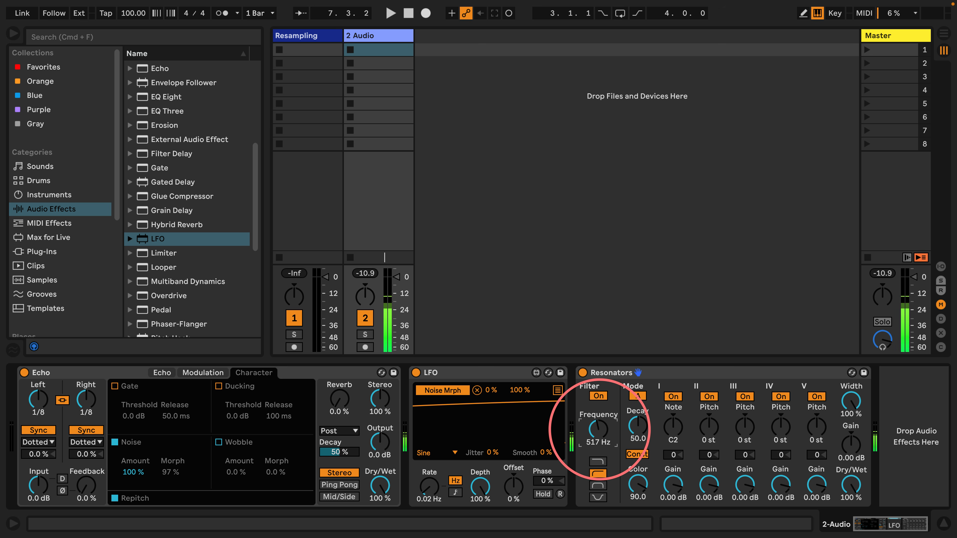
left_click(598, 485)
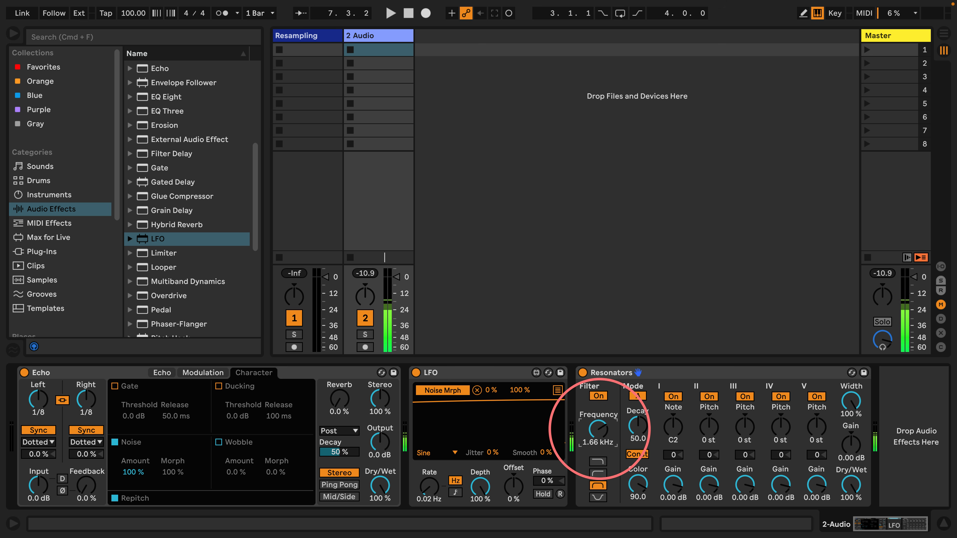
left_click(598, 497)
left_click_drag(599, 433, 599, 431)
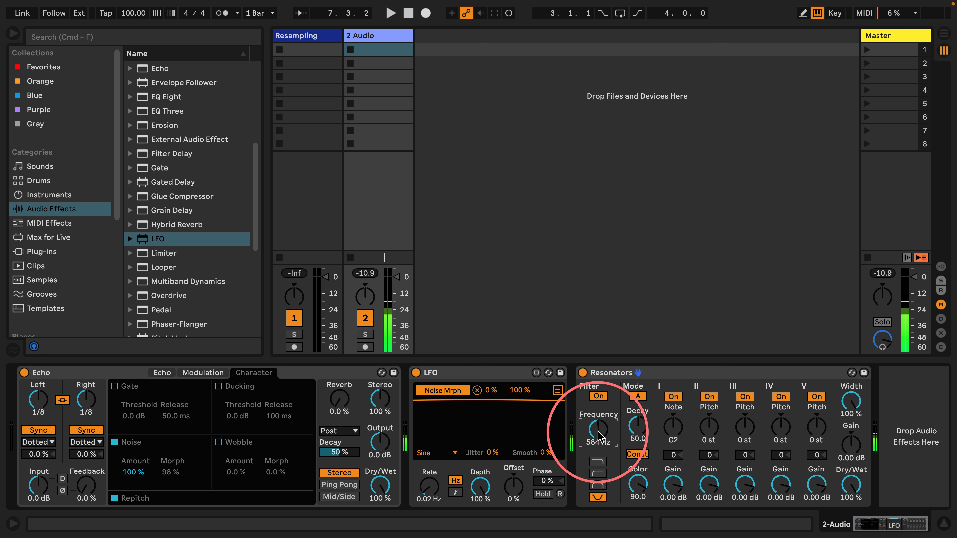
left_click(598, 461)
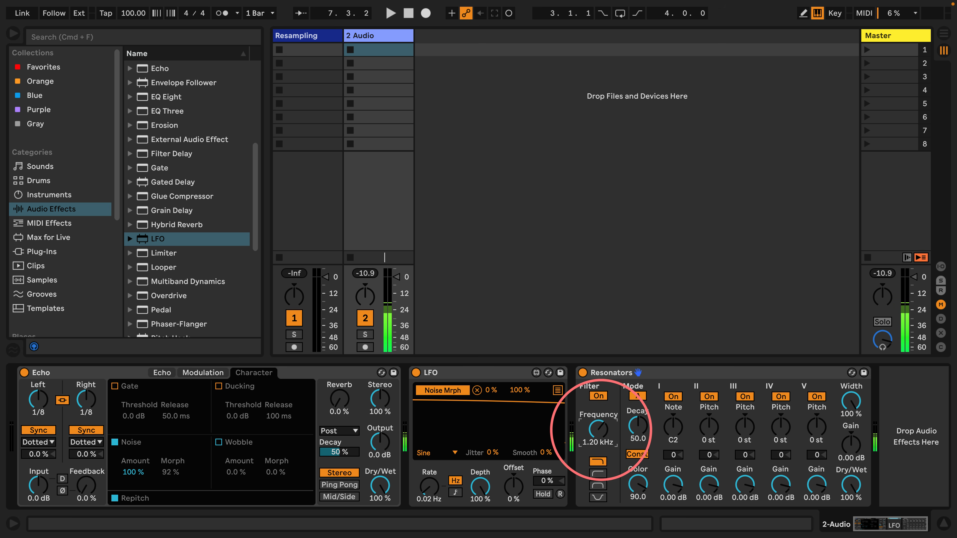
Try Mode B on Resonators, switch back to Mode A, and set Decay to 100
left_click_drag(638, 430, 638, 438)
left_click(636, 394)
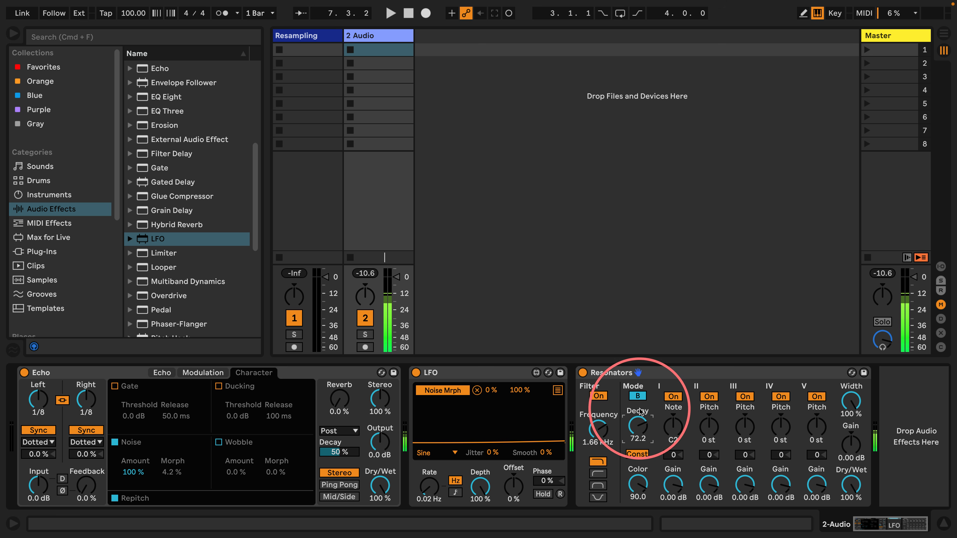
left_click(638, 397)
left_click_drag(638, 428, 639, 421)
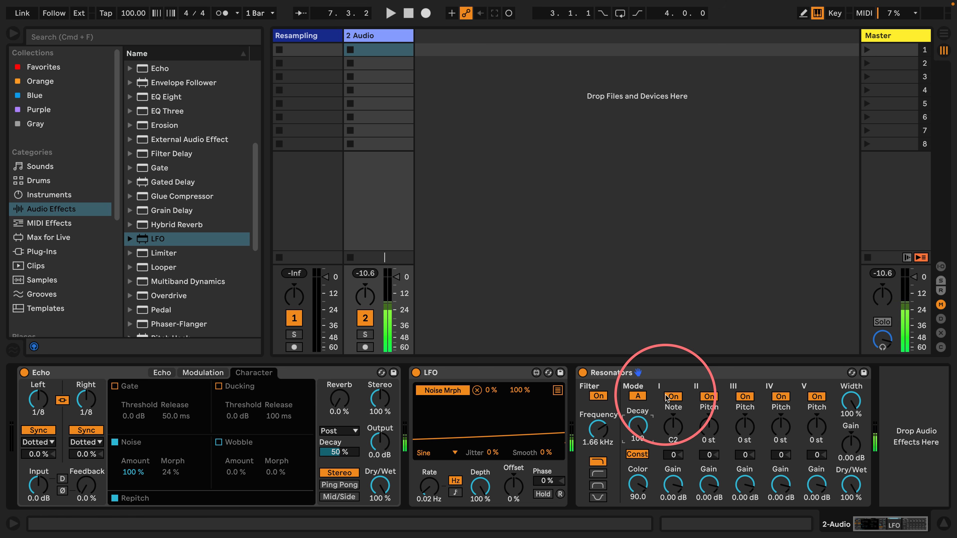
Tune resonator I to C1 and set the pitches of resonators II, III and IV to +7, +10 and +14 st
left_click_drag(673, 427, 673, 437)
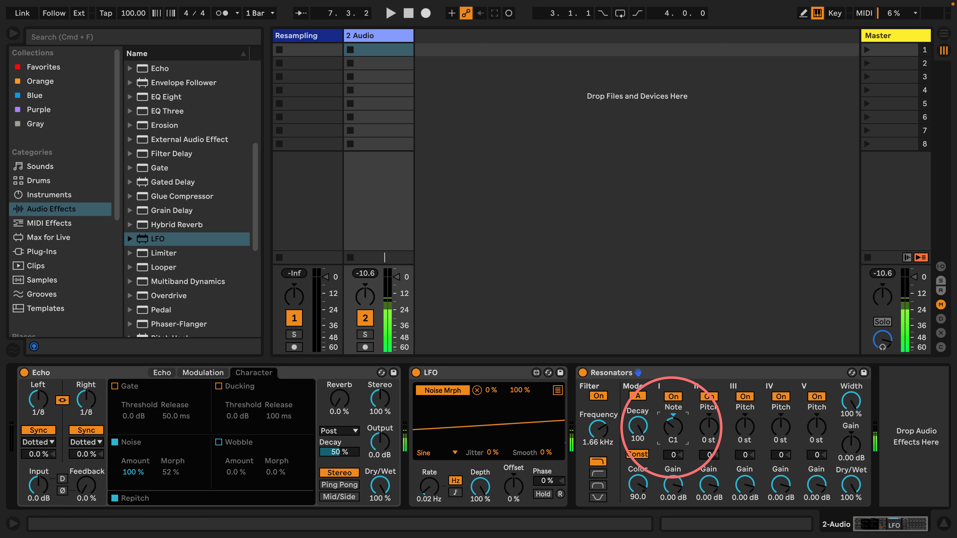
left_click_drag(708, 430, 777, 424)
left_click(777, 431)
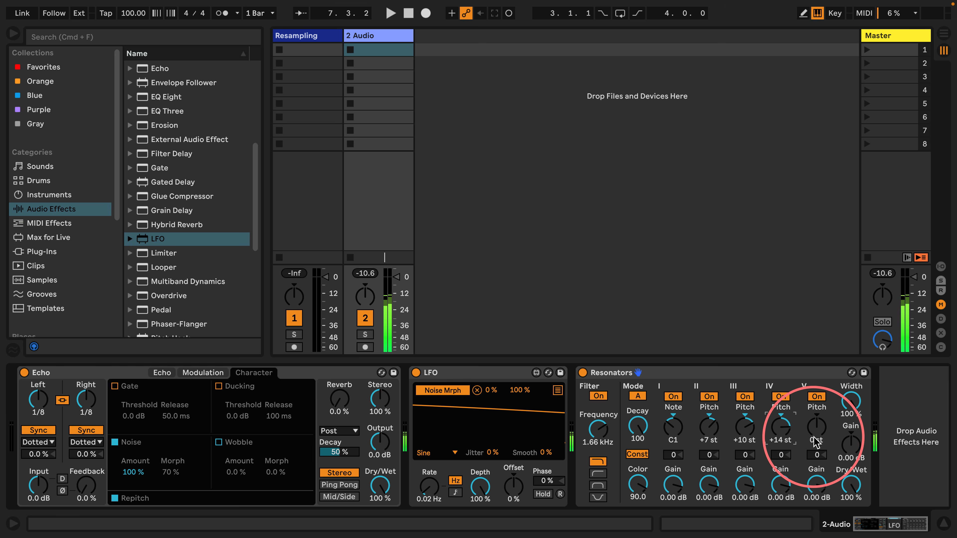
Add a Limiter after Resonators at the end of the 2 Audio track's device chain
left_click_drag(150, 252, 890, 401)
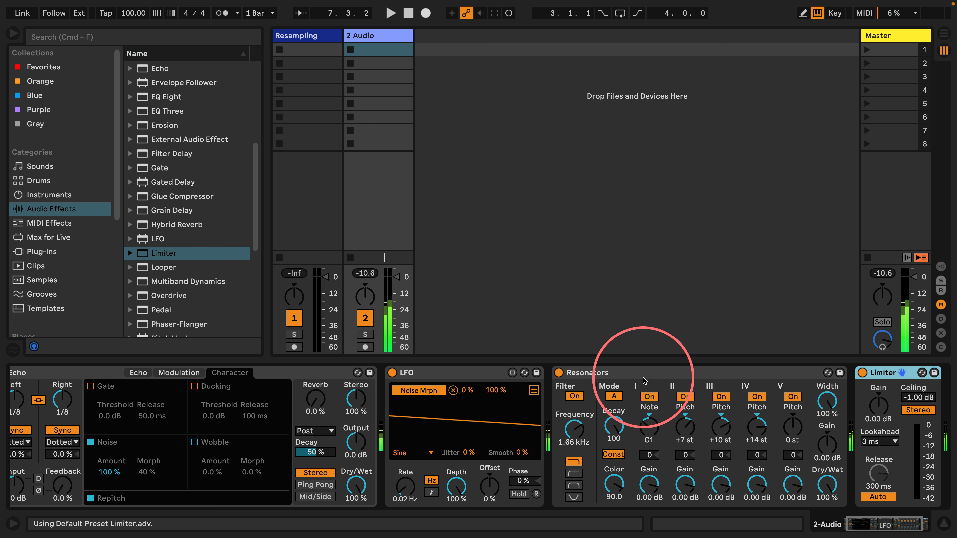
Duplicate the Resonators device twice so three run in series ahead of the Limiter
left_click(582, 373)
key("super+d")
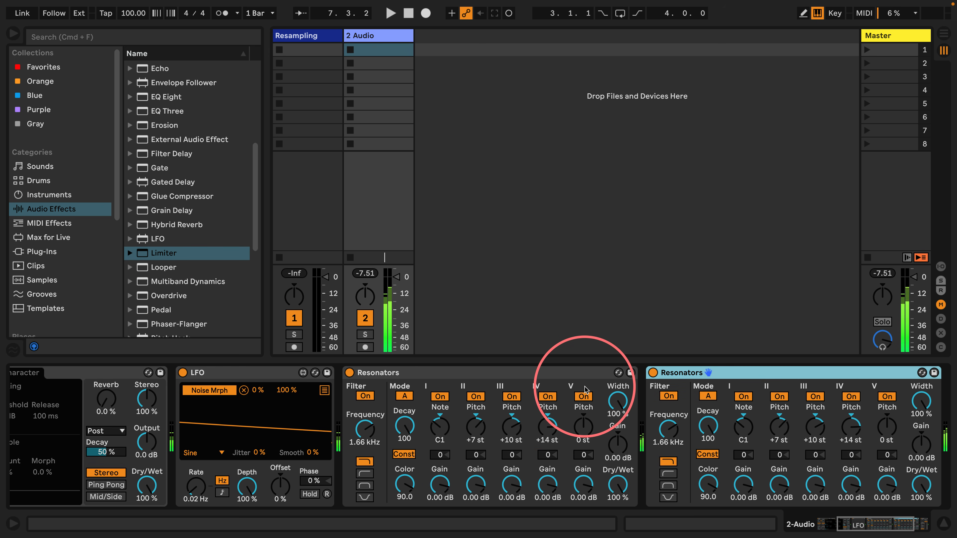
key("super+d")
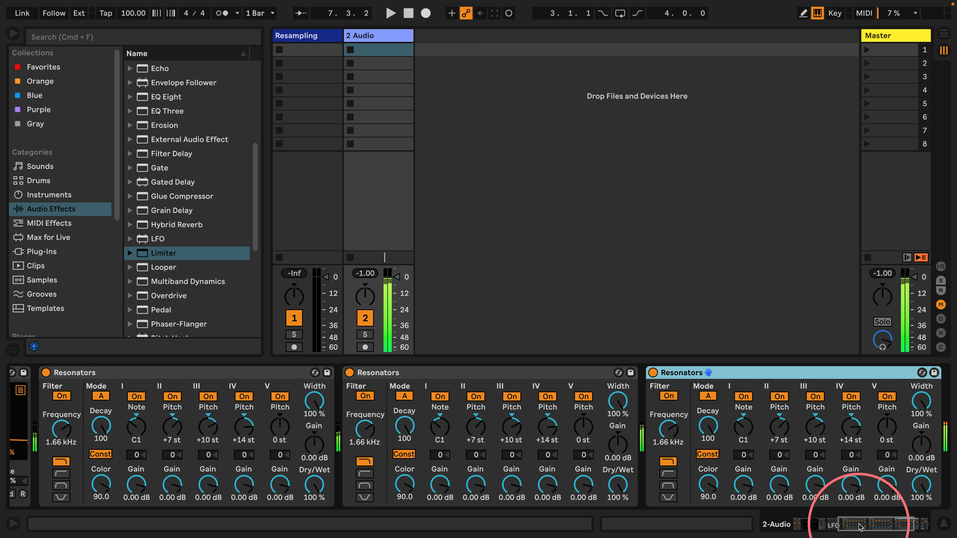
Insert an Auto Filter between the last Resonators and the Limiter, and set its low-pass frequency to 211 Hz
left_click_drag(858, 524, 878, 524)
scroll(150, 117, "up", 5)
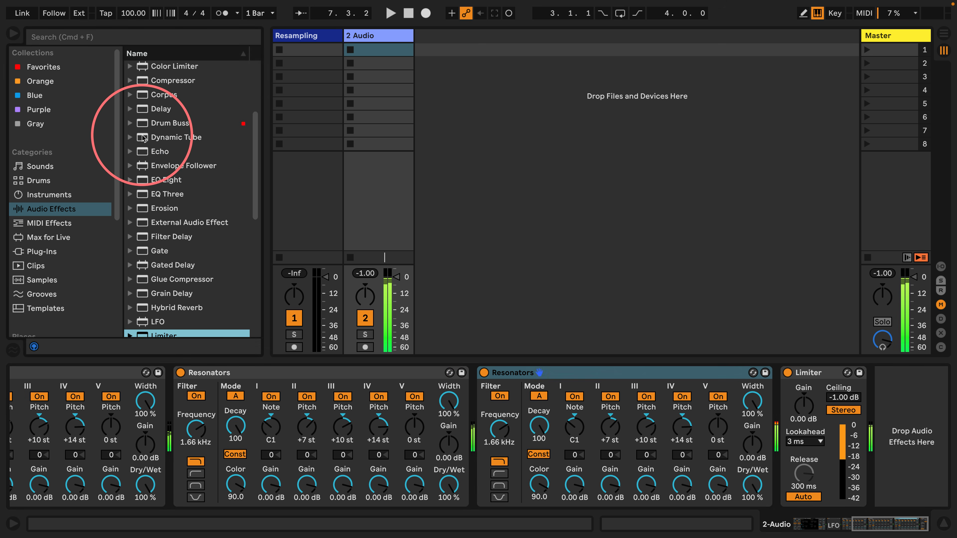
scroll(150, 162, "up", 3)
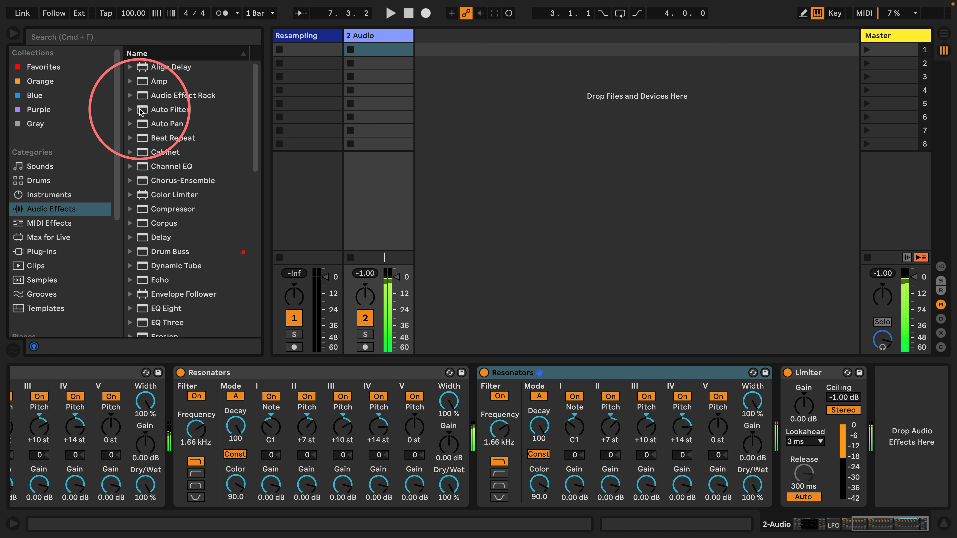
left_click_drag(162, 110, 772, 403)
left_click_drag(815, 449, 742, 458)
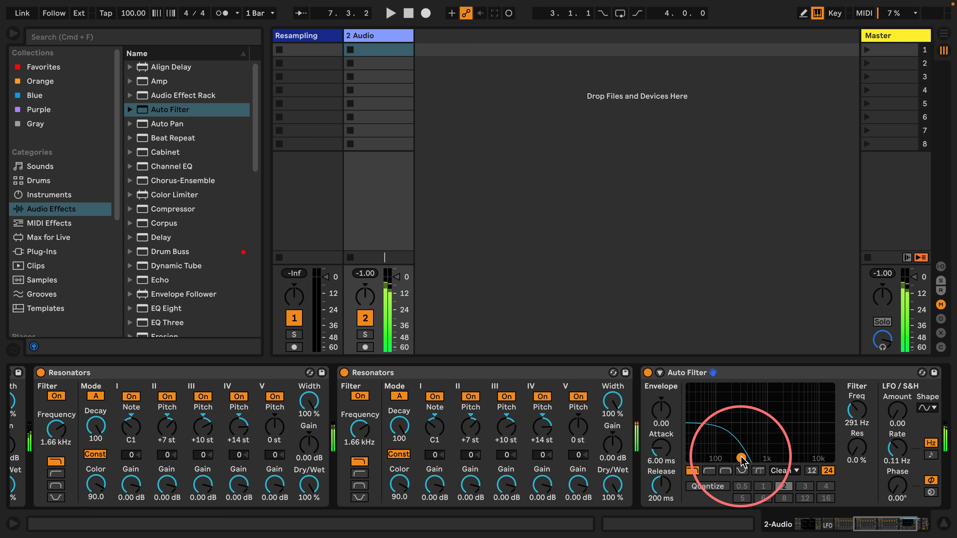
left_click_drag(741, 458, 736, 458)
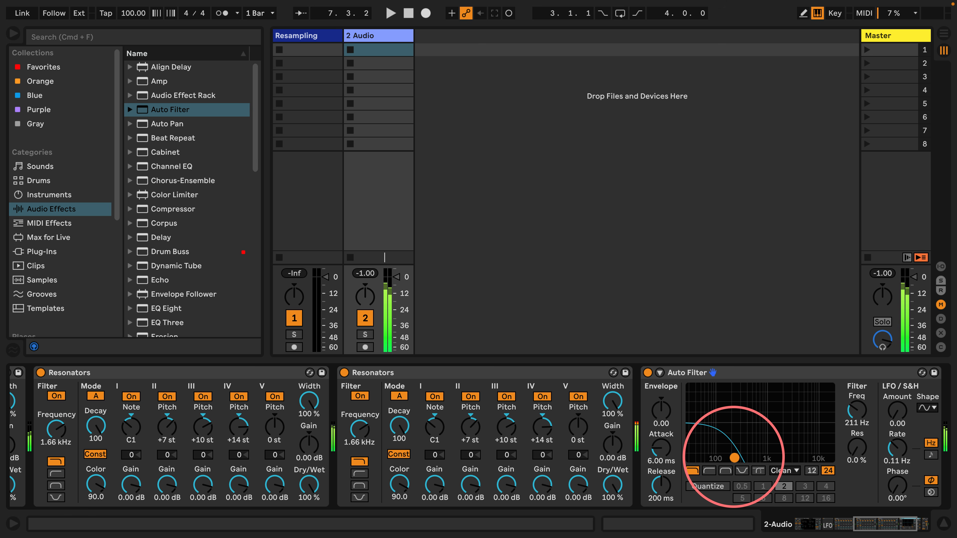
Delete the two duplicated Resonators and the Auto Filter from the device chain
left_click_drag(880, 523, 912, 524)
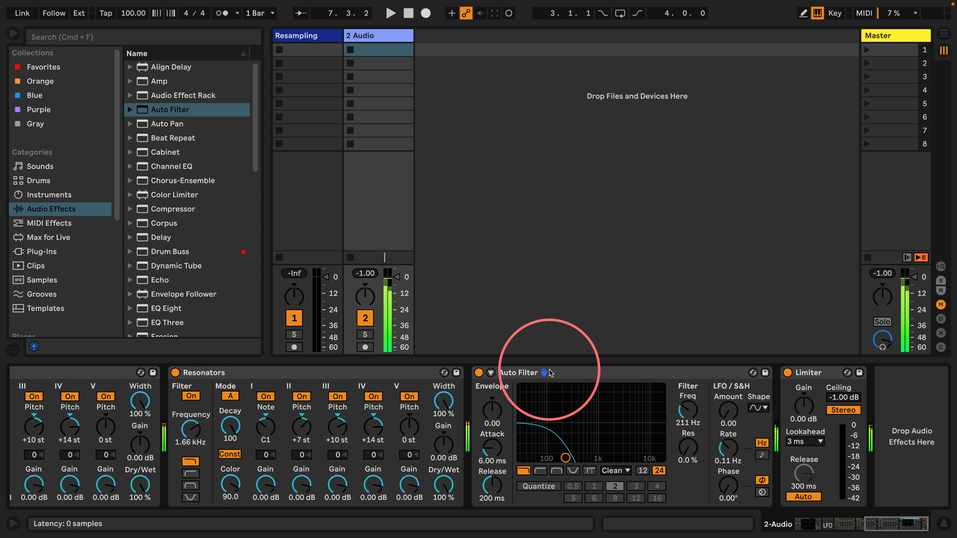
scroll(557, 409, "left", 15)
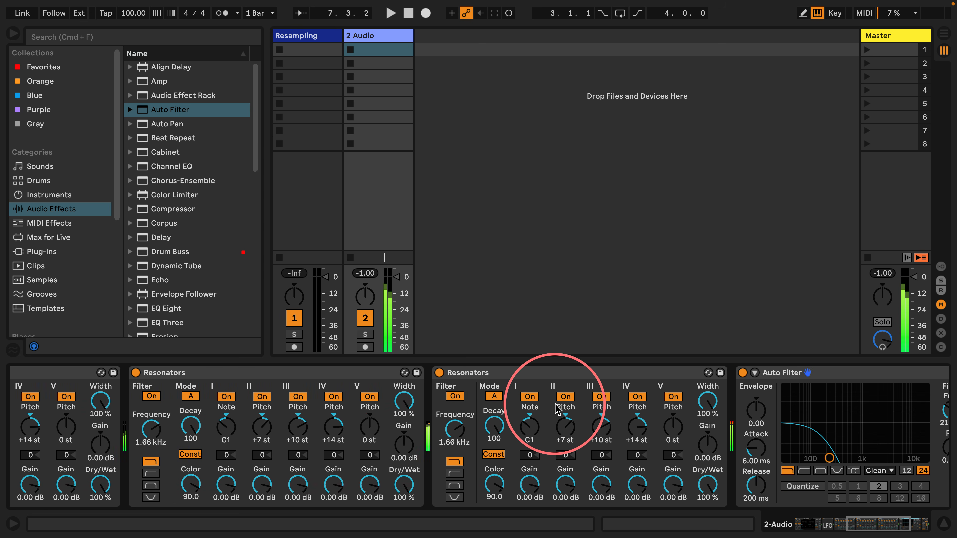
scroll(555, 403, "left", 3)
left_click(587, 373)
key("Delete")
key("Delete")
key("Delete")
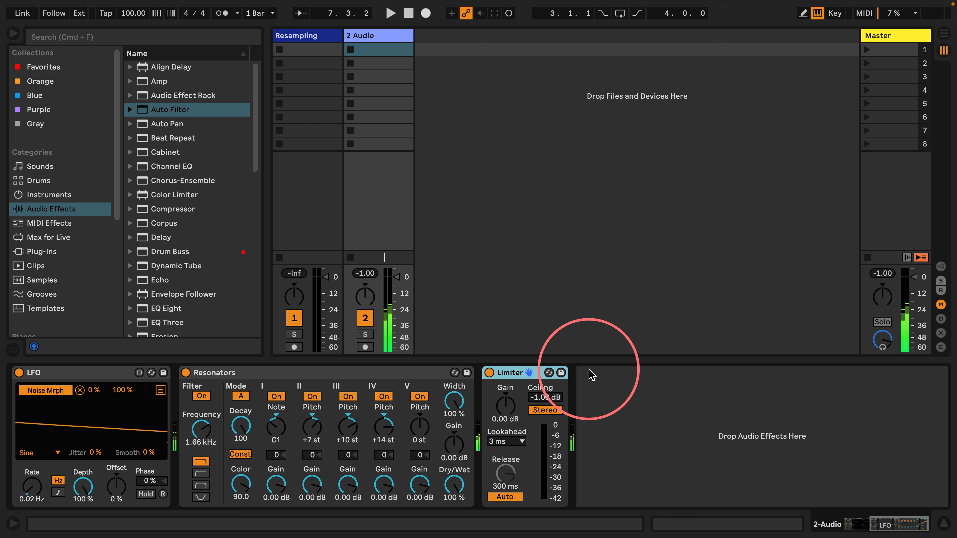
Insert an Auto Pan between LFO and Resonators with a tempo-synced 1/16 rate, Amount 100 % and Phase 0°
left_click(242, 373)
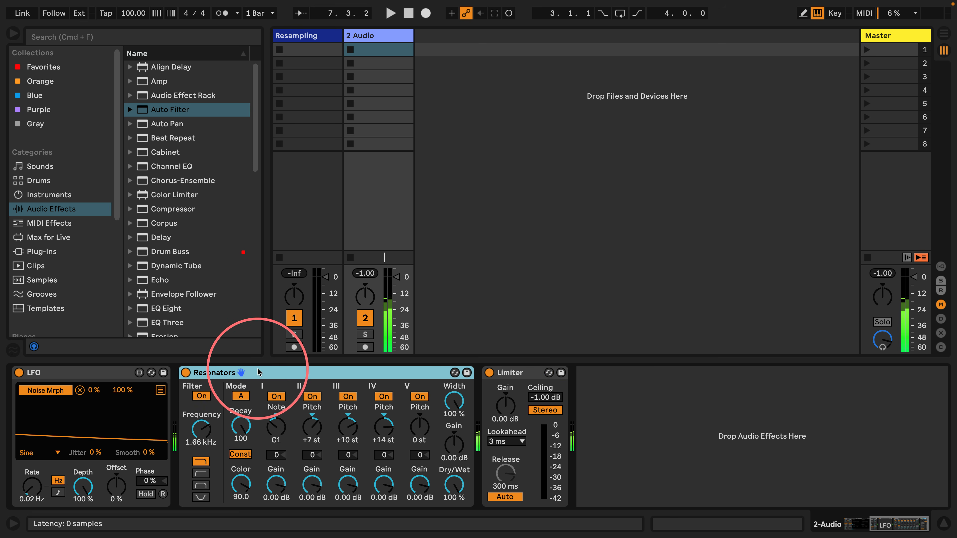
scroll(403, 400, "left", 5)
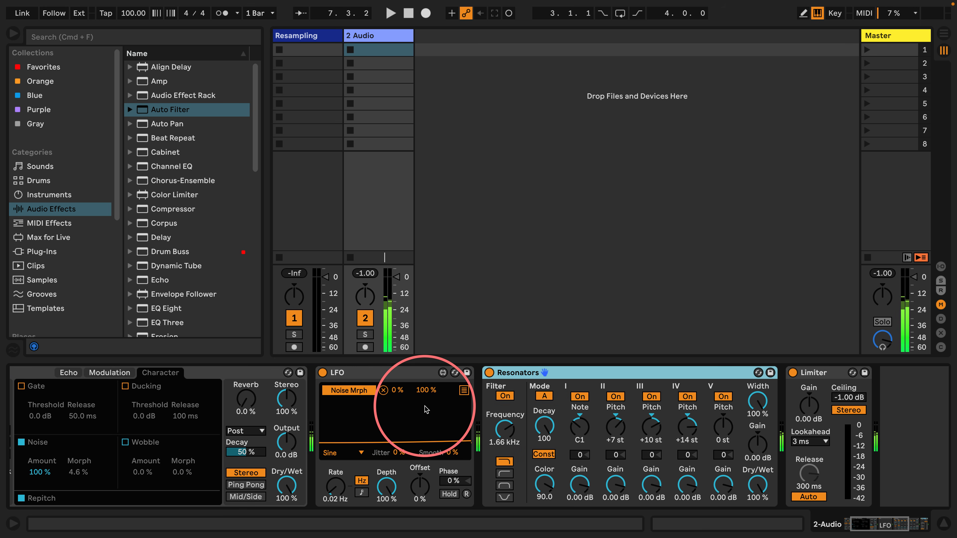
left_click(150, 125)
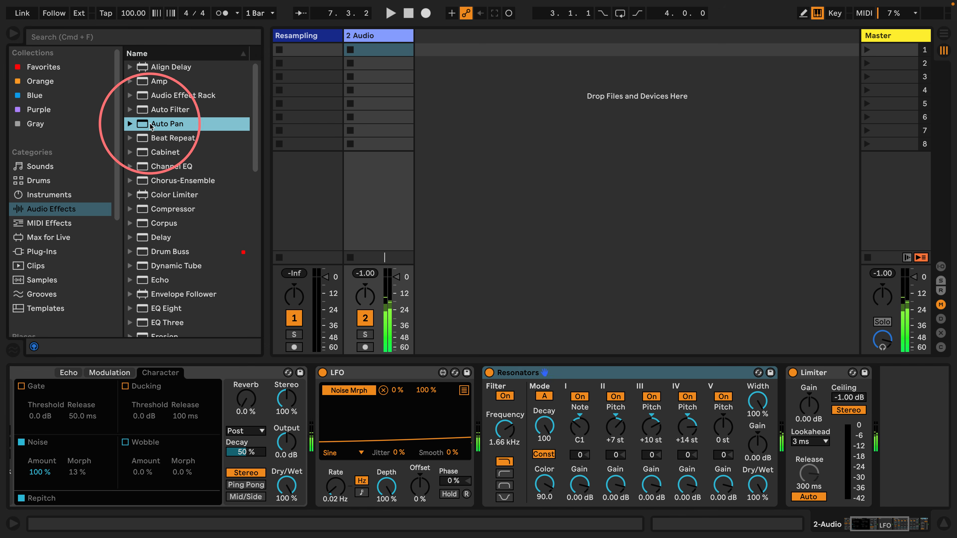
left_click_drag(151, 125, 483, 429)
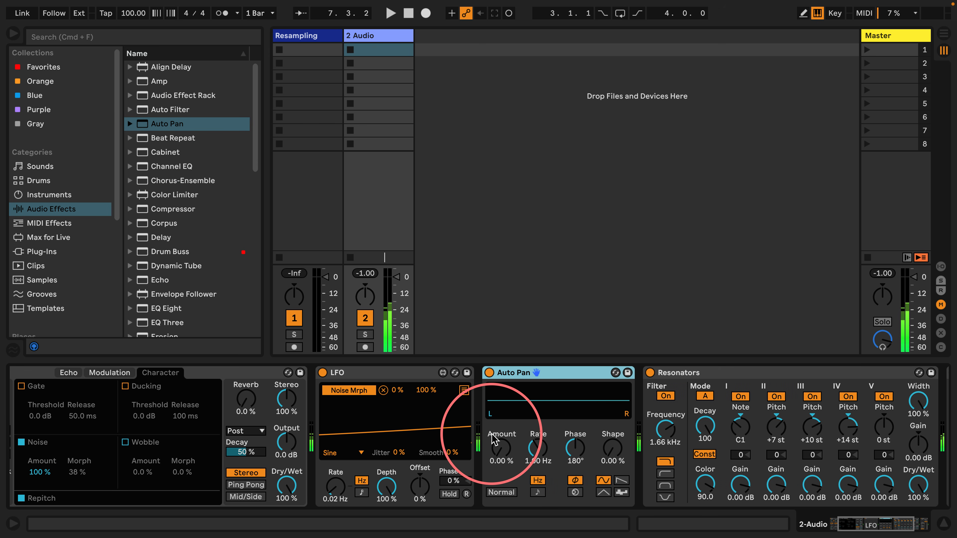
left_click(538, 492)
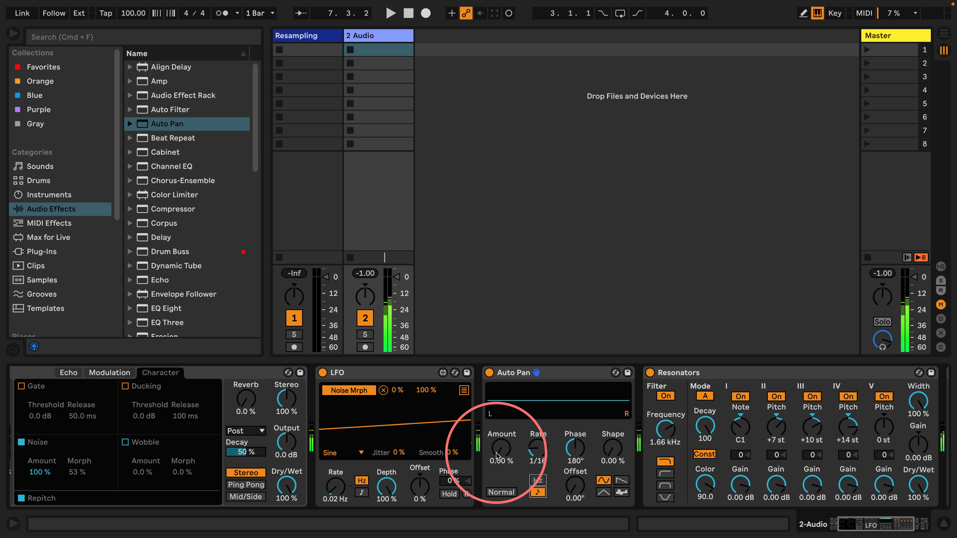
left_click_drag(497, 455, 496, 433)
left_click_drag(575, 449, 575, 475)
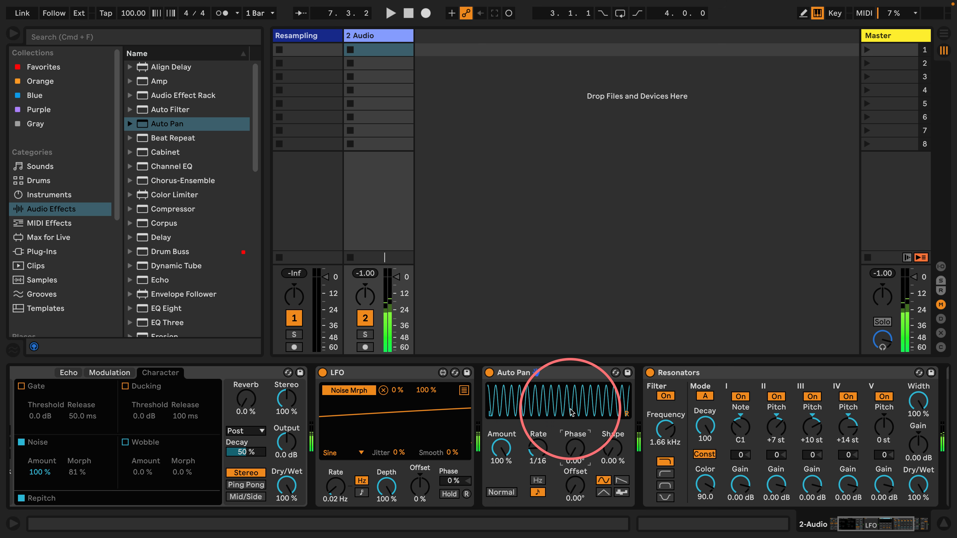
Try the Auto Pan between Resonators and Limiter, and move it back in front of Resonators
left_click(862, 521)
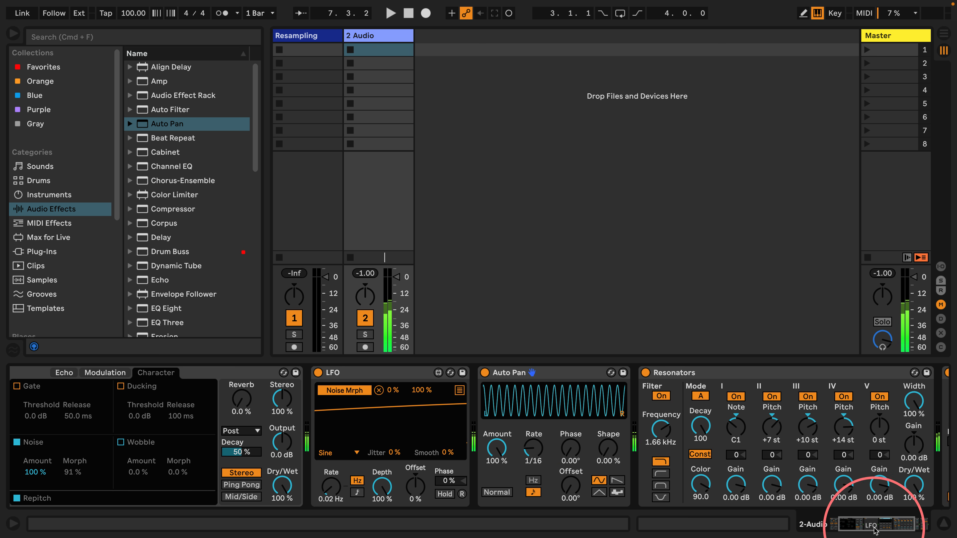
left_click(363, 370)
left_click_drag(670, 385, 768, 388)
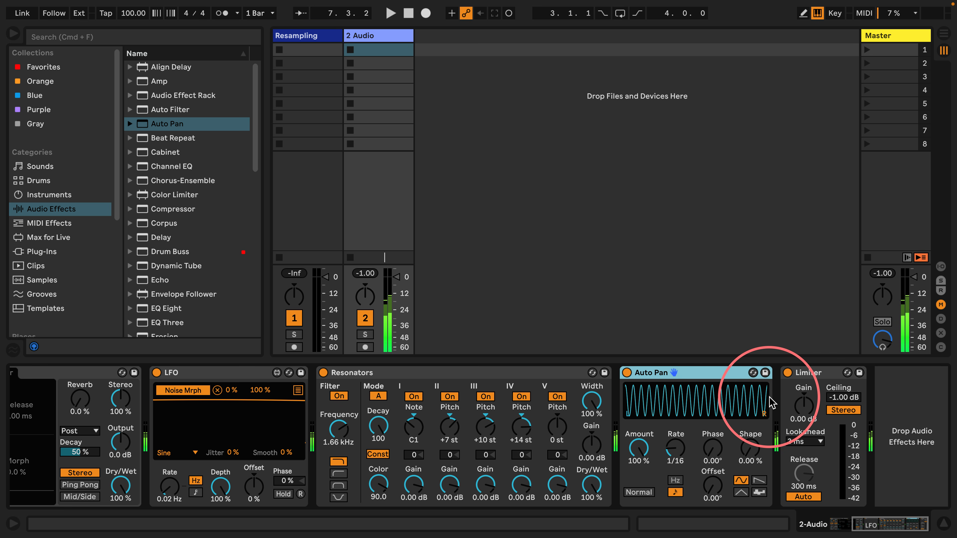
left_click_drag(688, 372, 315, 398)
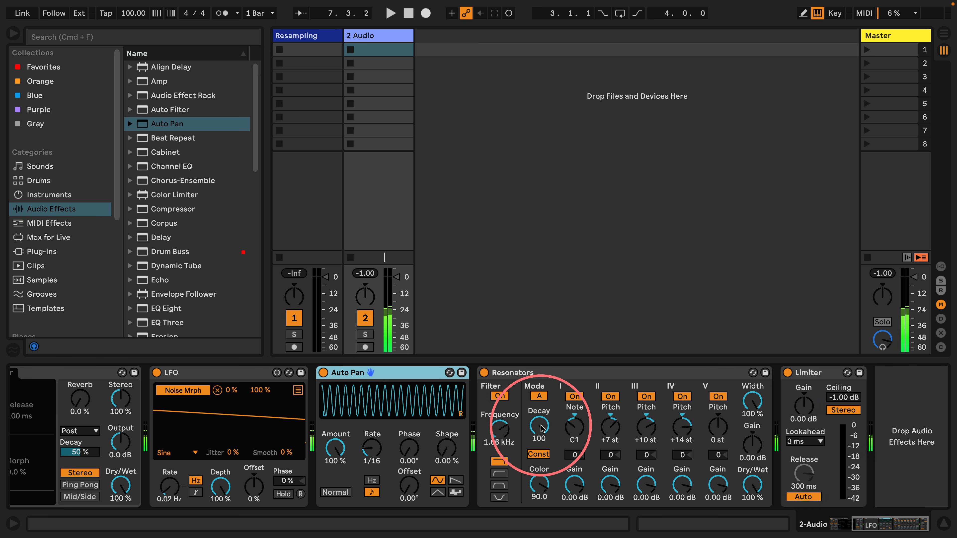
Try the Auto Pan's Shape at 100 % and reset it to 0 %
left_click_drag(445, 449, 444, 433)
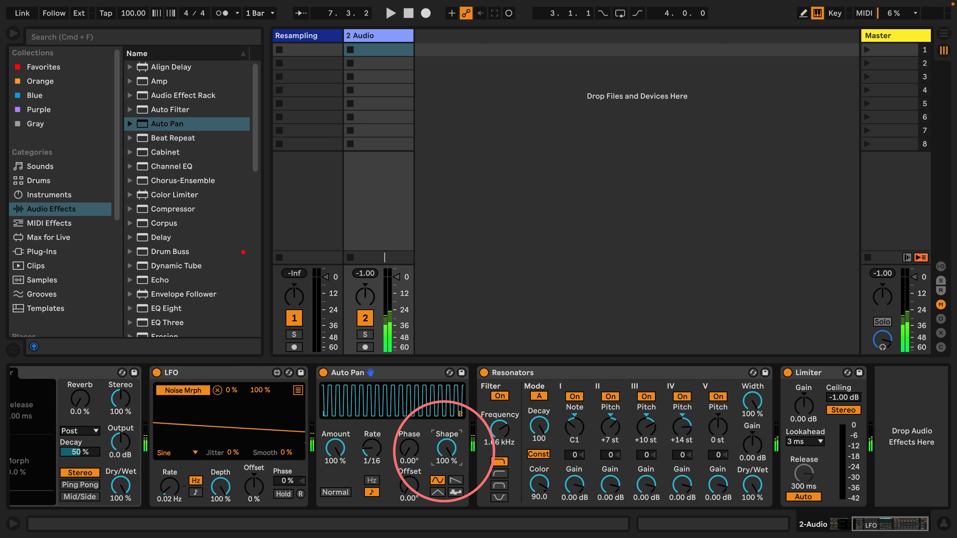
double_click(444, 452)
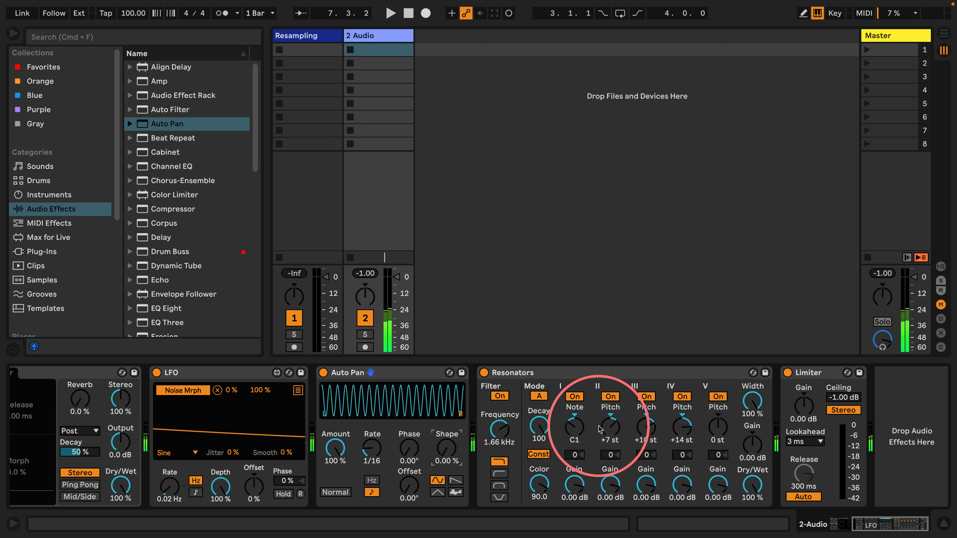
left_click_drag(534, 424, 533, 424)
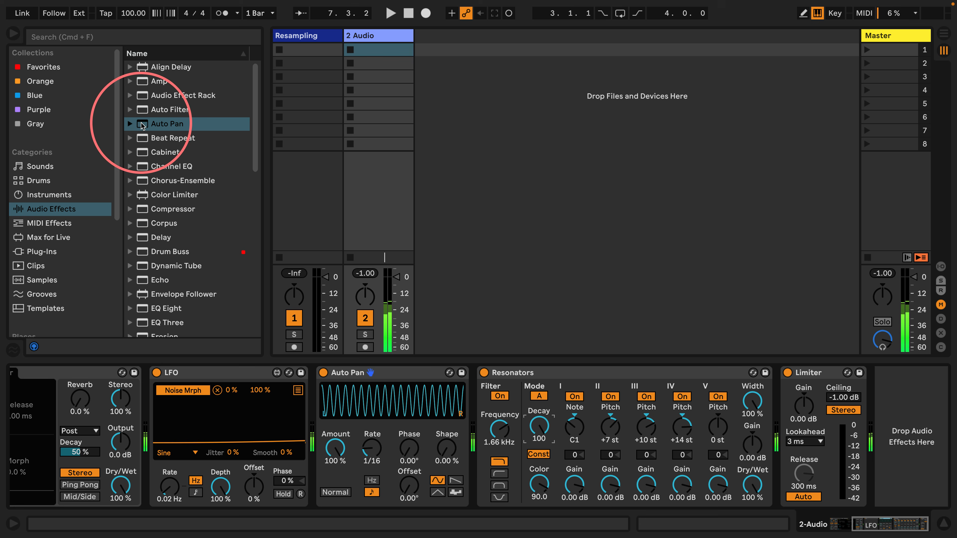
Insert a second Auto Pan before the first with a tempo-synced rate of 2, Phase 0° and Amount 100 %
left_click_drag(150, 123, 315, 397)
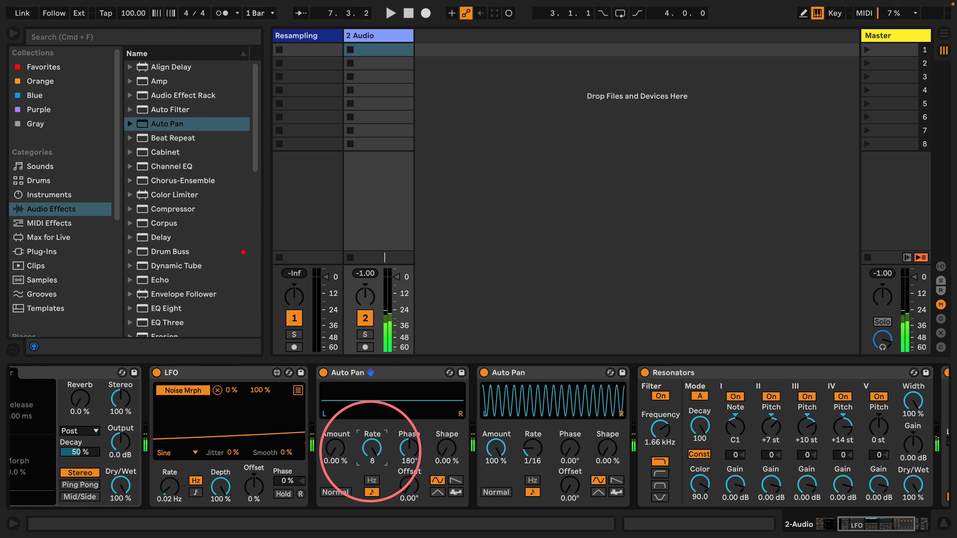
left_click(372, 492)
left_click_drag(323, 492, 320, 495)
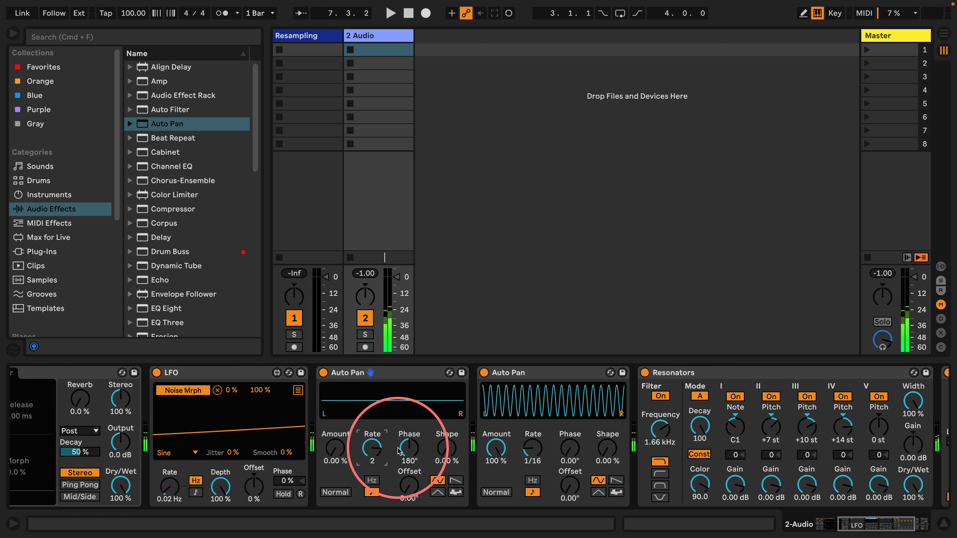
left_click_drag(407, 449, 407, 487)
left_click_drag(339, 457, 339, 416)
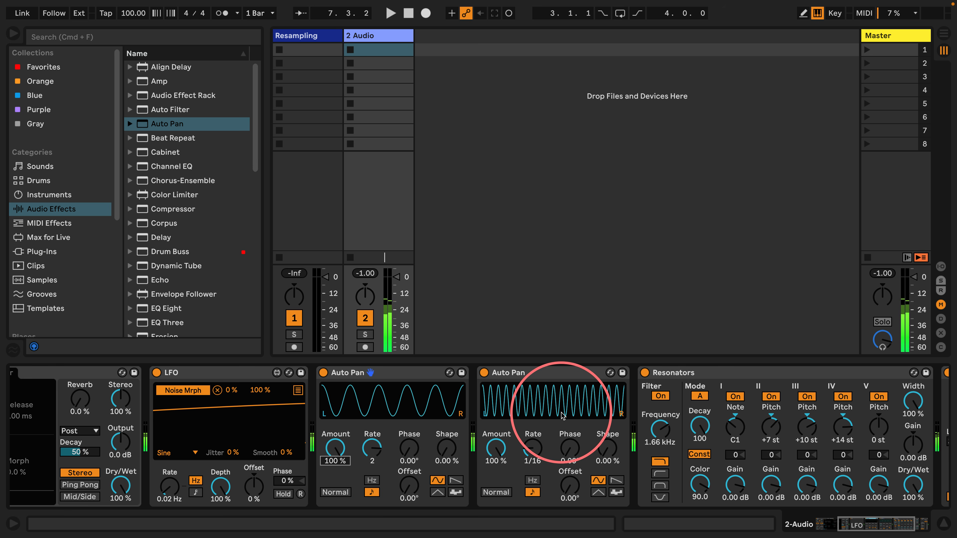
Tune resonator I to C2 and turn off resonators II, III, IV and V
scroll(564, 417, "right", 5)
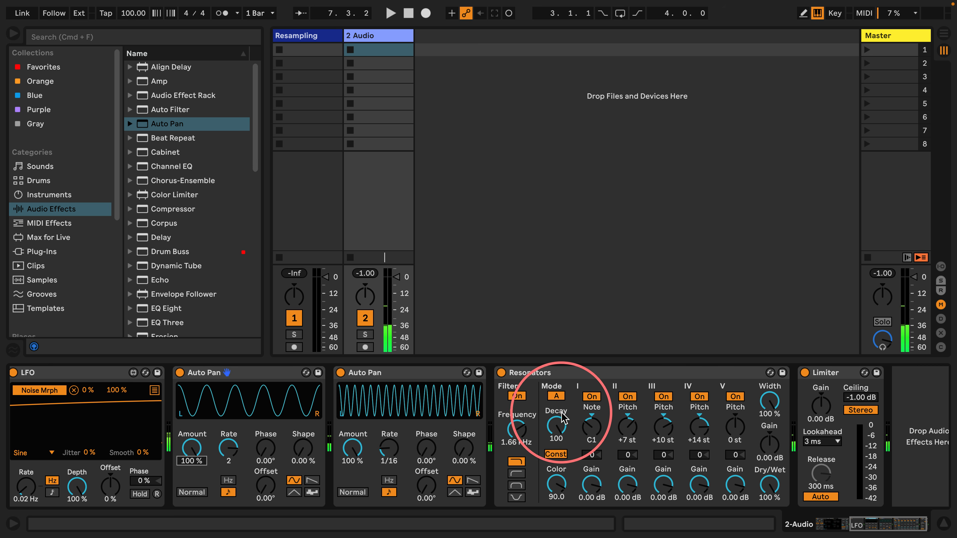
left_click_drag(591, 421, 592, 381)
left_click(627, 396)
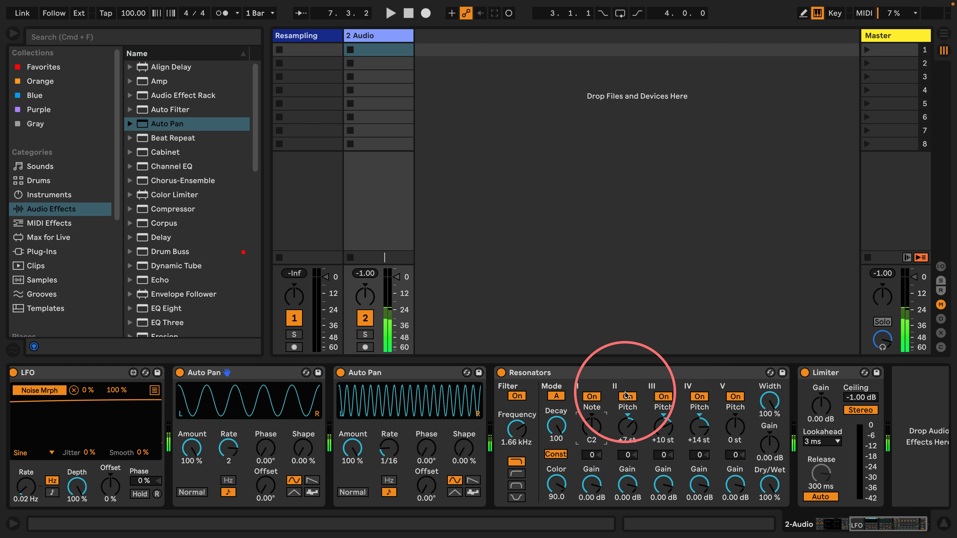
left_click(659, 396)
left_click(700, 396)
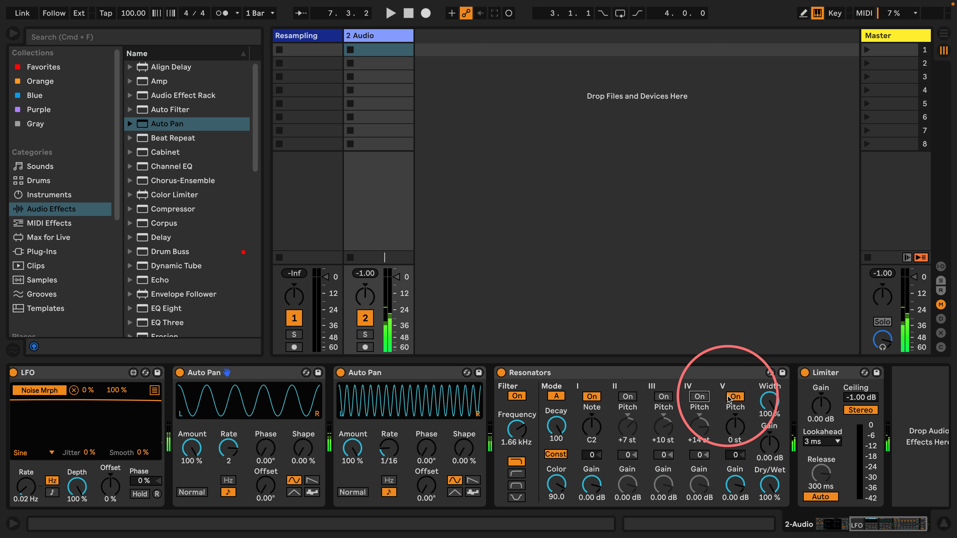
left_click(736, 396)
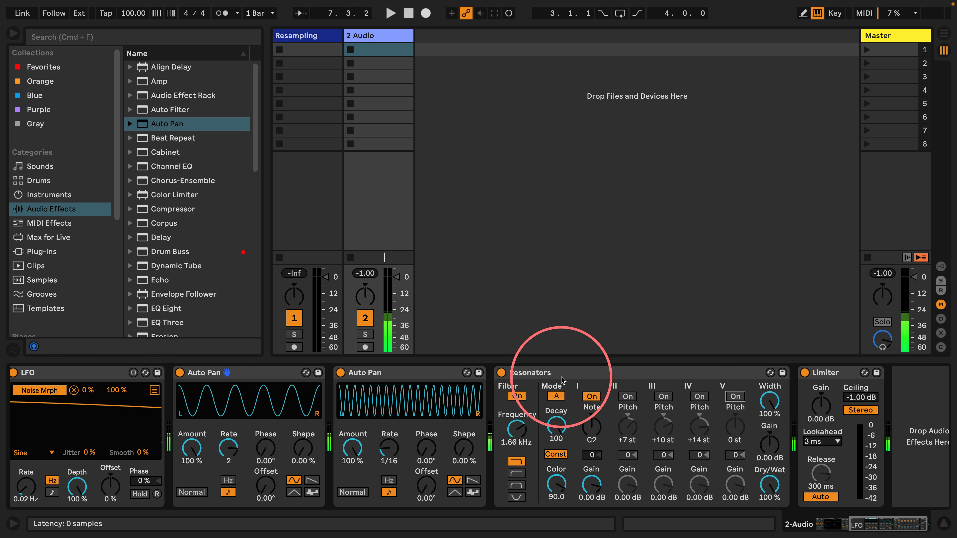
Group both Auto Pans and the Resonators into an Audio Effect Rack and duplicate its chain
left_click(535, 372)
left_click(224, 375, "shift")
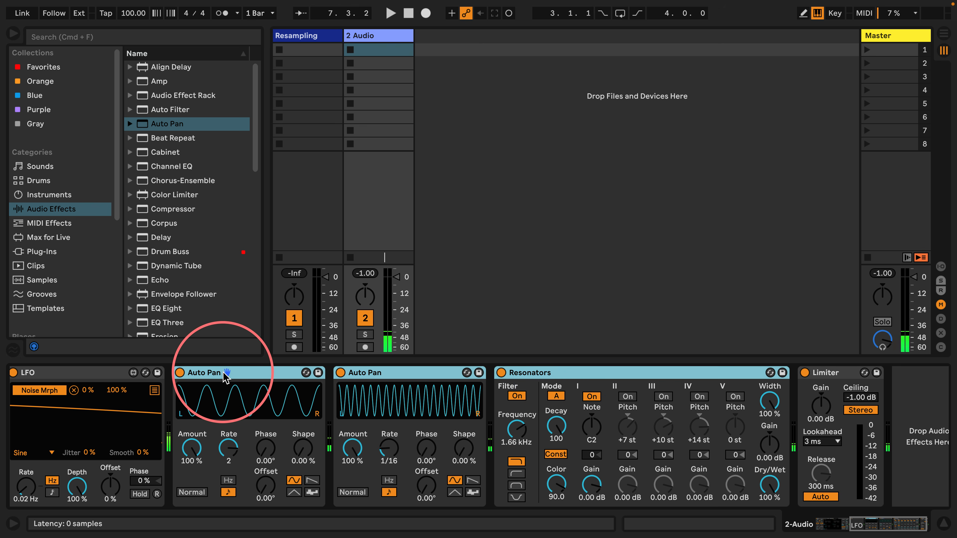
key("super+g")
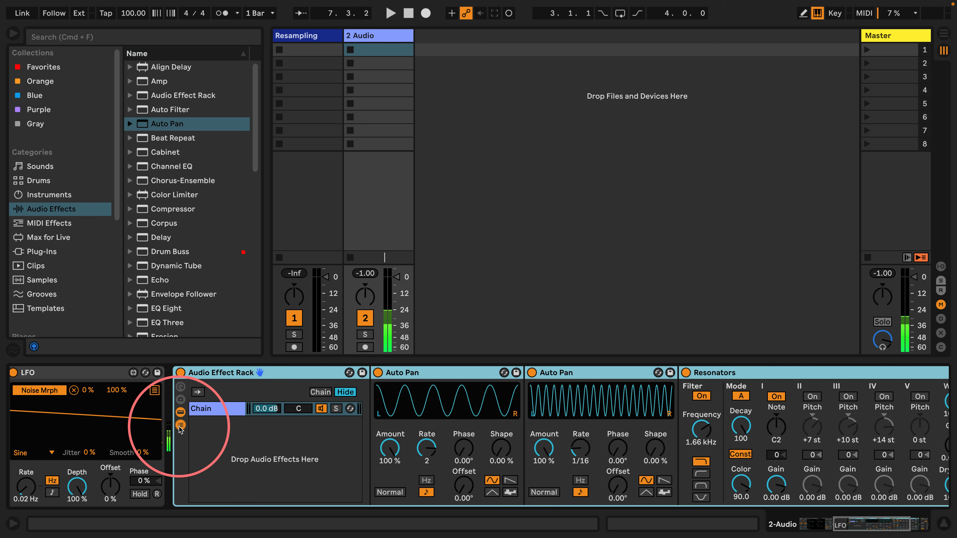
left_click(217, 411)
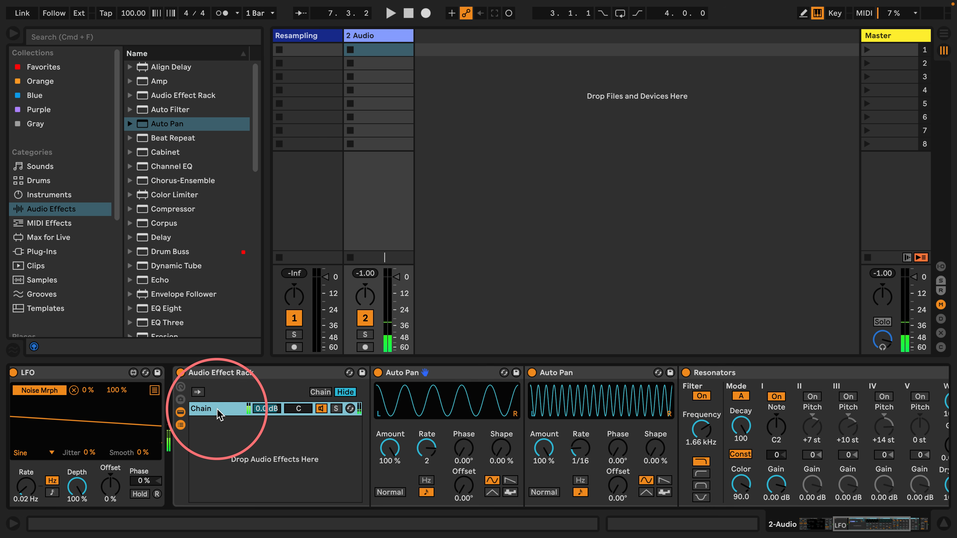
key("super+d")
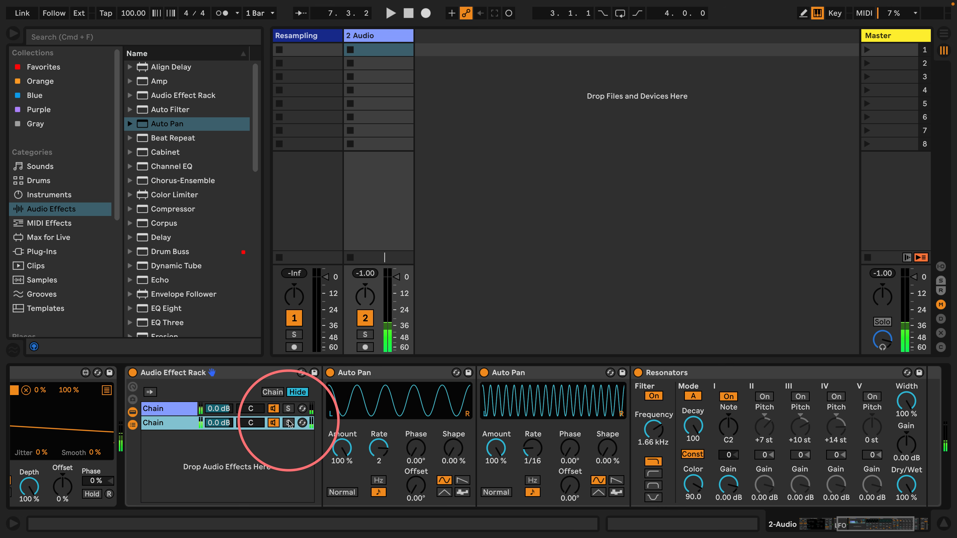
Solo the second chain, tune its resonator I to G1, and set its first Auto Pan's rate to 3 and its second's to 1/4
left_click(289, 423)
left_click_drag(733, 428, 733, 433)
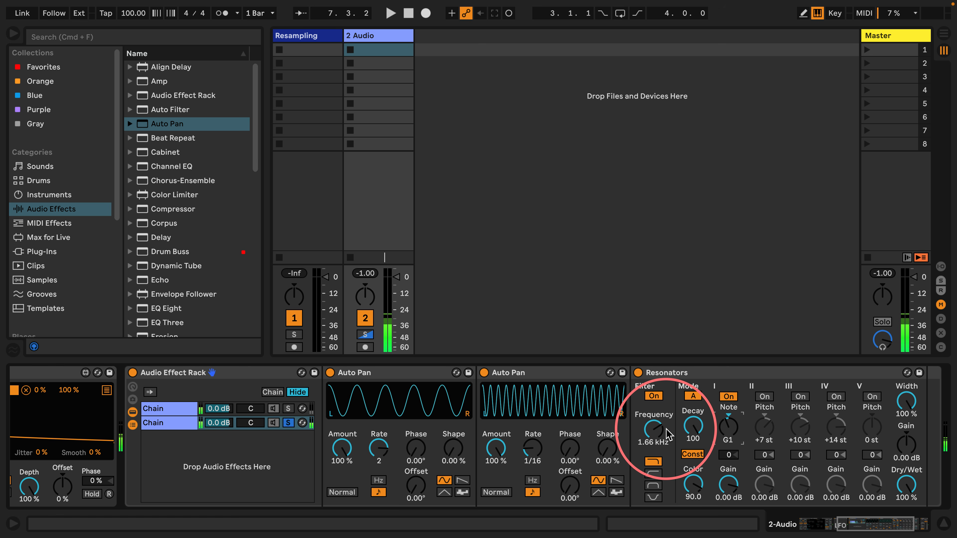
left_click_drag(532, 449, 525, 471)
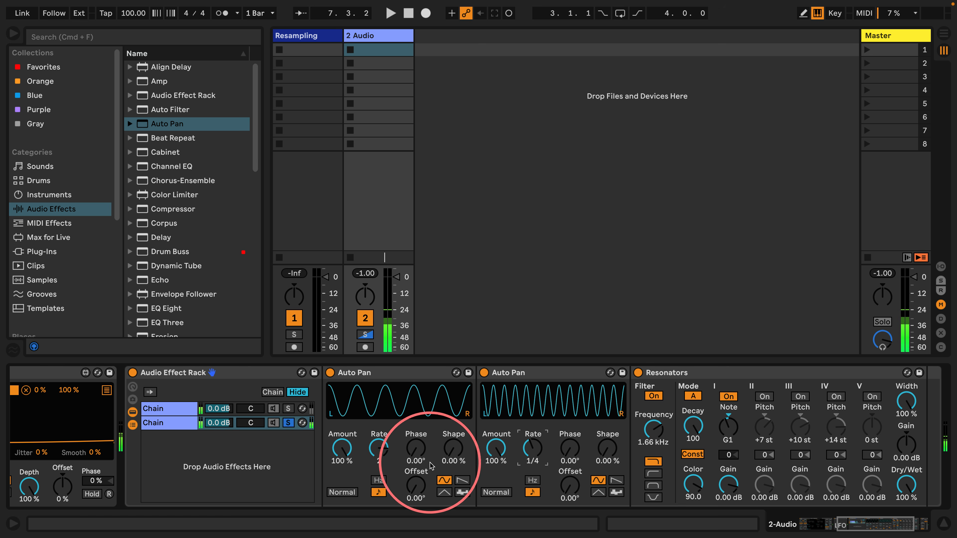
left_click_drag(382, 455, 363, 465)
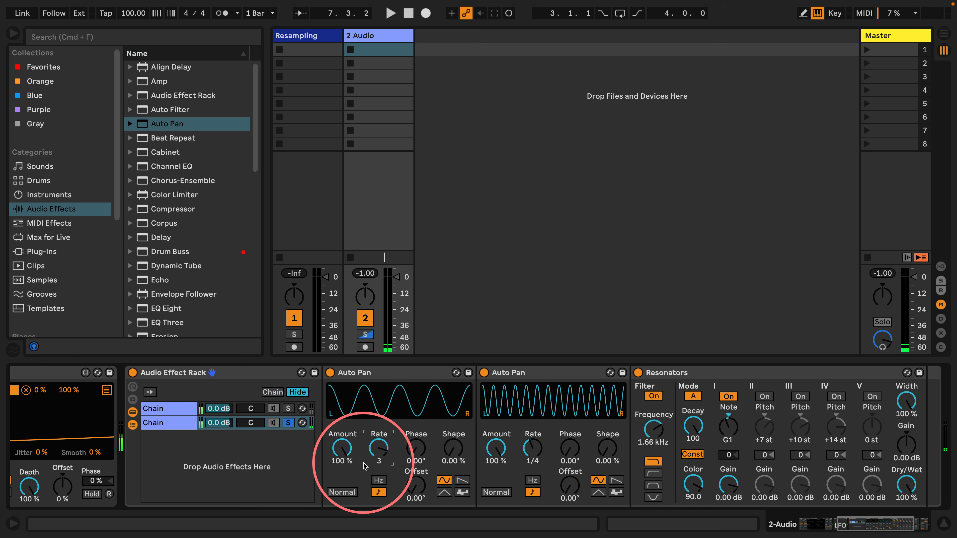
Set the first Auto Pan's rate to 4 and the Resonators' width to 0 %, copying that width to the sibling chain
key("Up")
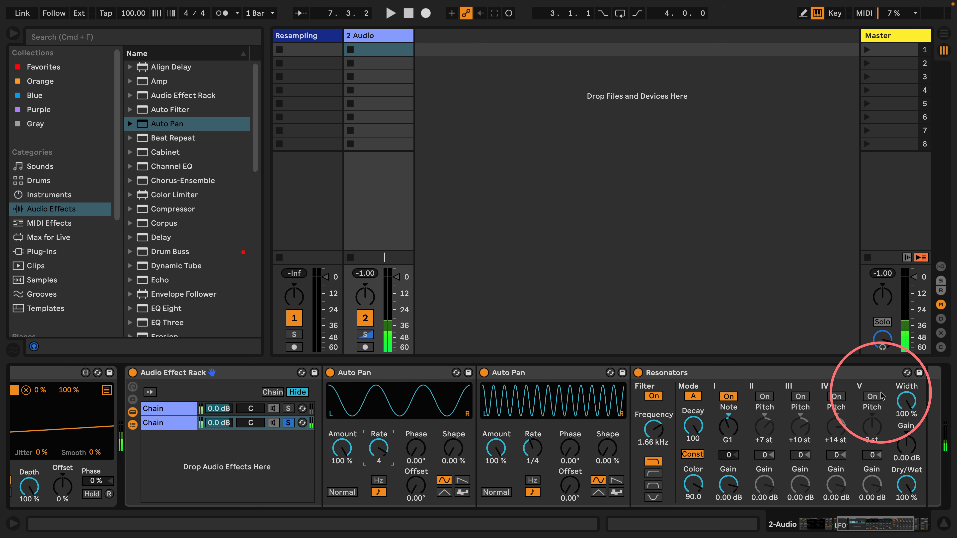
left_click_drag(906, 402, 905, 439)
right_click(905, 398)
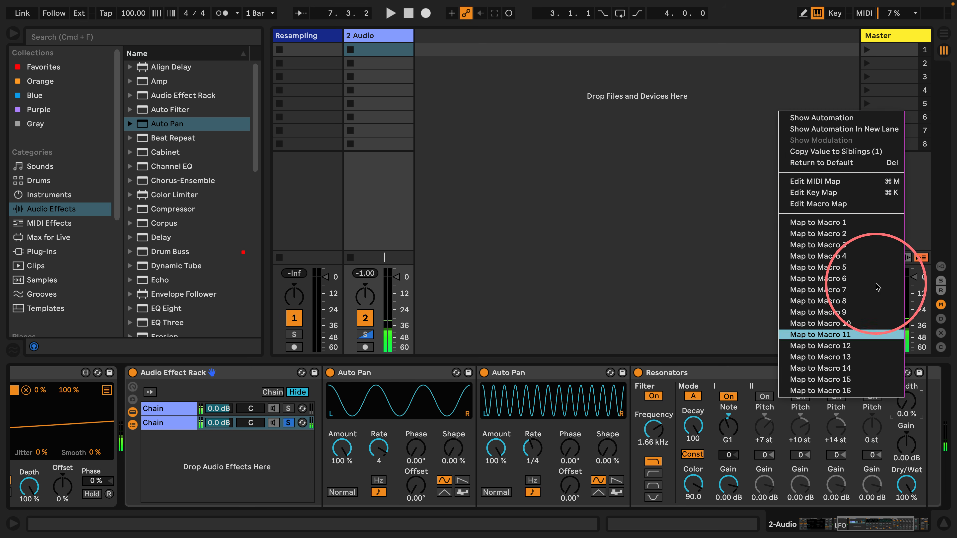
left_click(831, 152)
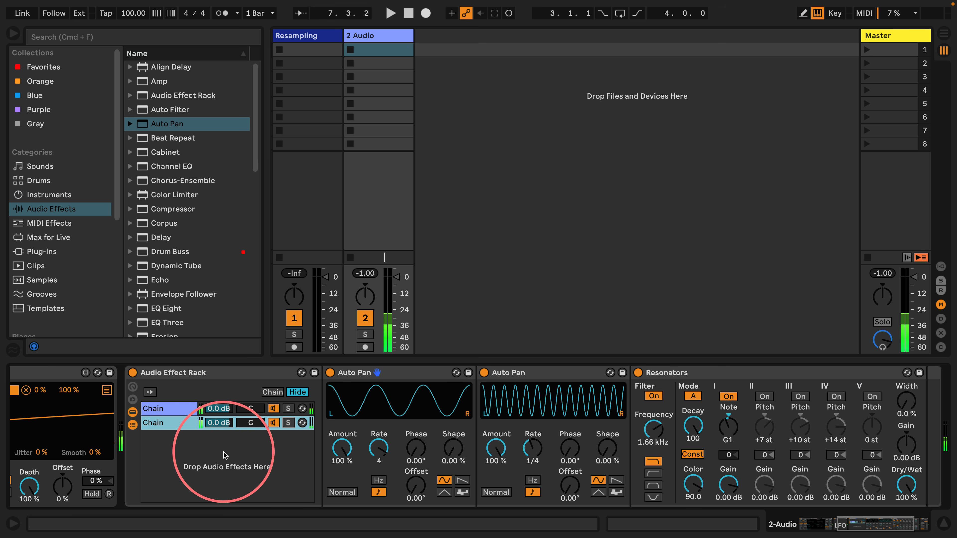
Pan the second chain to 25L, duplicate it and pan the copy to 25R
left_click(251, 423)
type("-2")
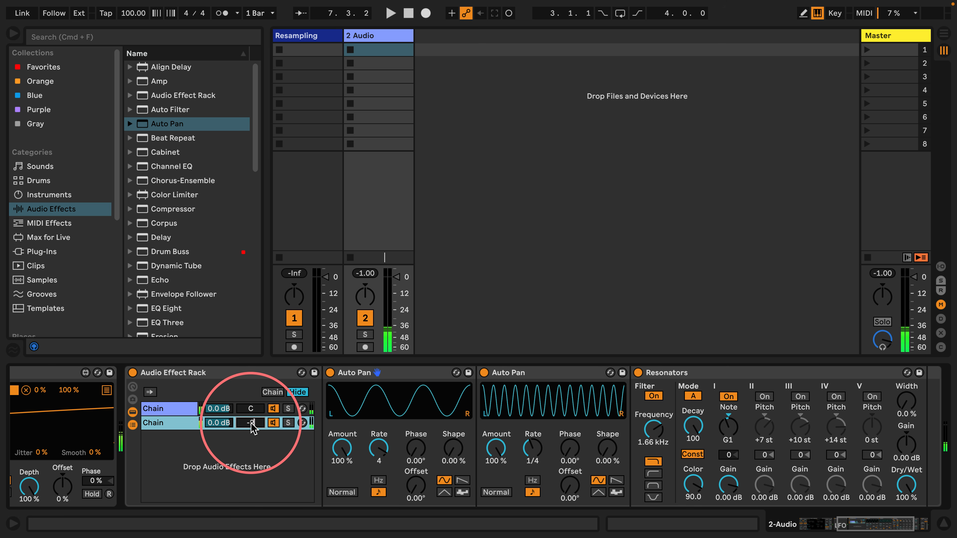
type("5L")
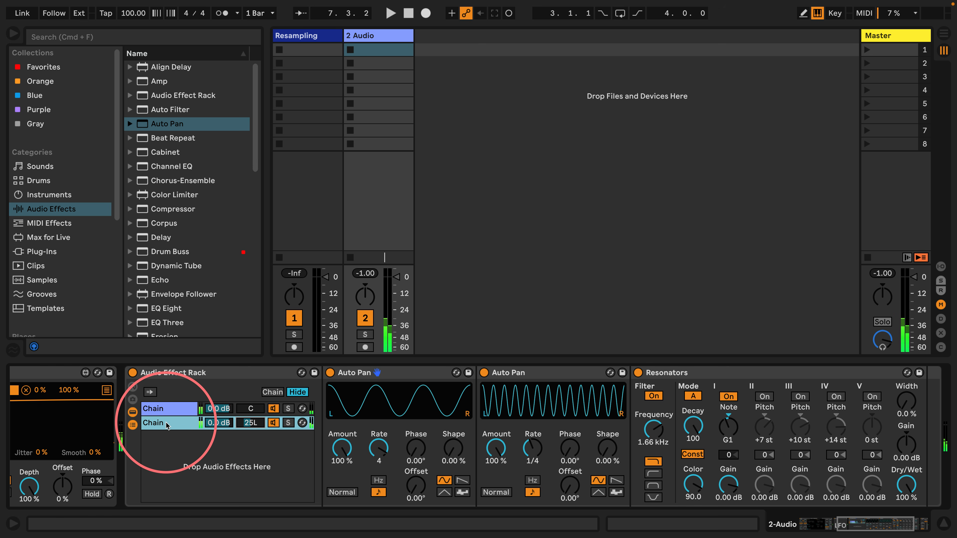
key("super+d")
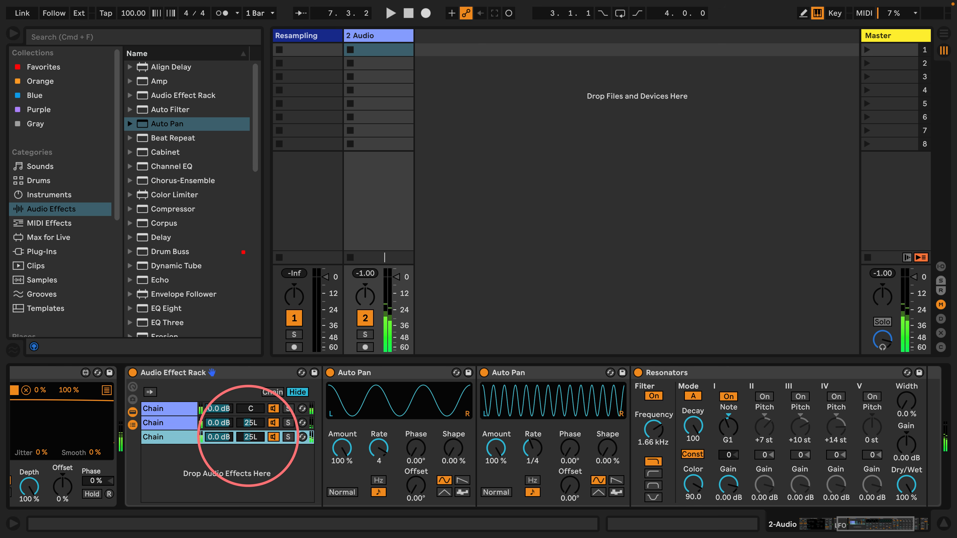
type("25r")
key("Return")
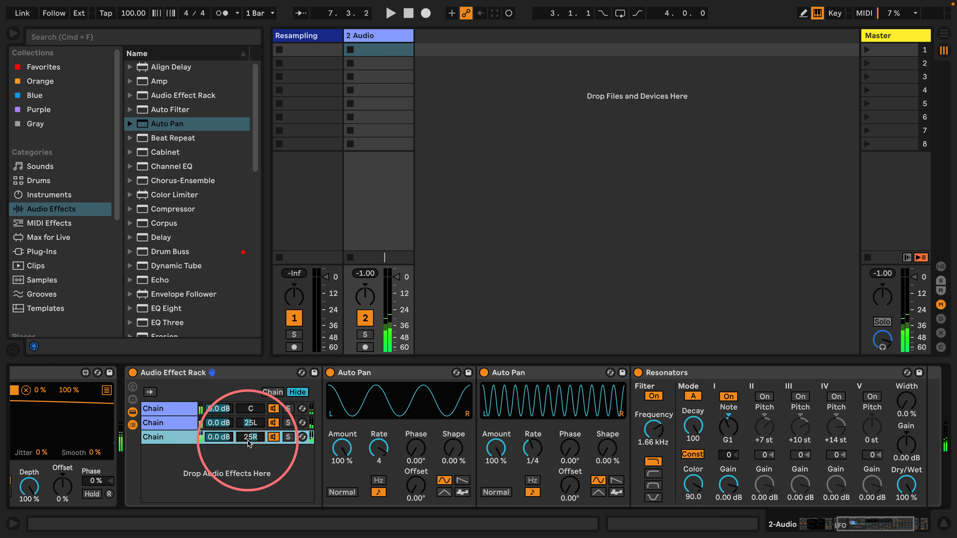
Solo the third chain to tune its resonator I to C1 and set its Auto Pan rates to 3 and 1/3, and unsolo it
left_click(288, 437)
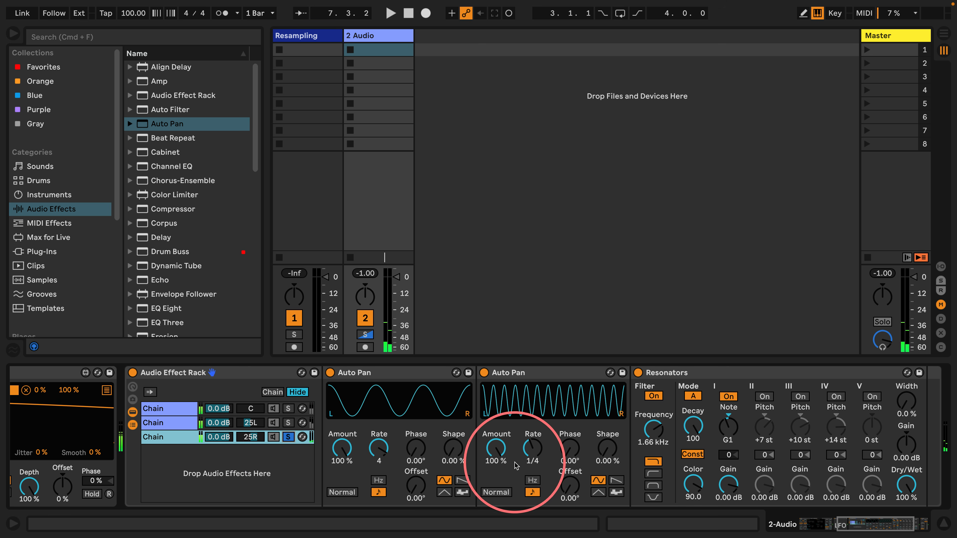
left_click_drag(728, 425, 695, 473)
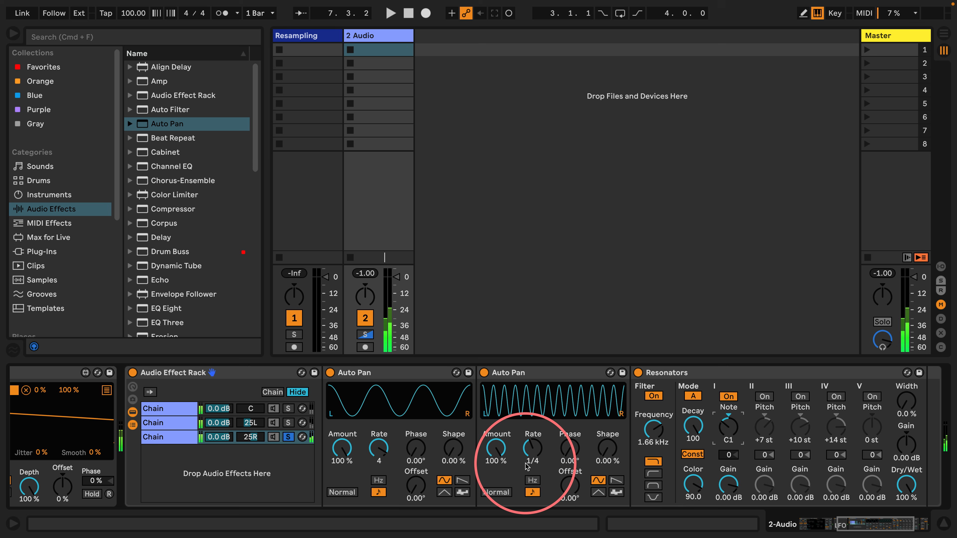
left_click_drag(525, 468, 497, 469)
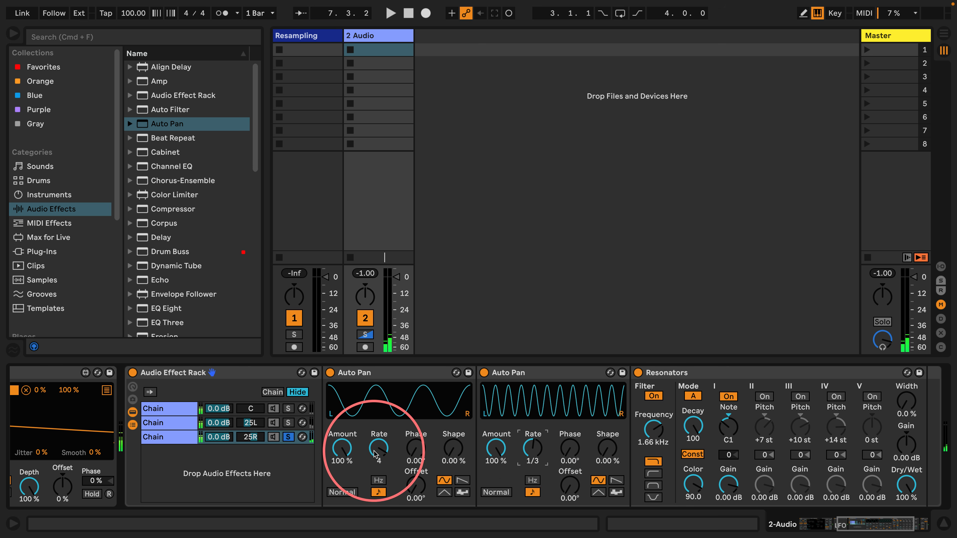
left_click_drag(375, 451, 356, 484)
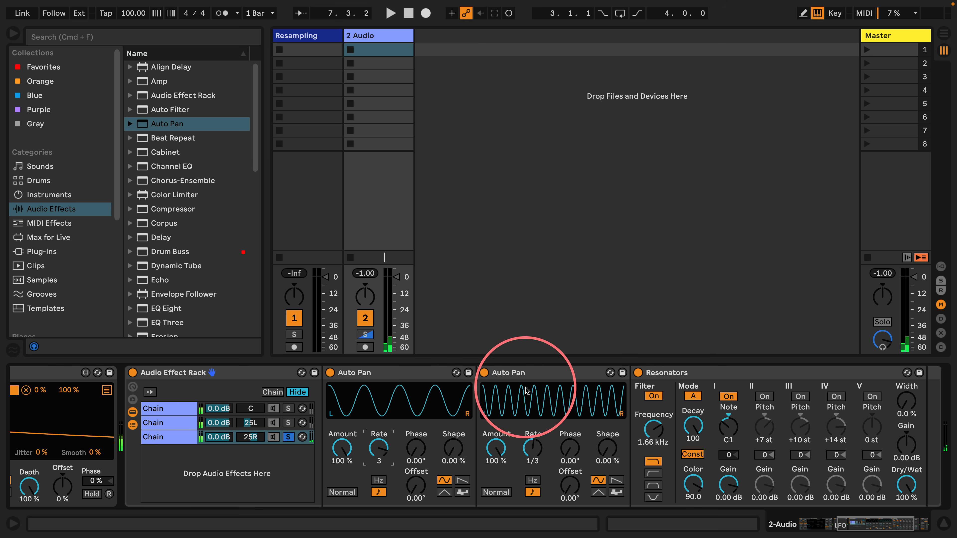
left_click(289, 437)
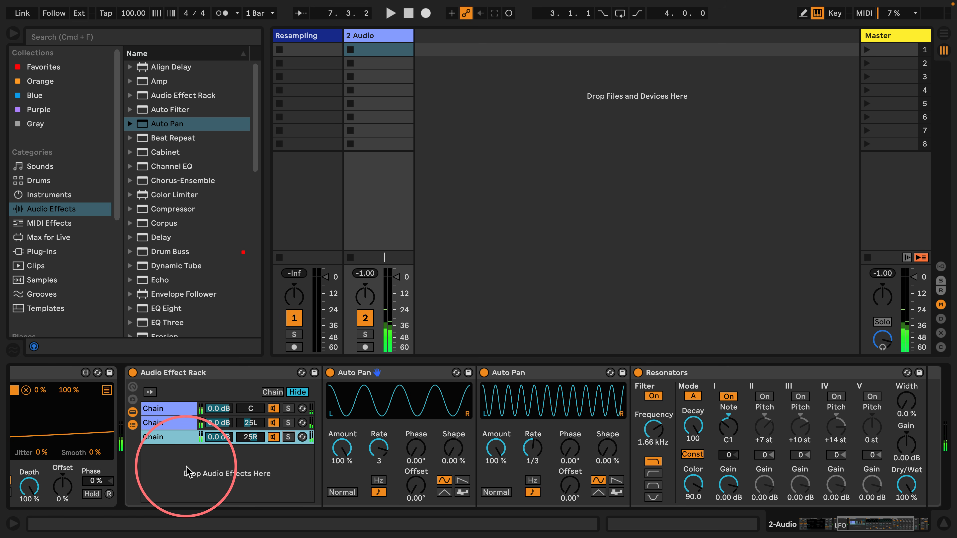
Duplicate the first chain and tune resonator I in the copy to G2
left_click(174, 409)
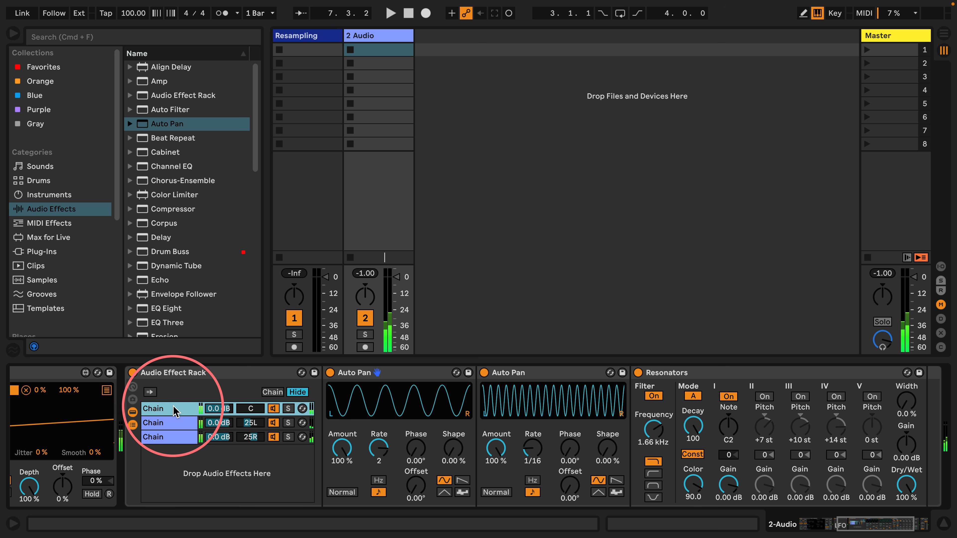
key("super+d")
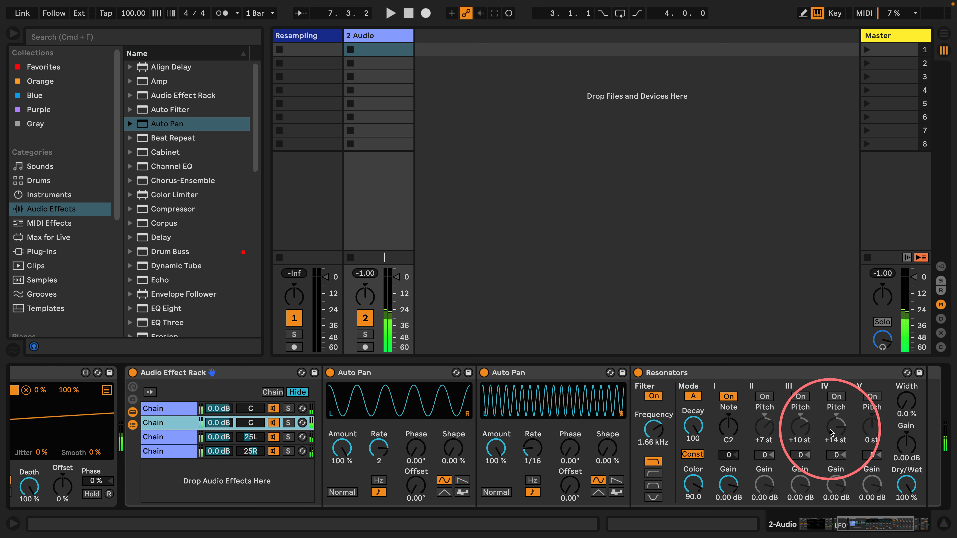
left_click_drag(727, 434, 727, 426)
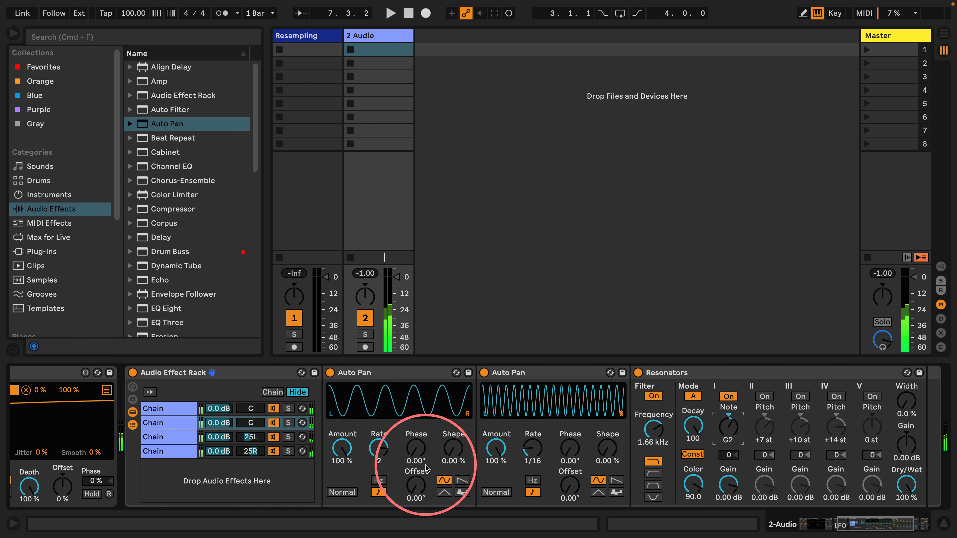
Set the offset of the second chain's first Auto Pan to 180°
left_click(167, 409)
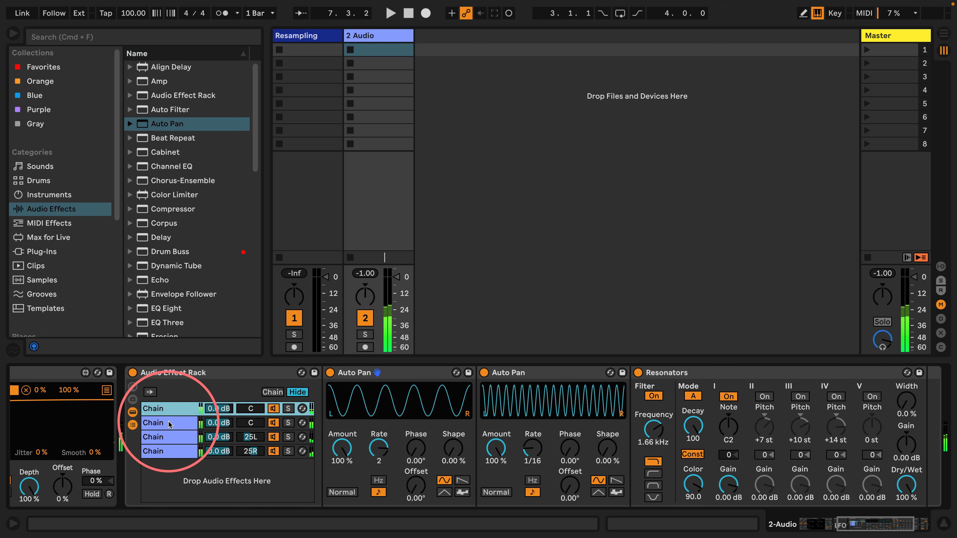
left_click(169, 422)
left_click_drag(416, 486, 377, 481)
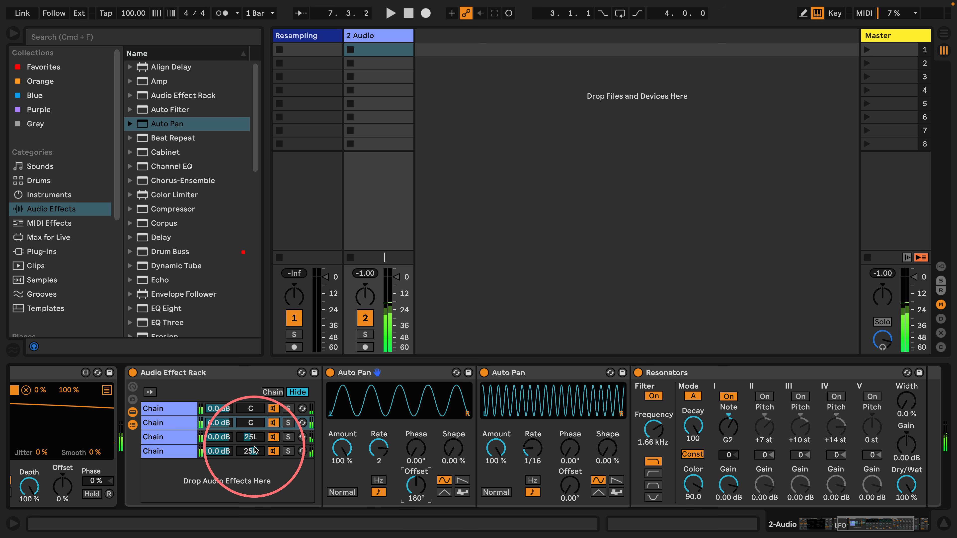
Pan the second chain to 16L and the first chain to 15R
left_click(180, 423)
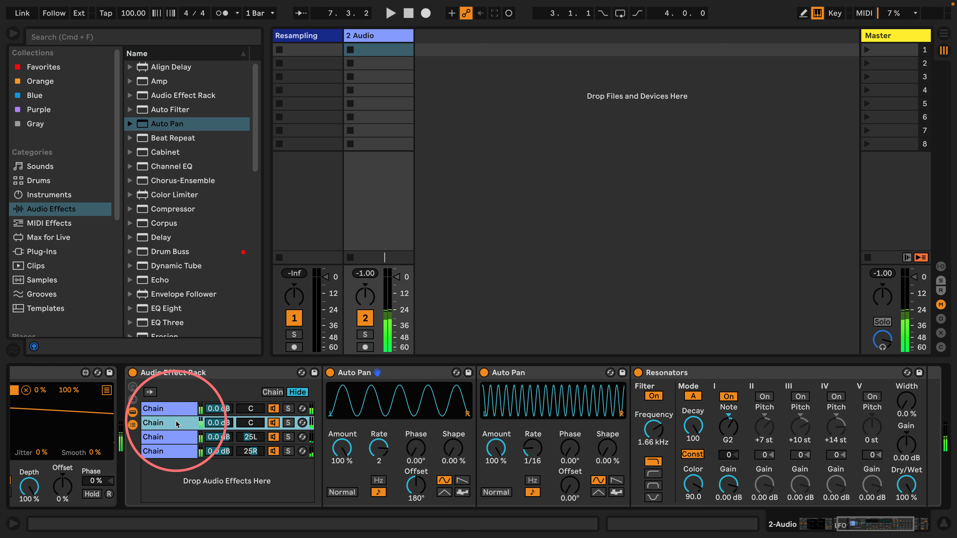
left_click_drag(251, 422, 250, 424)
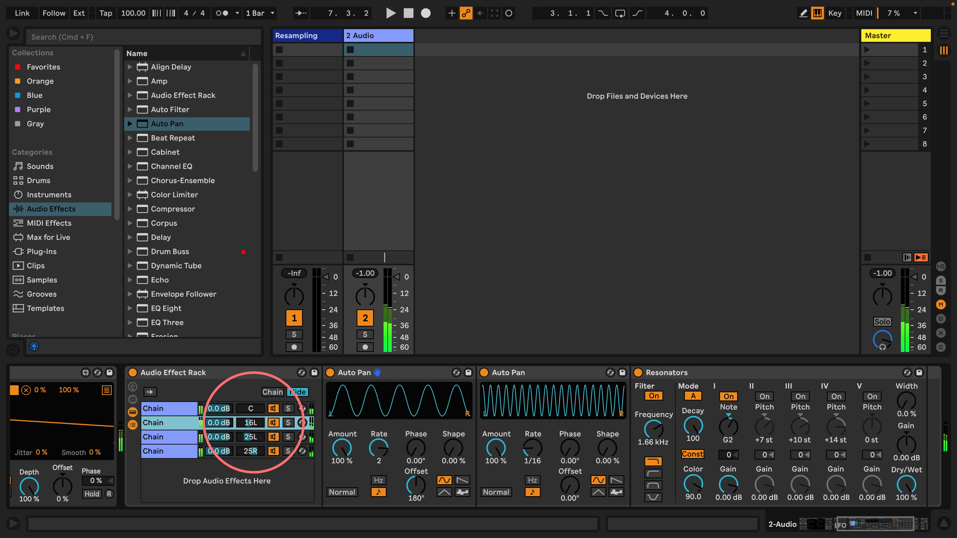
left_click_drag(250, 408, 250, 404)
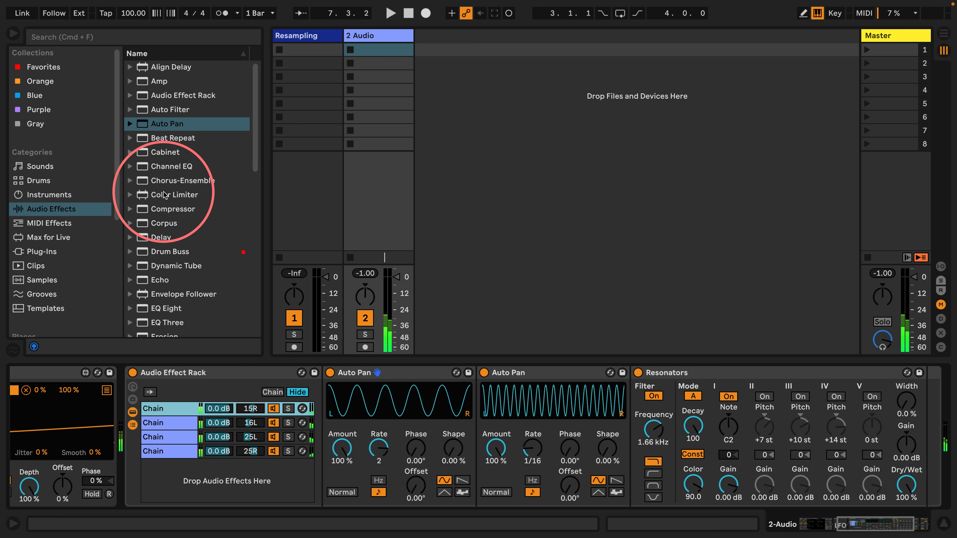
Add Corpus to the rack as a new chain, and solo that chain with Corpus's Dry/Wet at 100 %
scroll(151, 208, "down", 2)
left_click_drag(142, 207, 232, 479)
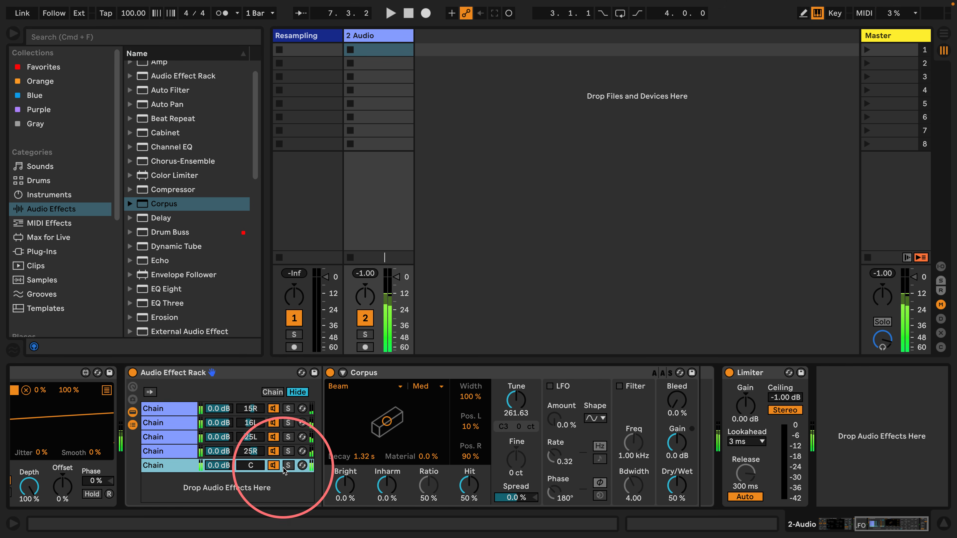
left_click(289, 465)
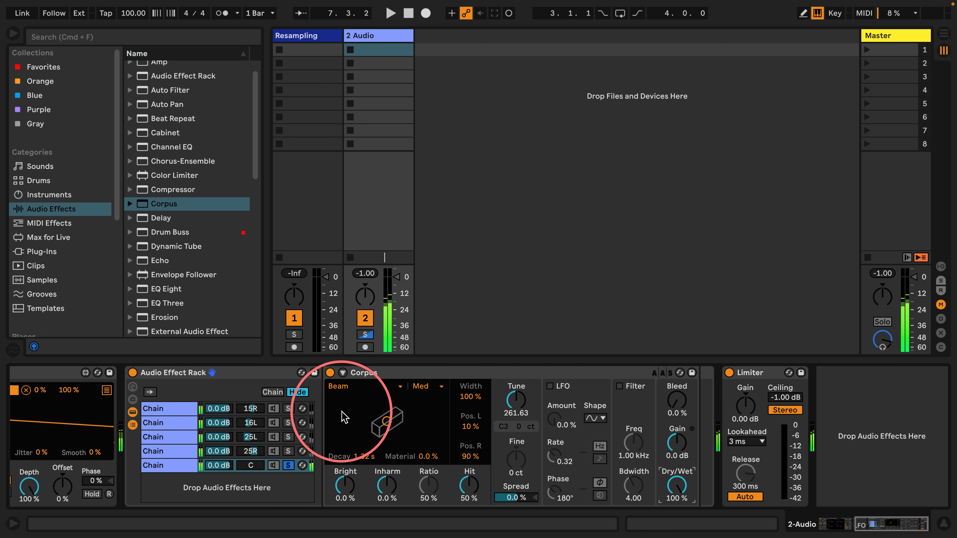
Audition the Pipe, Tube and Marimba resonance types in Corpus and settle on String
left_click(362, 386)
left_click(348, 418)
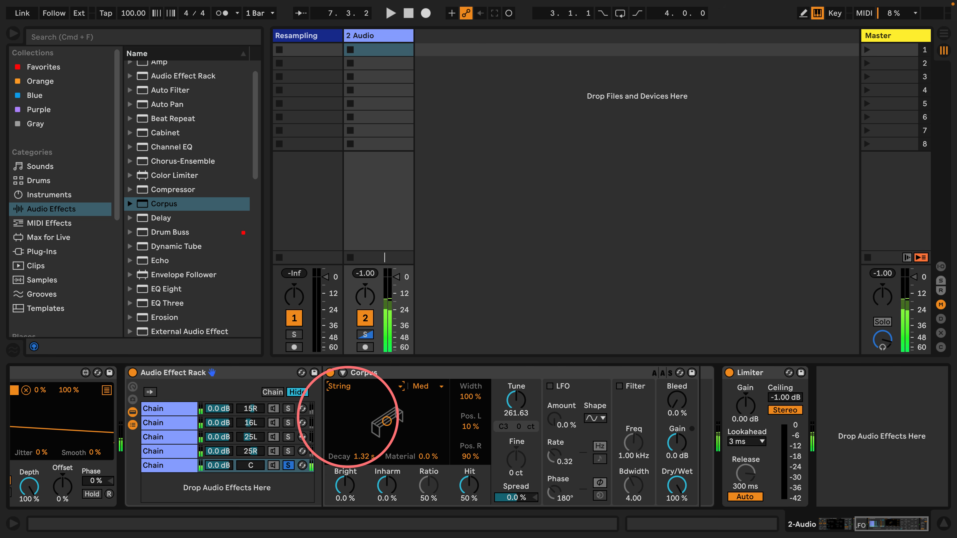
left_click(341, 386)
left_click(341, 453)
left_click(341, 386)
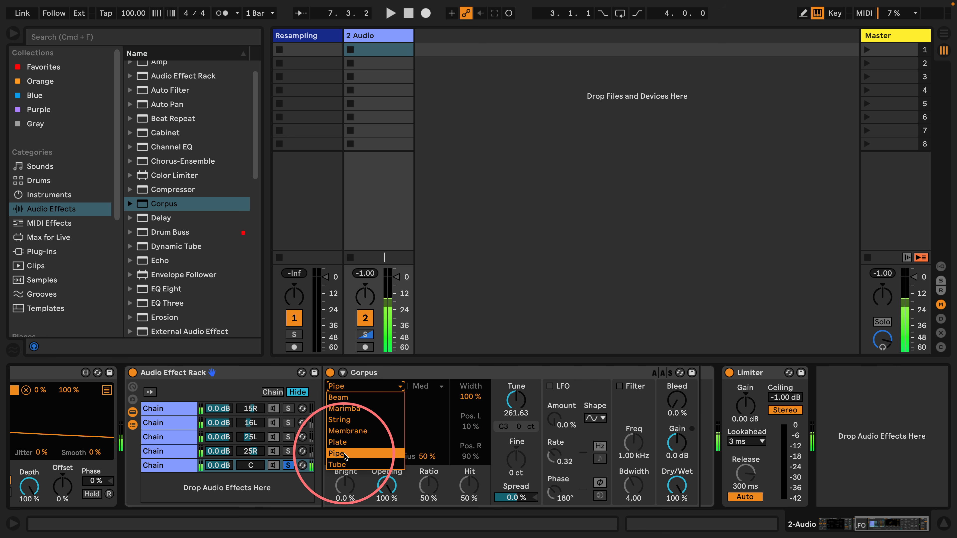
left_click(341, 464)
left_click(341, 386)
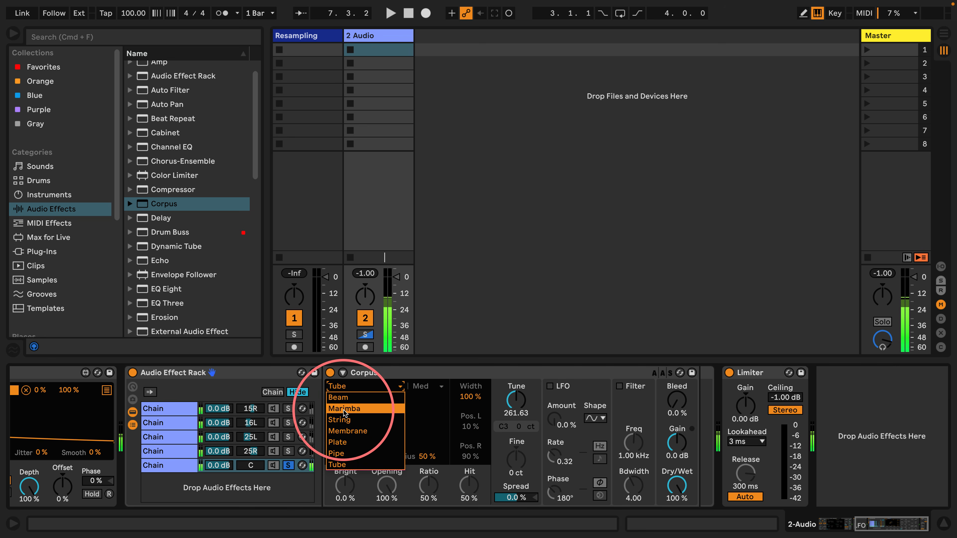
left_click(343, 410)
left_click(339, 386)
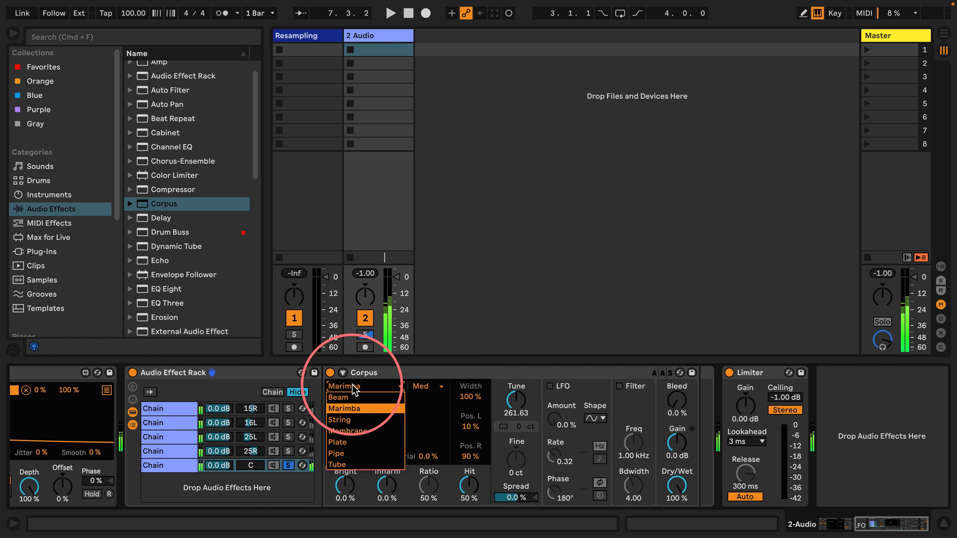
left_click(338, 419)
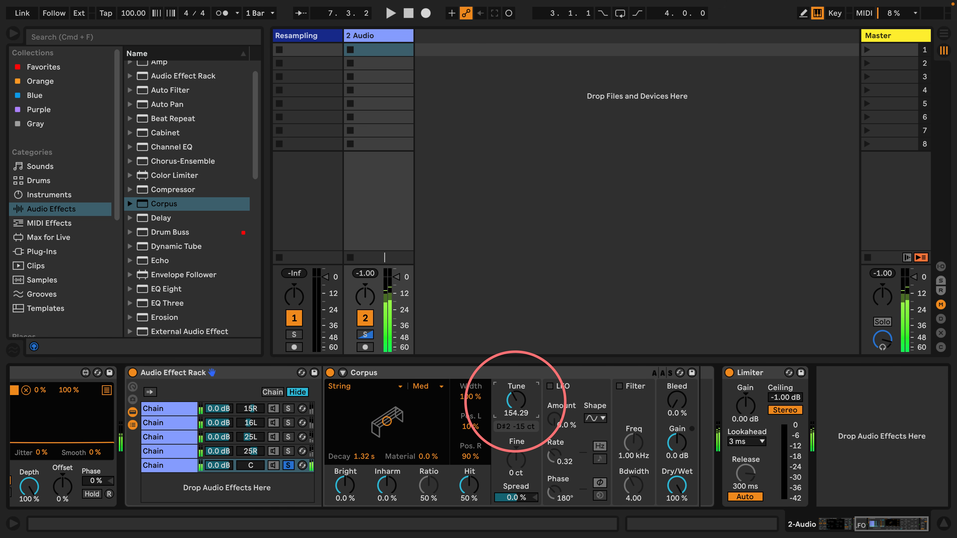
Tune Corpus to 65.43 Hz (C1), with Decay 35.0 s, Material -15 % and Gain -15 dB
left_click_drag(515, 401, 509, 404)
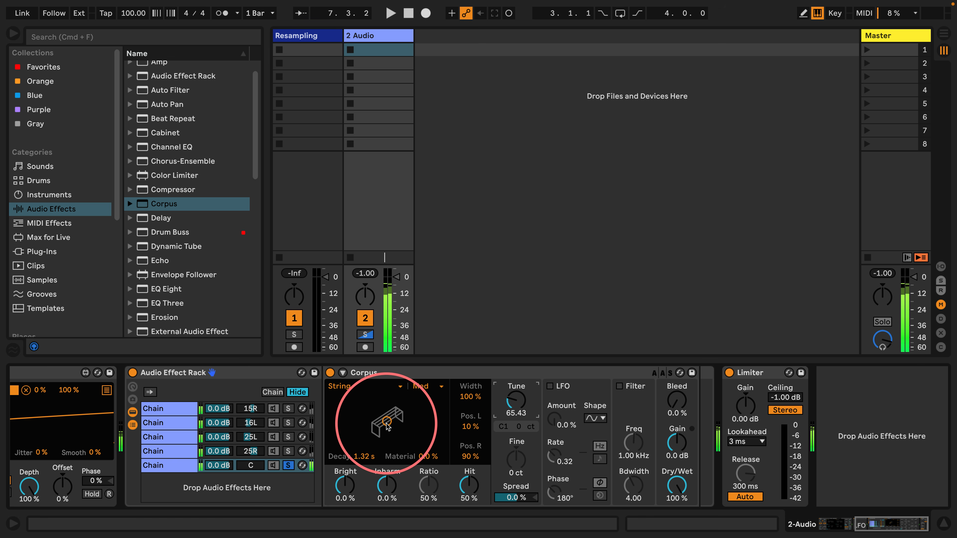
left_click_drag(388, 428, 440, 425)
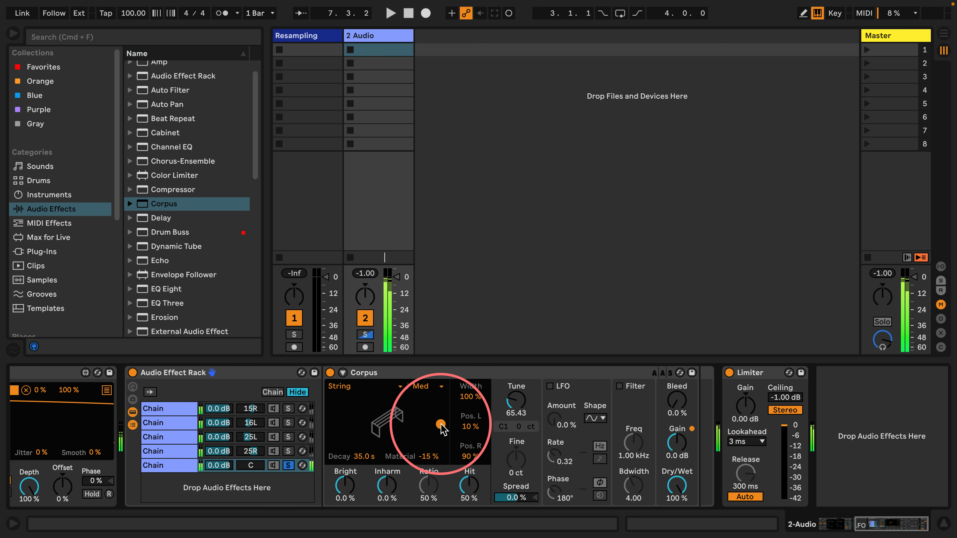
left_click_drag(441, 425, 442, 424)
left_click_drag(677, 443, 677, 457)
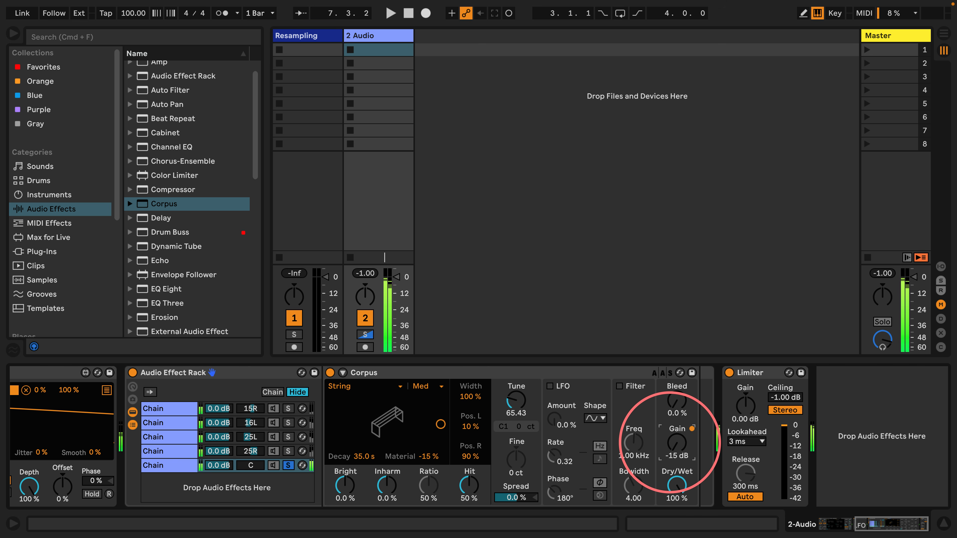
left_click_drag(676, 485, 674, 483)
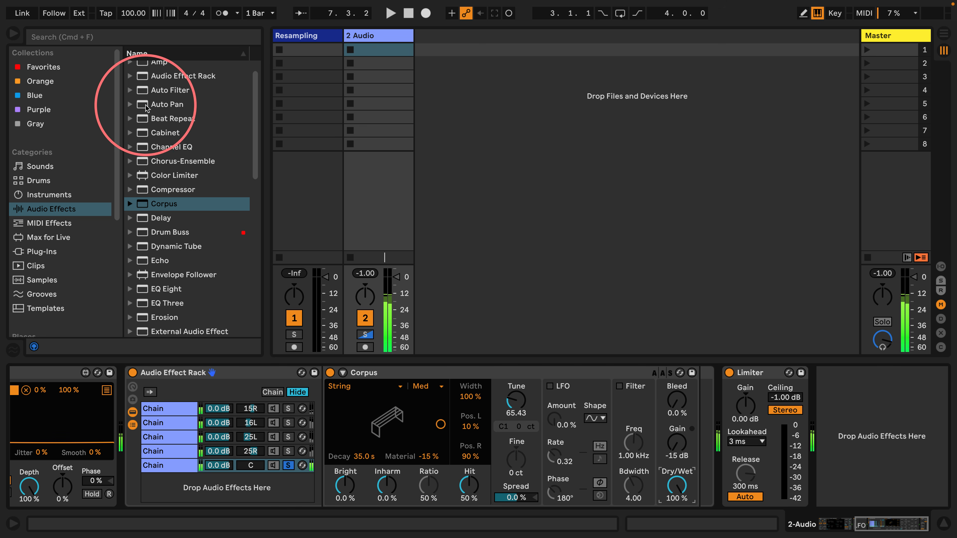
Insert an Auto Pan before Corpus with a ramp-down waveform, tempo-synced rate, Phase 0° and Amount 100 %
left_click_drag(142, 104, 325, 392)
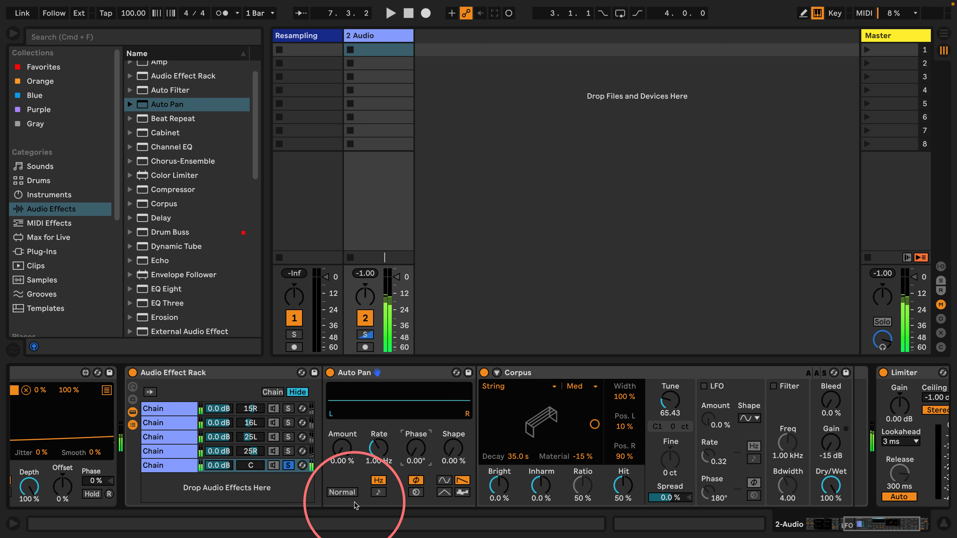
left_click(379, 492)
left_click_drag(349, 452, 349, 422)
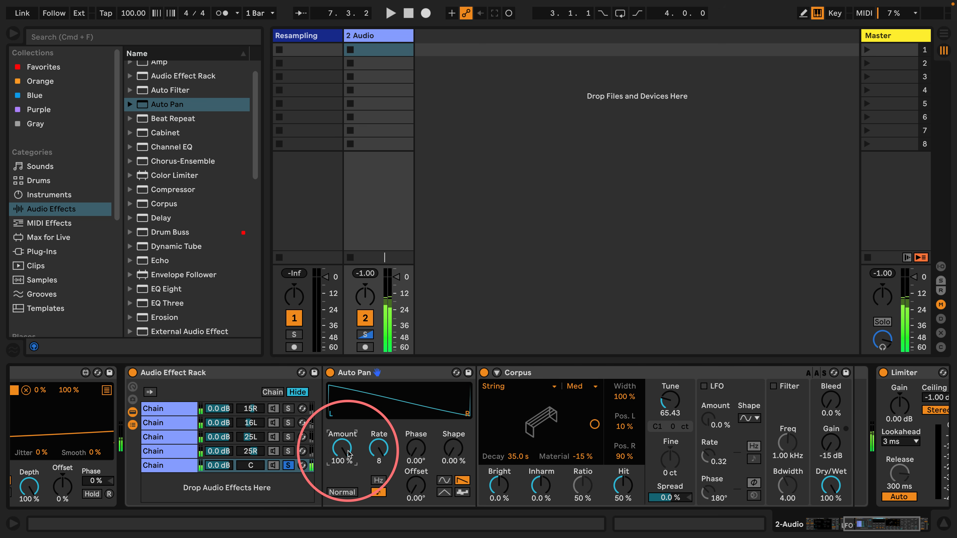
Set the new Auto Pan's rate to 2 and shorten Corpus's decay to 2.28 s with Material at -7.4 %
left_click_drag(383, 451, 360, 480)
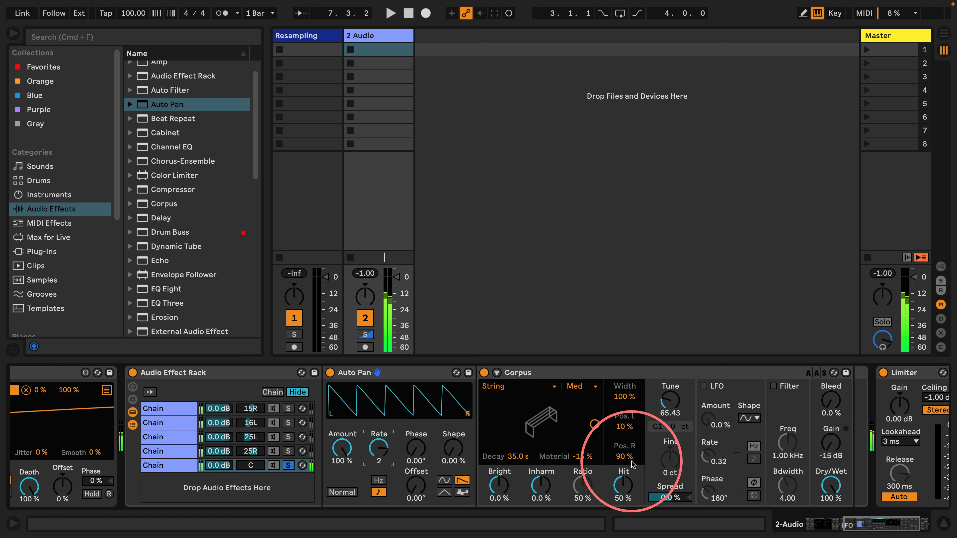
left_click_drag(595, 425, 549, 421)
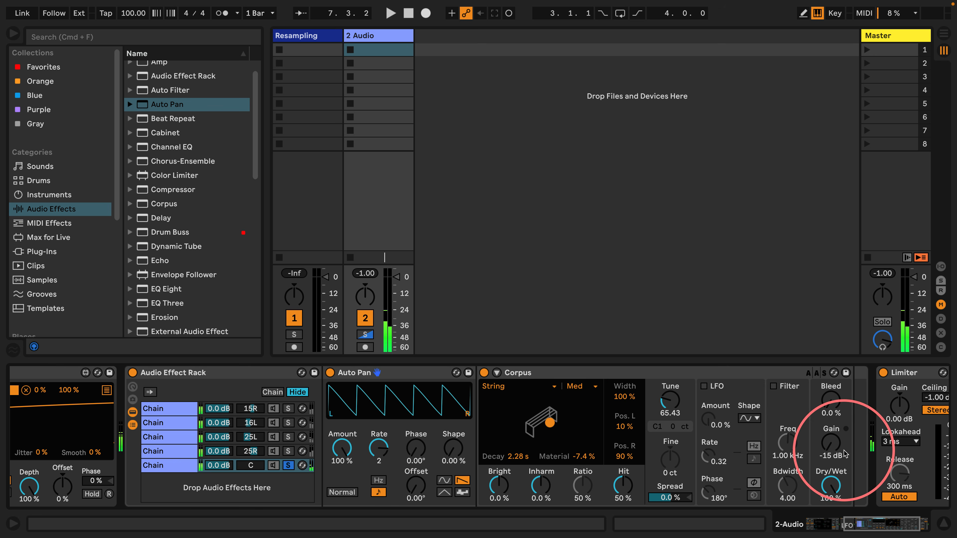
Raise Corpus's gain to 0.0 dB and set the preceding Auto Pan's rate to 1/8
left_click_drag(829, 444, 830, 441)
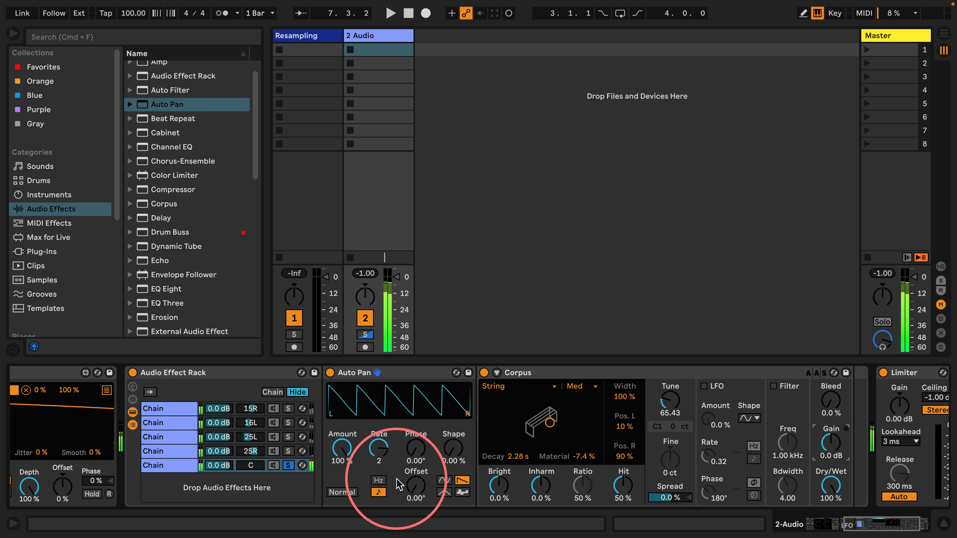
left_click(379, 448)
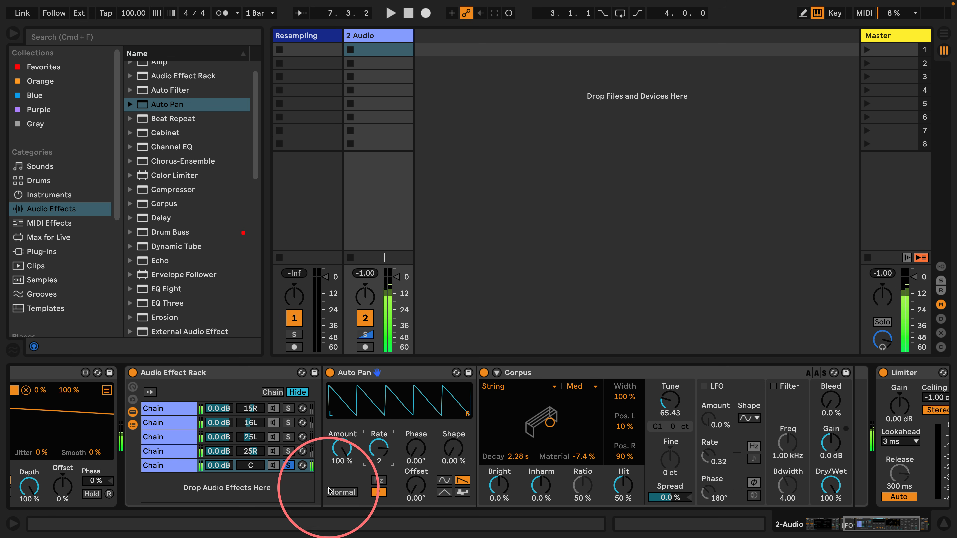
key("Down")
key("Down")
key("Down")
key("Down")
key("Down")
key("Down")
key("Down")
key("Down")
key("Down")
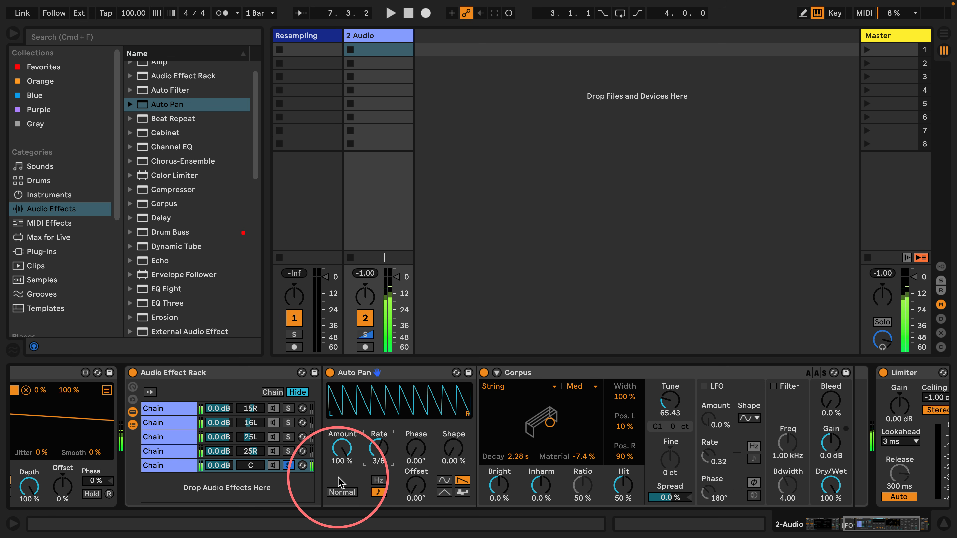
key("Down")
key("Down")
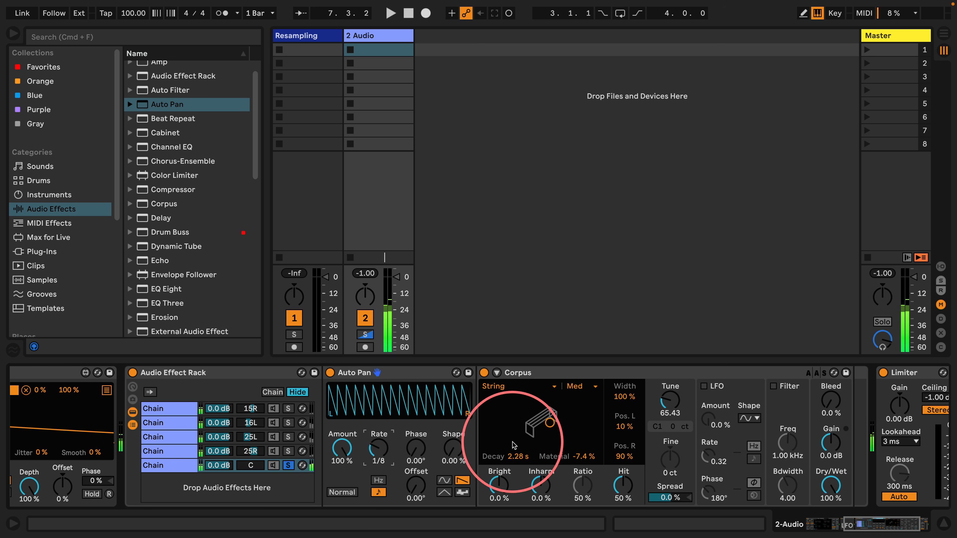
Change Corpus's resonance type to Pipe with a decay of 5.18 s and a radius of 50 %
left_click_drag(552, 423, 566, 442)
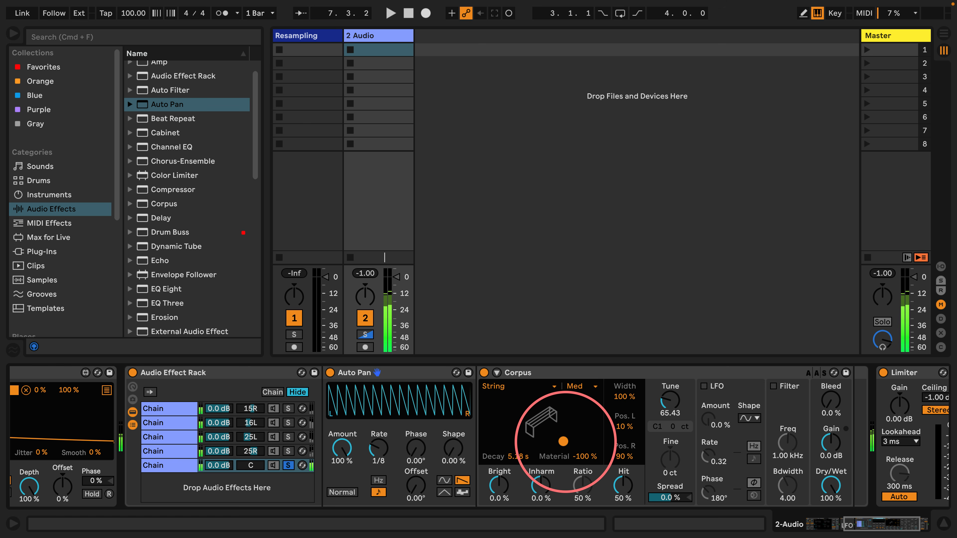
left_click(512, 385)
left_click(498, 453)
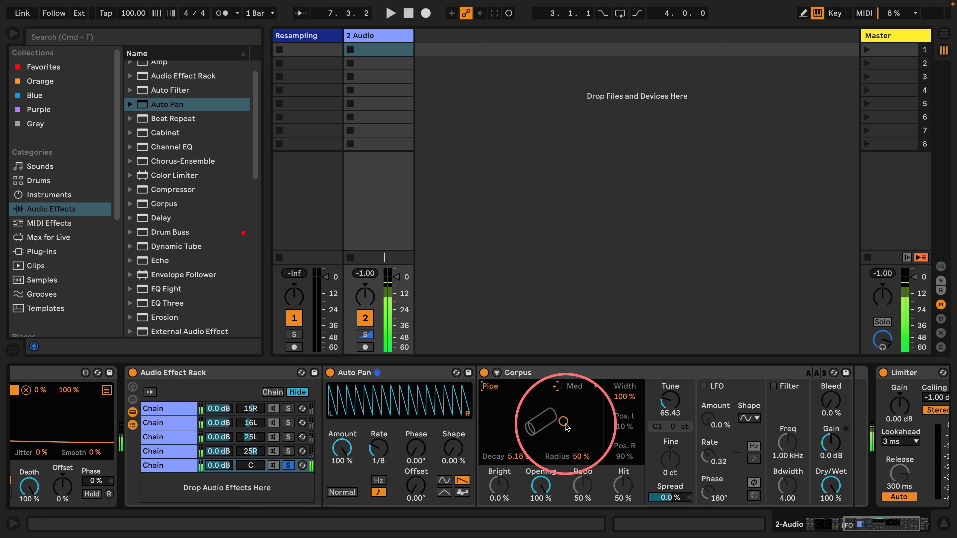
Enable Corpus's filter with its frequency at 391 Hz and bandwidth at 0.50
left_click(773, 387)
left_click_drag(785, 446, 784, 502)
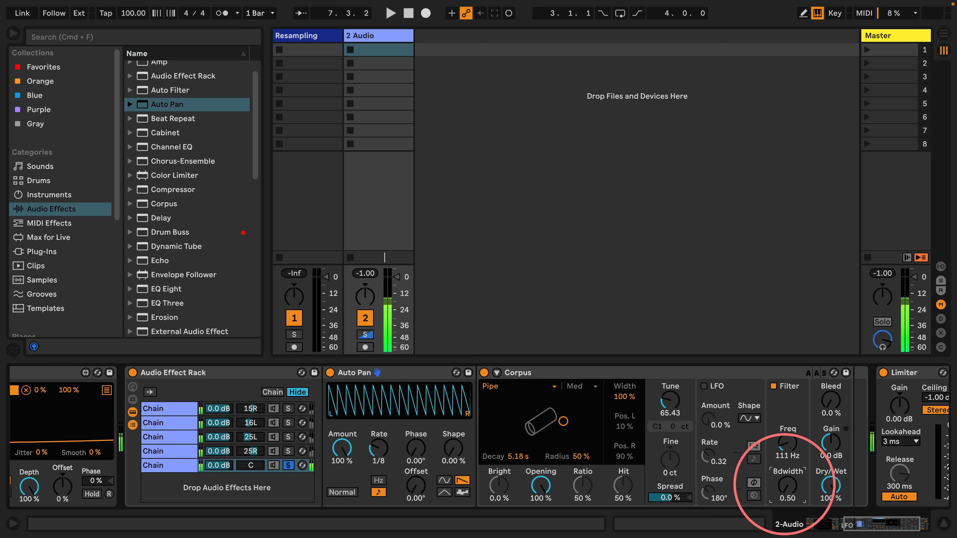
left_click_drag(784, 451, 782, 441)
Insert a sine Auto Pan at the chain's start with Rate 3, Amount 100 % and Phase 0°, and briefly audition it with all chains
left_click_drag(140, 104, 323, 393)
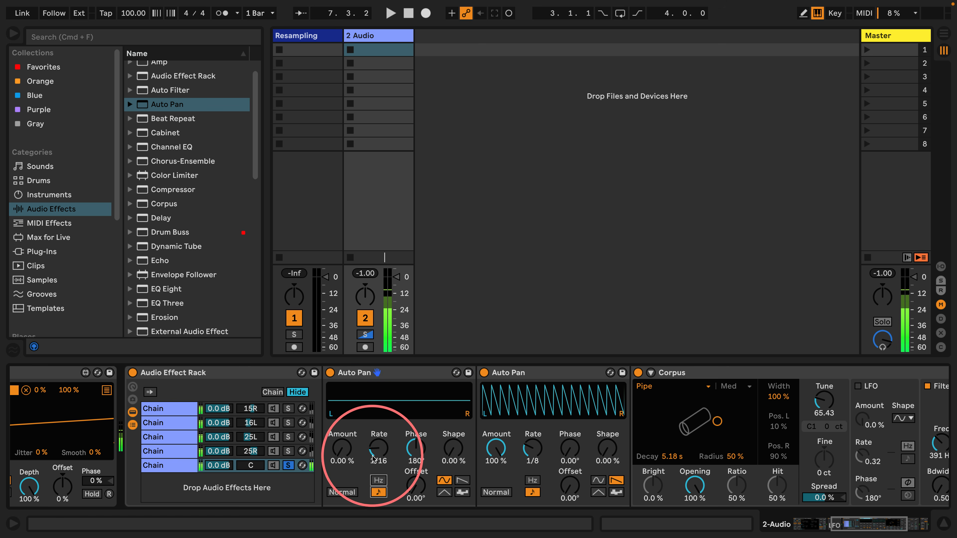
left_click_drag(373, 458, 346, 406)
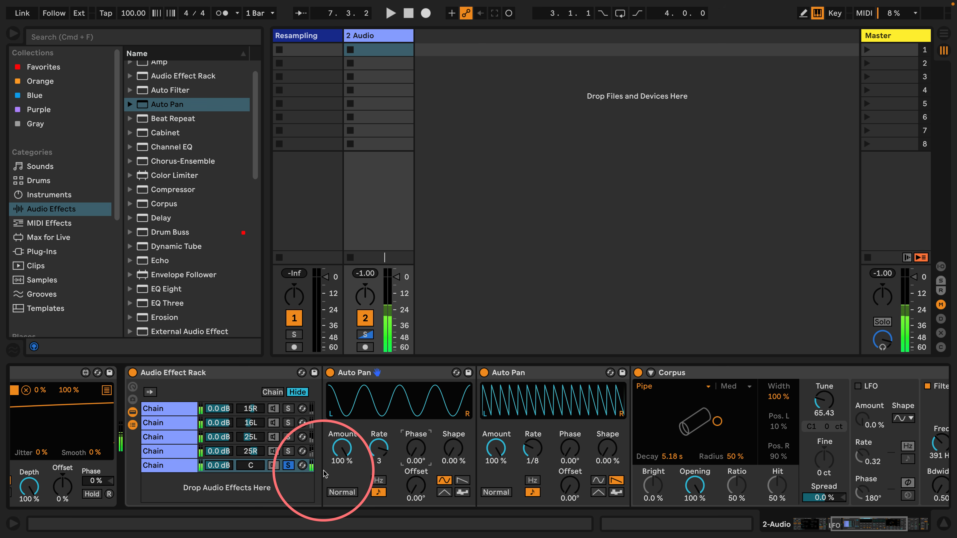
left_click(289, 466)
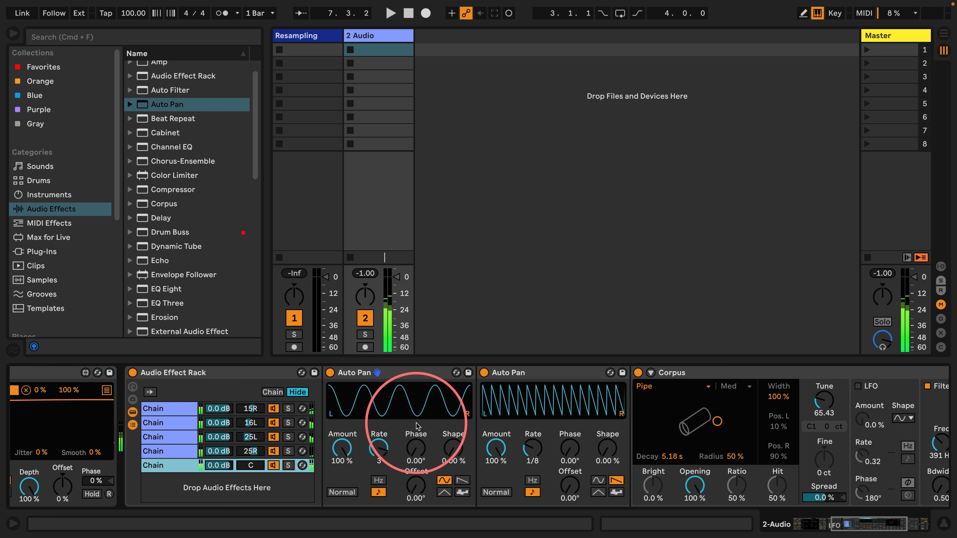
left_click(288, 465)
Raise Corpus's filter frequency to 787 Hz and set the Pipe's decay to 4.32 s and radius to 72 %
scroll(535, 411, "right", 6)
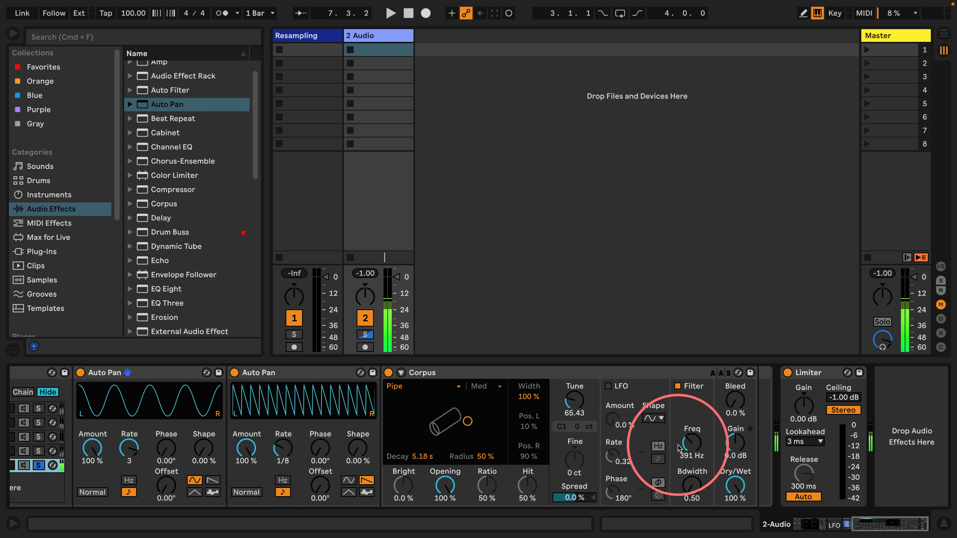
left_click_drag(692, 443, 692, 426)
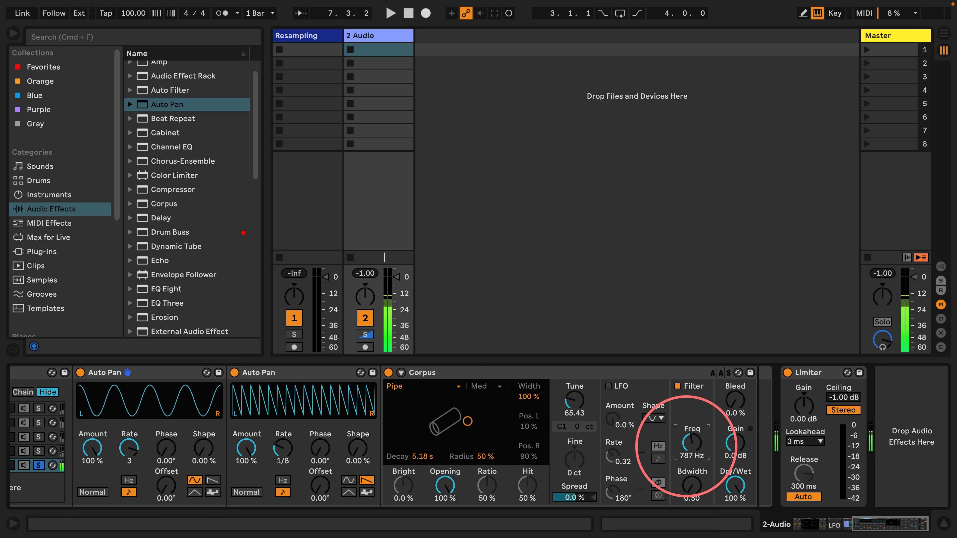
mouse_move(468, 422)
left_mouse_down()
mouse_move(471, 437)
mouse_move(468, 401)
mouse_move(454, 407)
mouse_move(462, 412)
mouse_move(454, 404)
mouse_move(475, 412)
mouse_move(456, 419)
mouse_move(458, 392)
mouse_move(465, 412)
left_mouse_up()
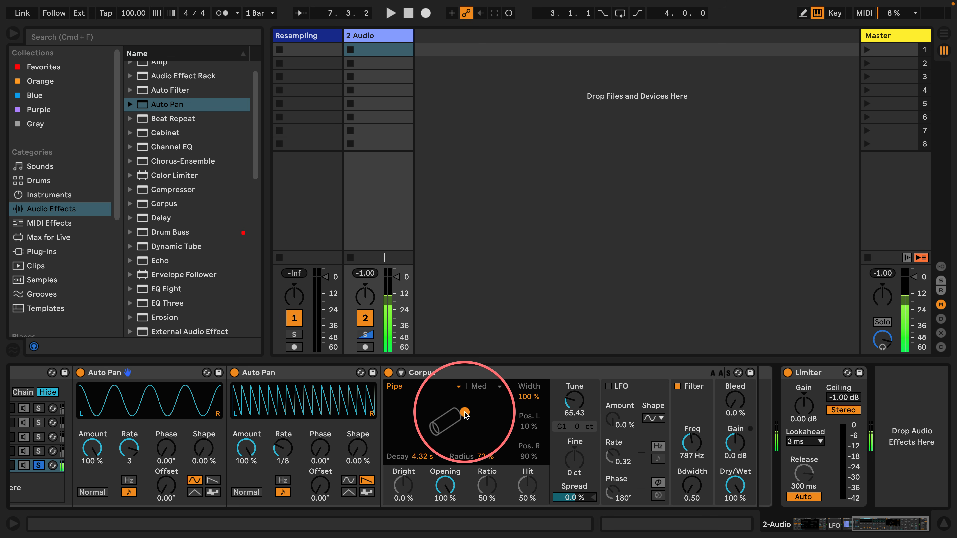
Duplicate the centred Corpus chain, solo only the copy and tune its Corpus to 49.02 Hz (G0)
scroll(468, 417, "left", 10)
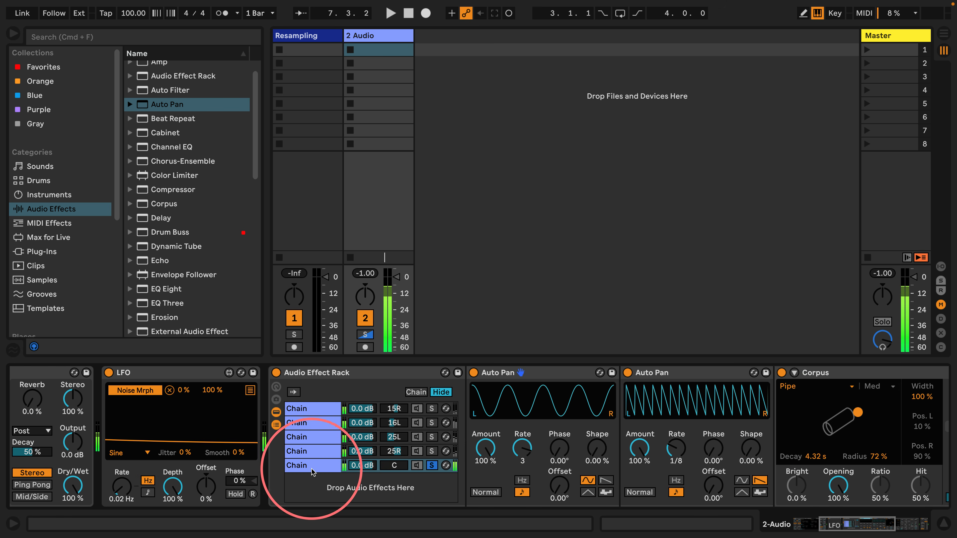
left_click(312, 467)
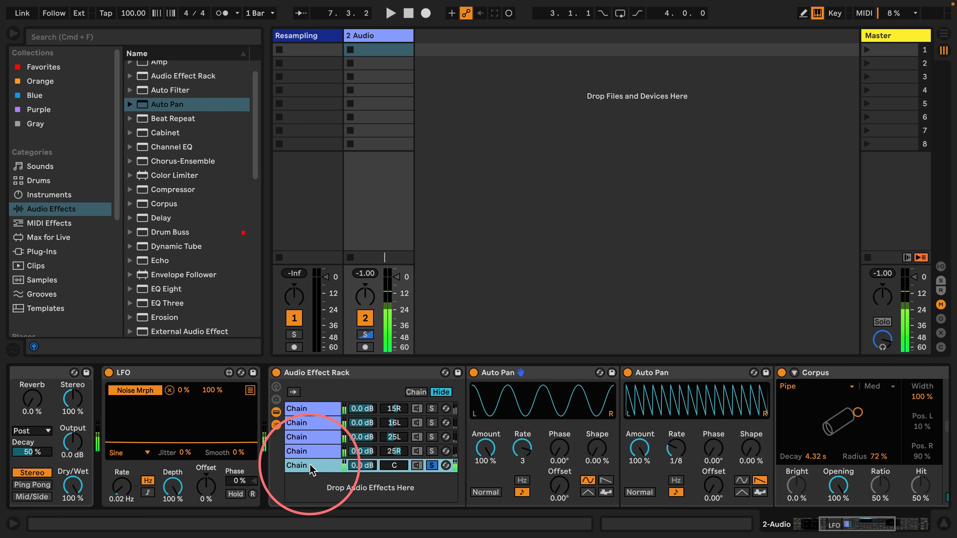
key("super+d")
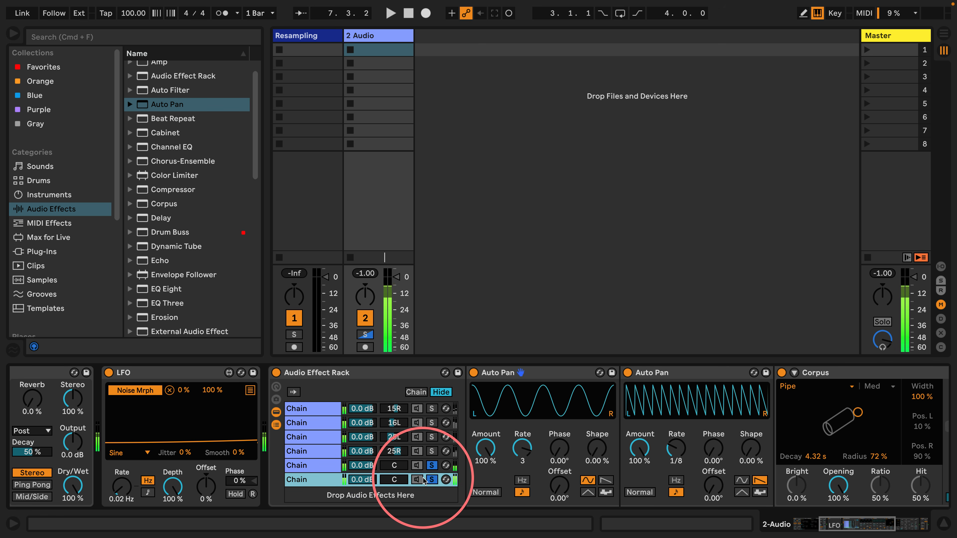
scroll(684, 421, "right", 7)
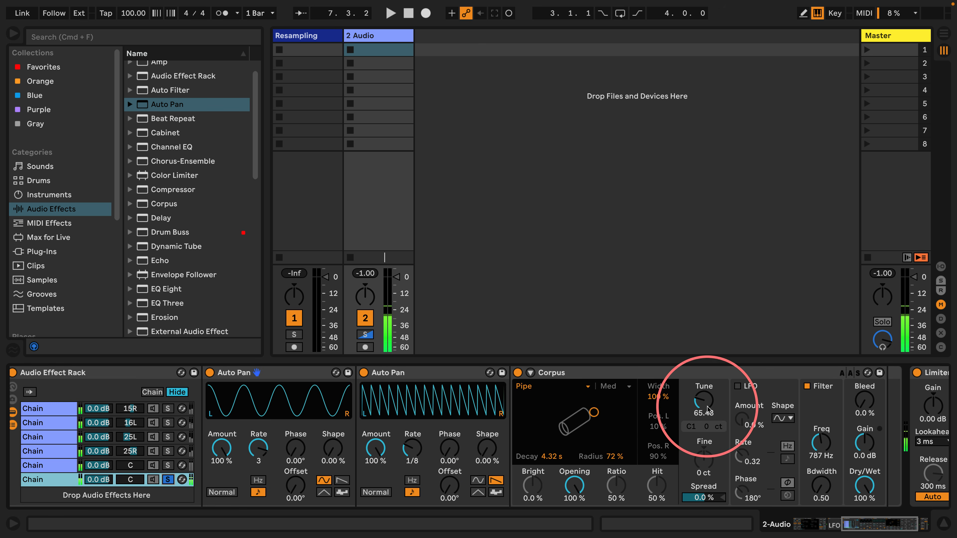
left_click_drag(695, 397, 690, 394)
Try the Tube resonance type in the copied chain's Corpus with a 6.50 s decay
left_click(527, 386)
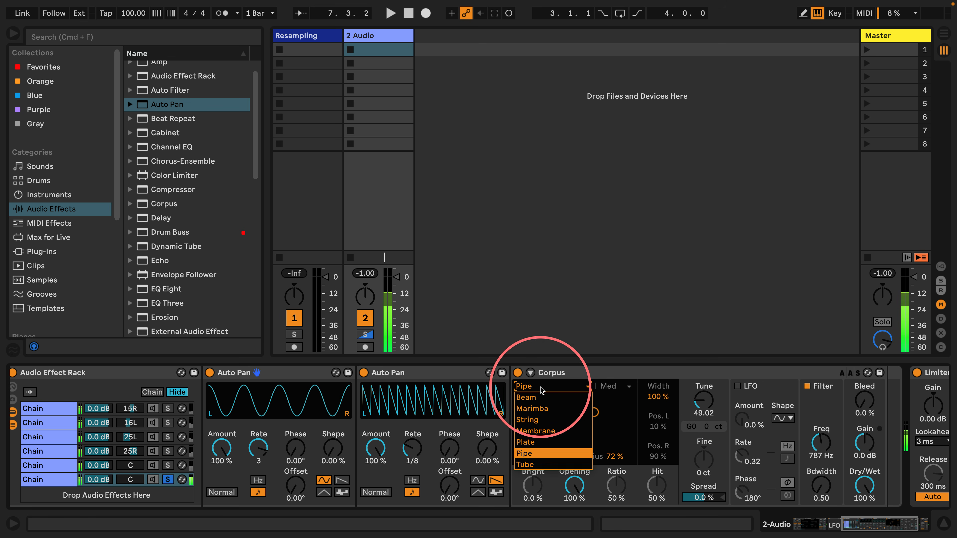
left_click(546, 459)
left_click_drag(578, 438, 600, 412)
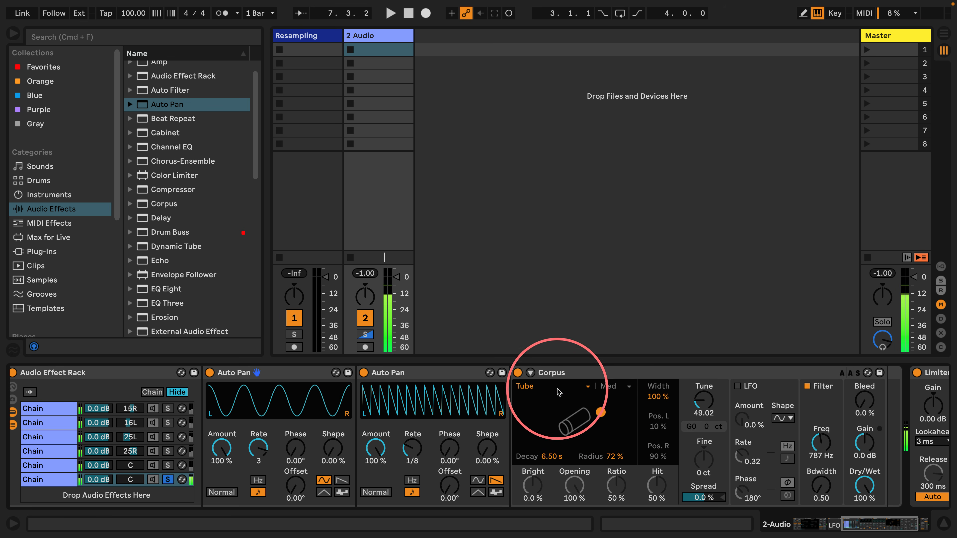
Switch the copied Corpus to String with Decay 8.94 s and Material -59 %, and set its filter frequency to 309 Hz
left_click(546, 386)
left_click(542, 419)
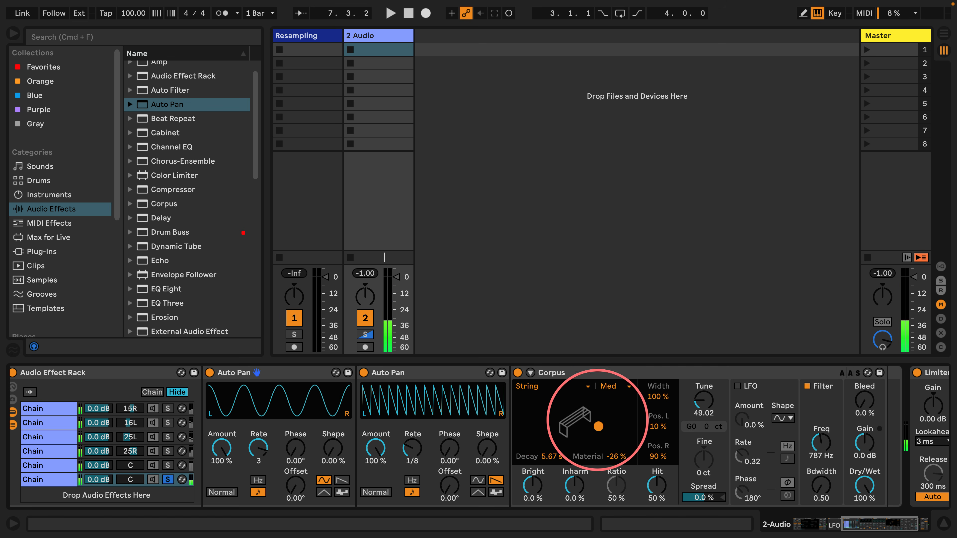
left_click_drag(598, 411, 605, 433)
left_click_drag(822, 444, 820, 446)
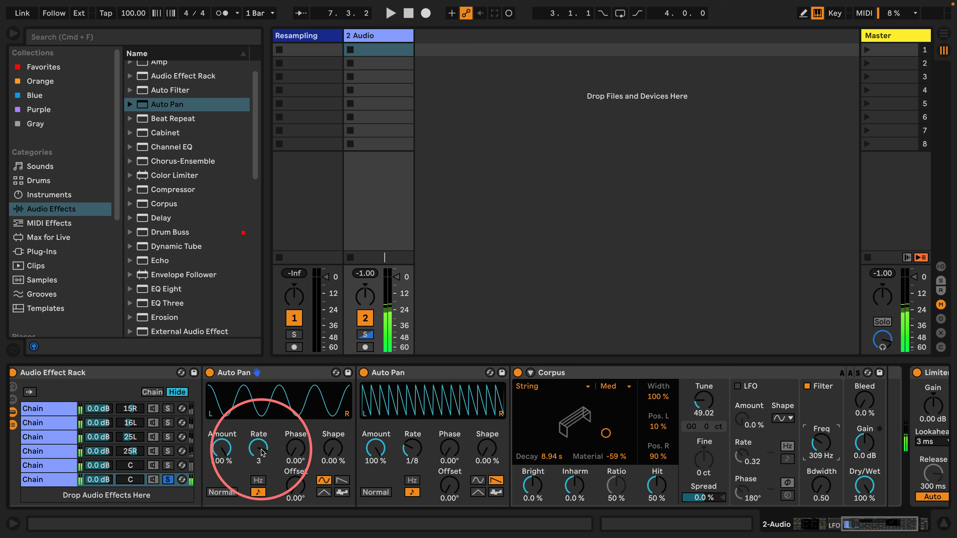
Set the copied chain's first Auto Pan rate to 2 and its second to 1/12, and unsolo the chain
left_click_drag(259, 449, 232, 482)
left_click_drag(396, 454, 382, 457)
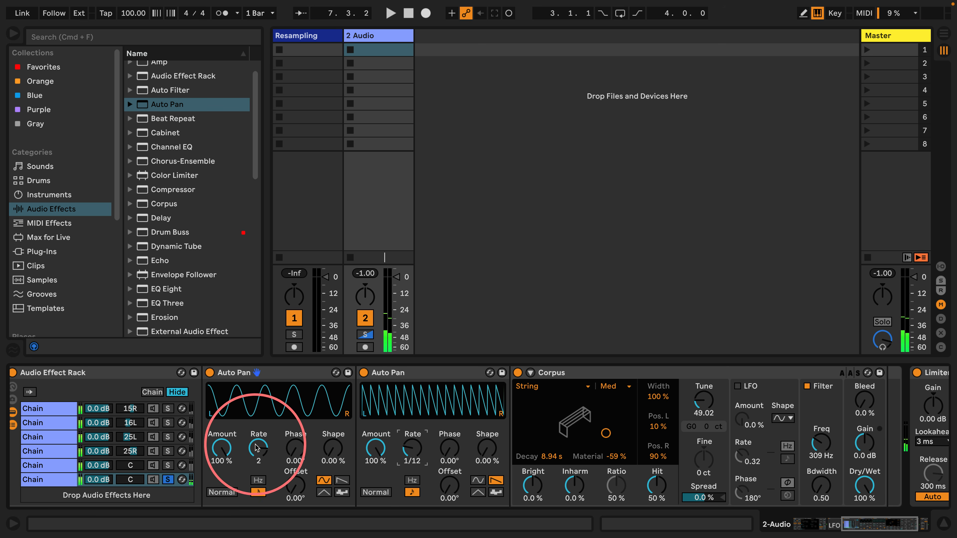
scroll(256, 447, "left", 4)
left_click(299, 479)
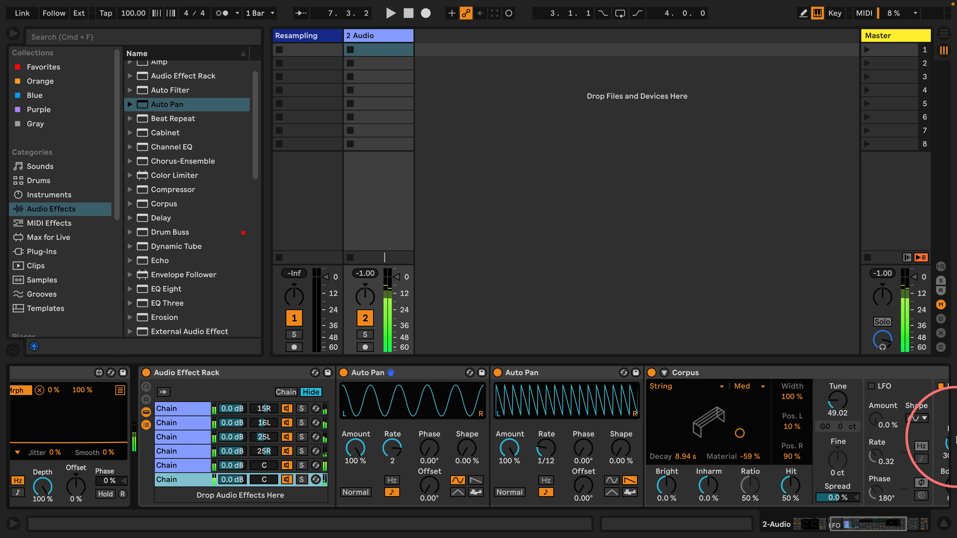
Insert an EQ Eight between the rack and the Limiter, and set band 2 to -5.33 dB at 495 Hz
left_click_drag(868, 522, 905, 521)
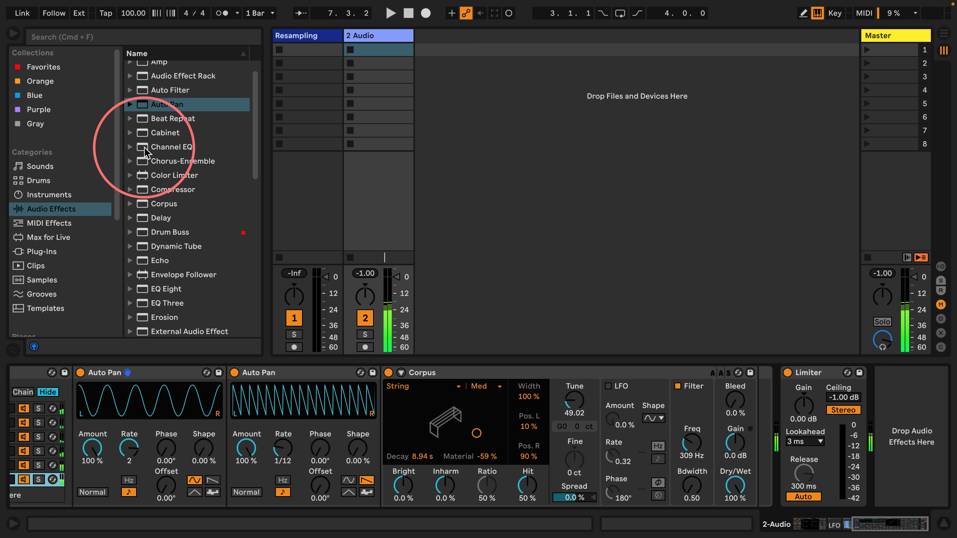
scroll(145, 151, "down", 3)
scroll(128, 173, "up", 5)
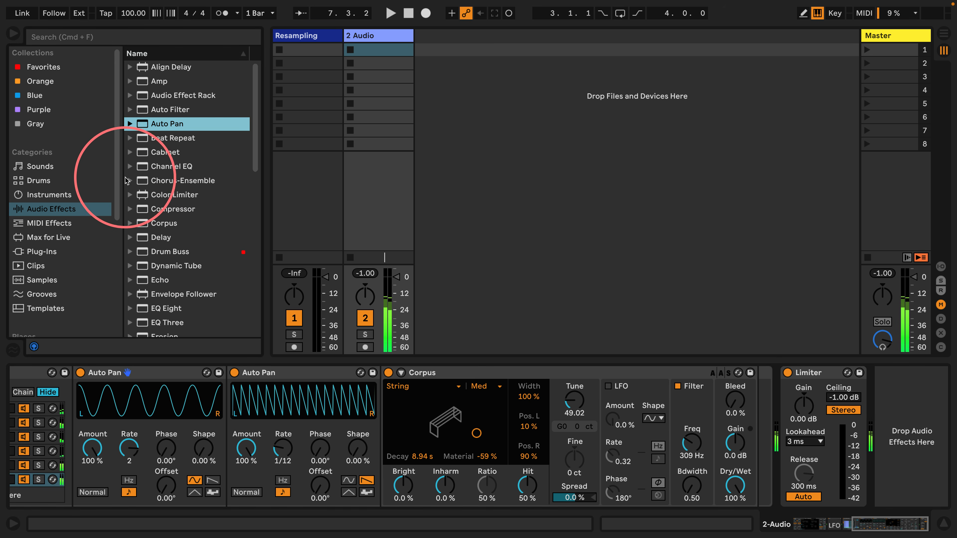
scroll(129, 181, "down", 5)
left_click(151, 172)
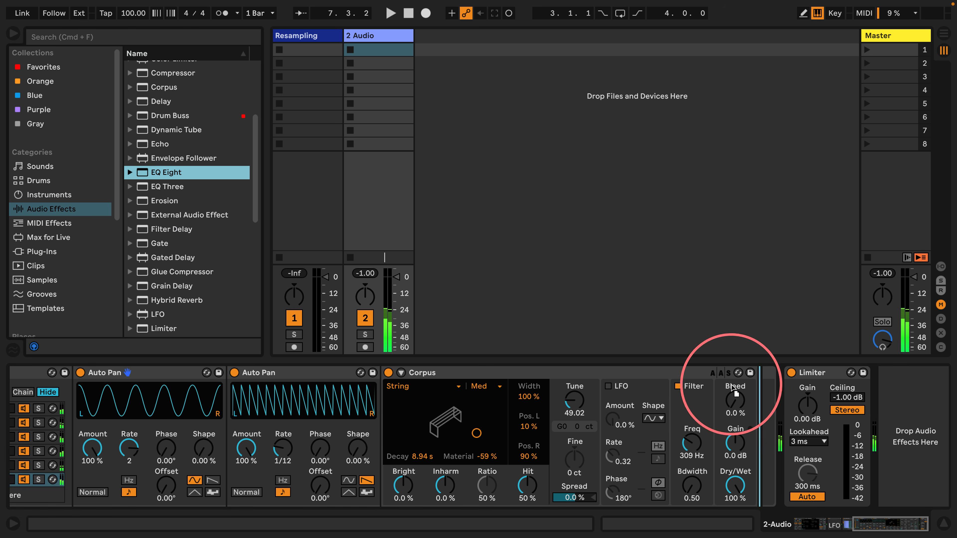
left_click_drag(734, 391, 786, 396)
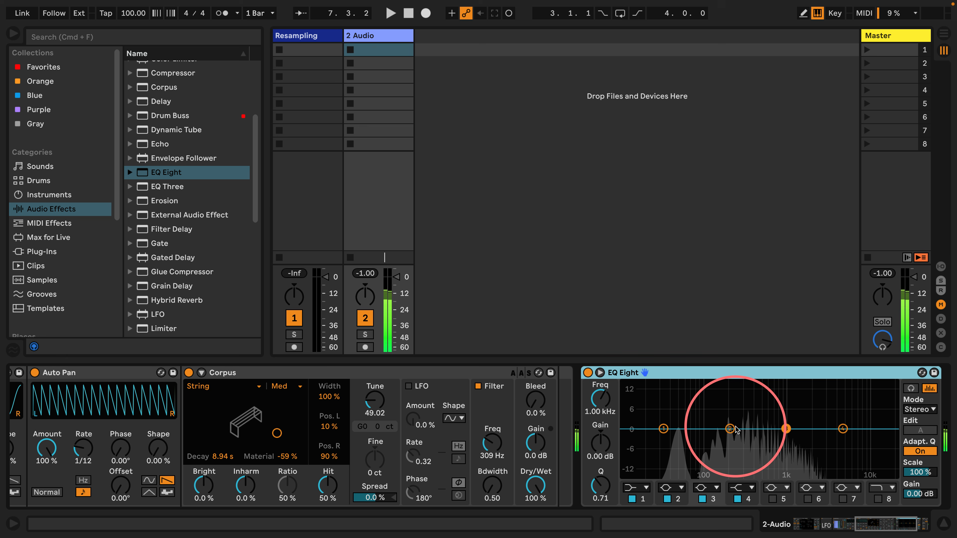
left_click_drag(735, 426, 746, 426)
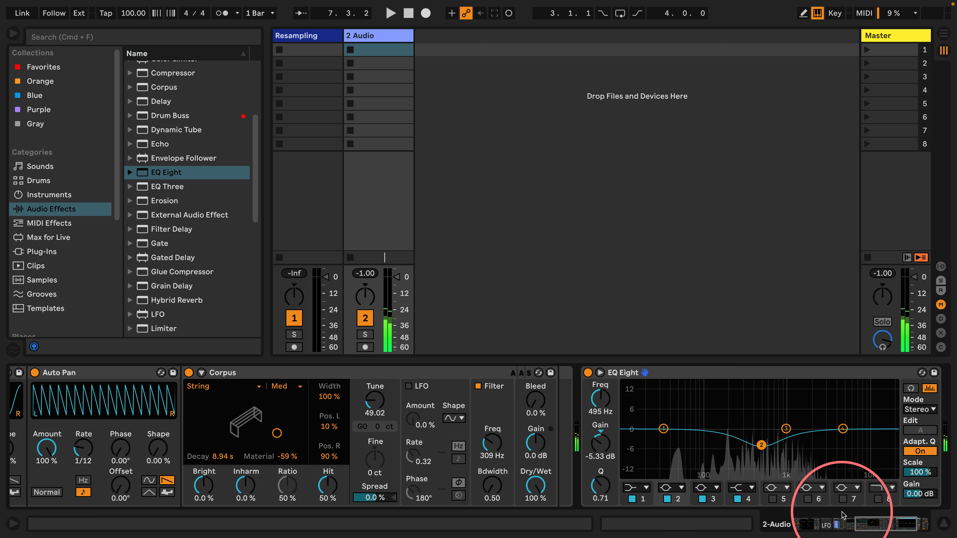
Set the volume of both centred Corpus chains in the rack to -12.0 dB
left_click_drag(843, 515, 820, 524)
left_click(318, 452)
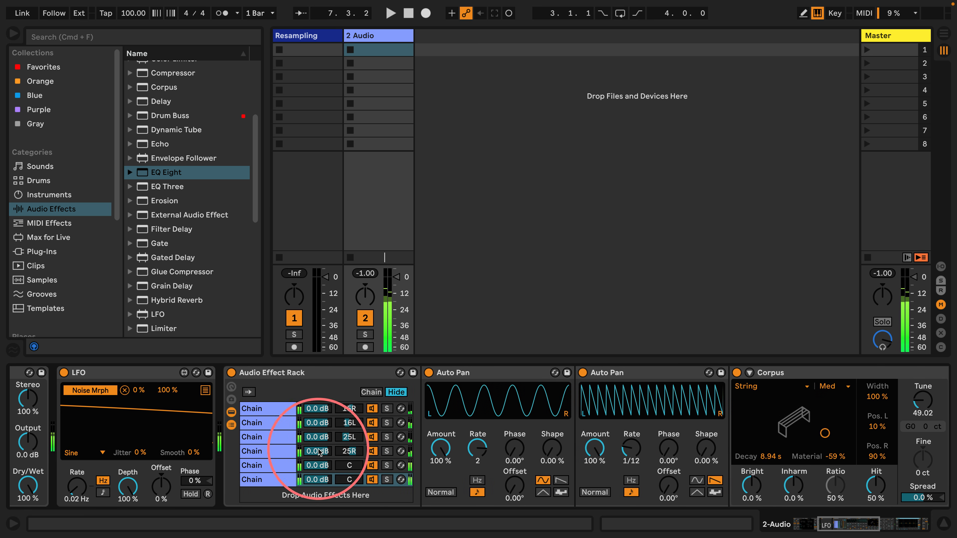
left_click(315, 467)
type("-1")
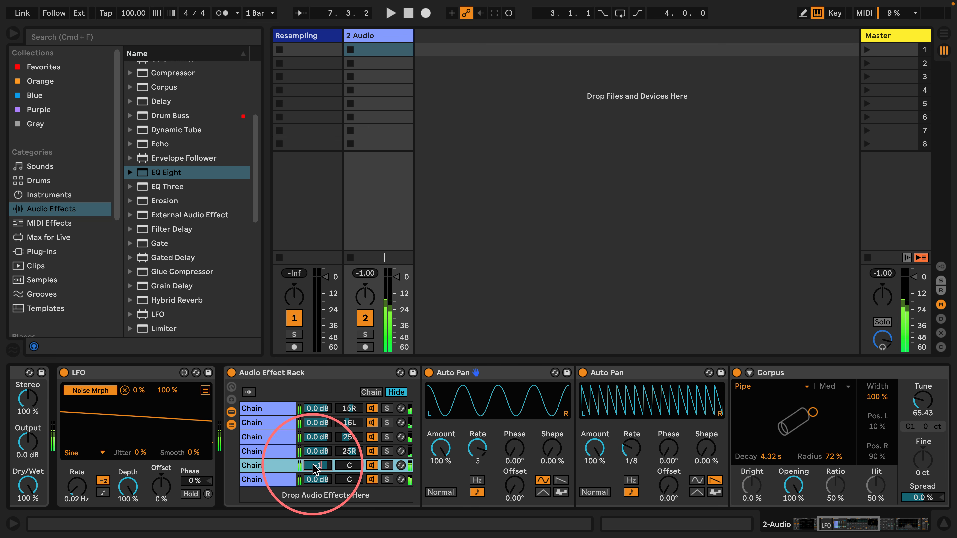
type("2.0 dB")
left_click(311, 481)
type("-12")
key("Return")
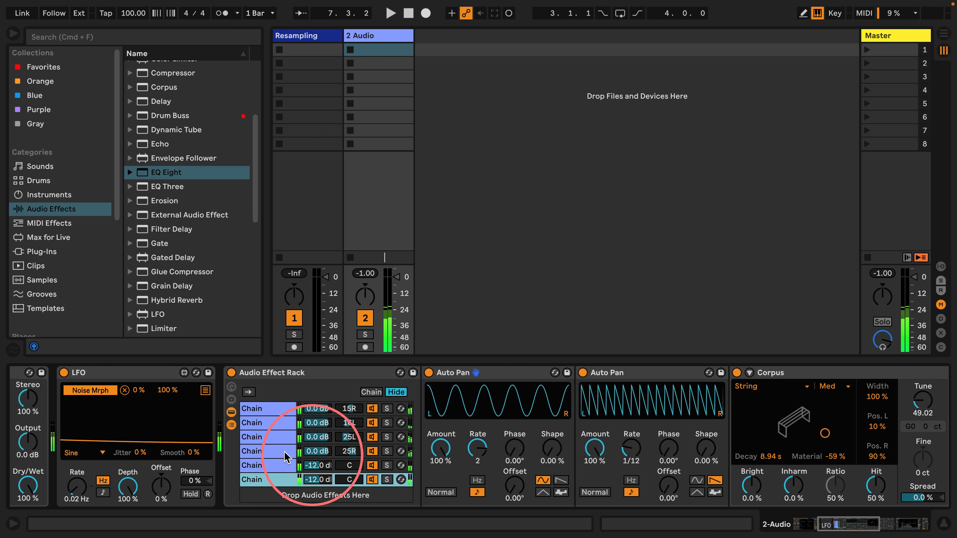
Create a new empty chain at the end of the Audio Effect Rack and solo it
scroll(421, 445, "right", 10)
scroll(422, 437, "right", 5)
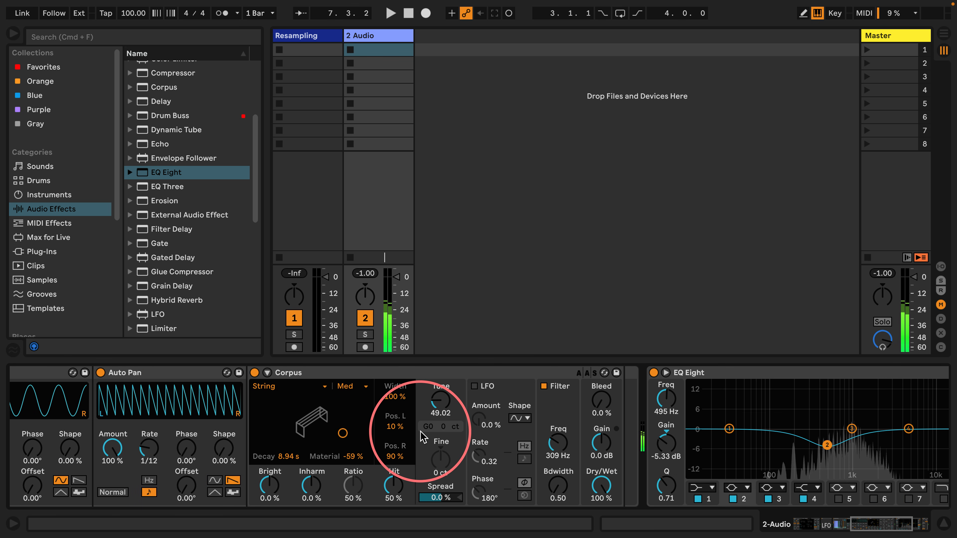
scroll(423, 437, "left", 20)
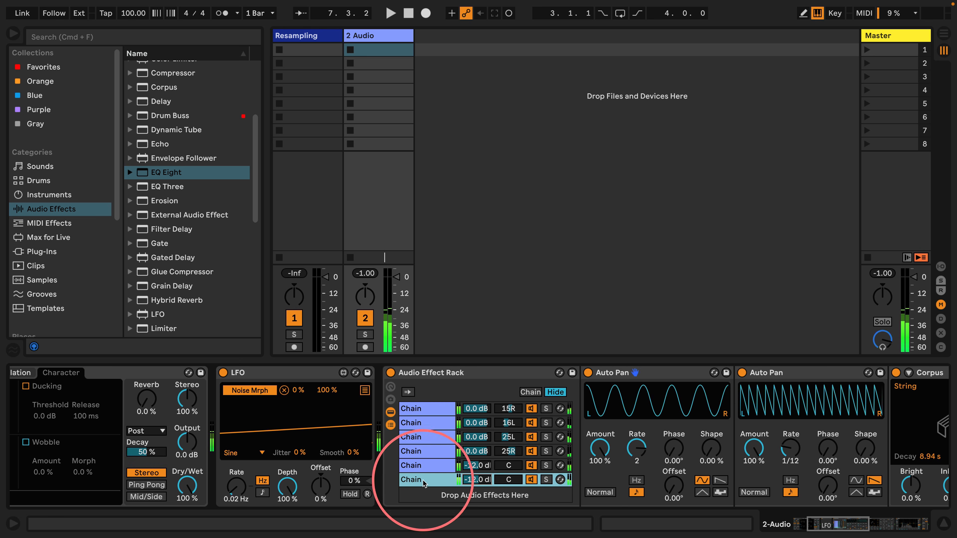
left_click(422, 497)
double_click(423, 497)
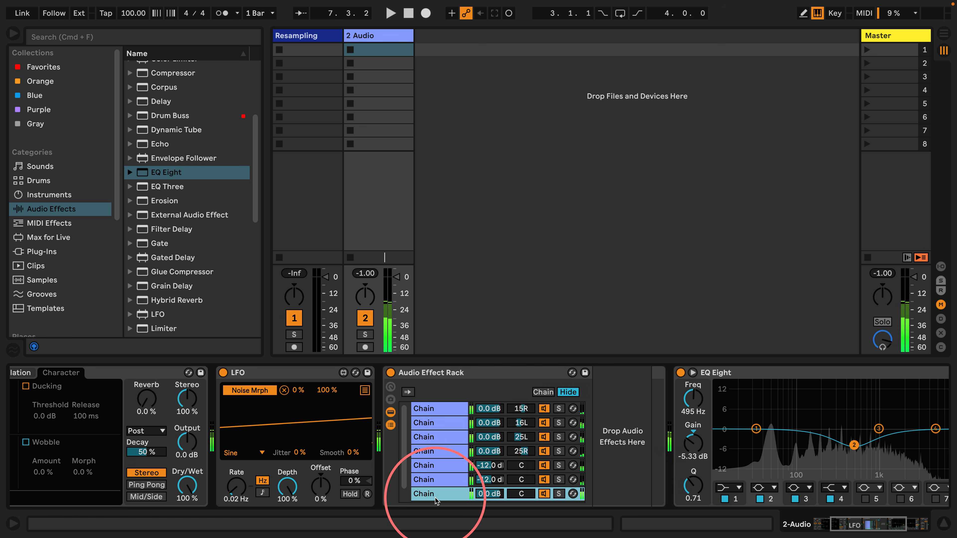
left_click(559, 494)
scroll(399, 419, "right", 15)
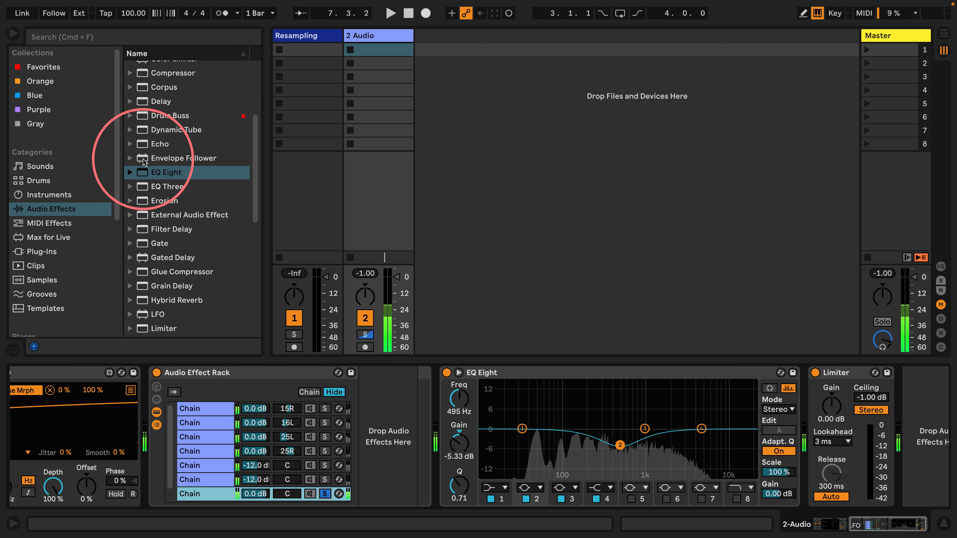
Add a Corpus tuned to G4 with 100% Dry/Wet to the new chain, and lower the chain volume to -16.2 dB
scroll(151, 134, "up", 1)
scroll(152, 137, "up", 2)
left_click_drag(158, 107, 376, 409)
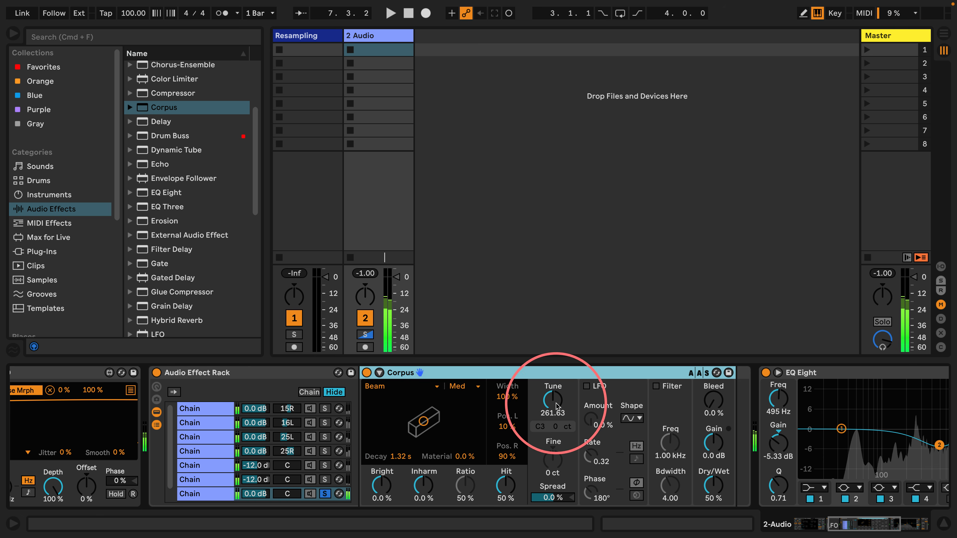
left_click_drag(553, 400, 552, 399)
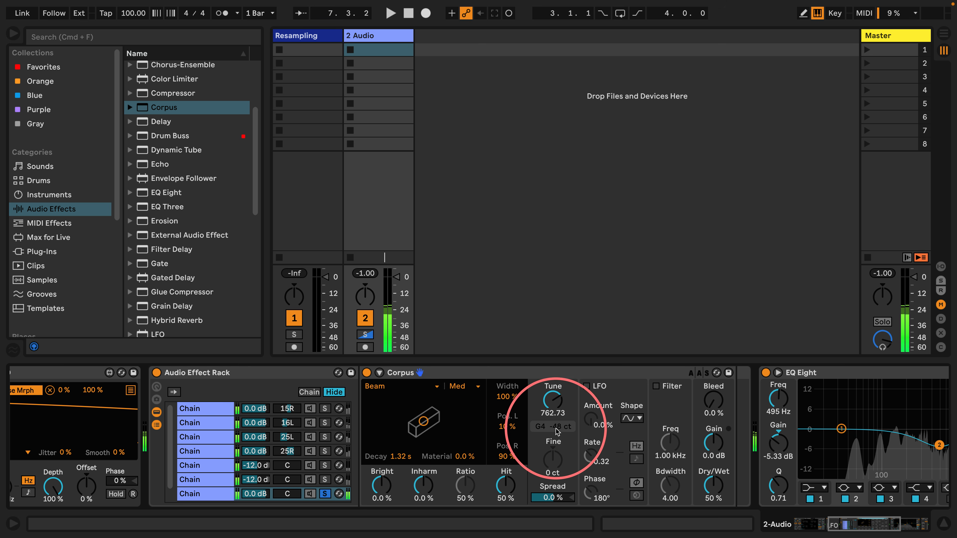
left_click(554, 404)
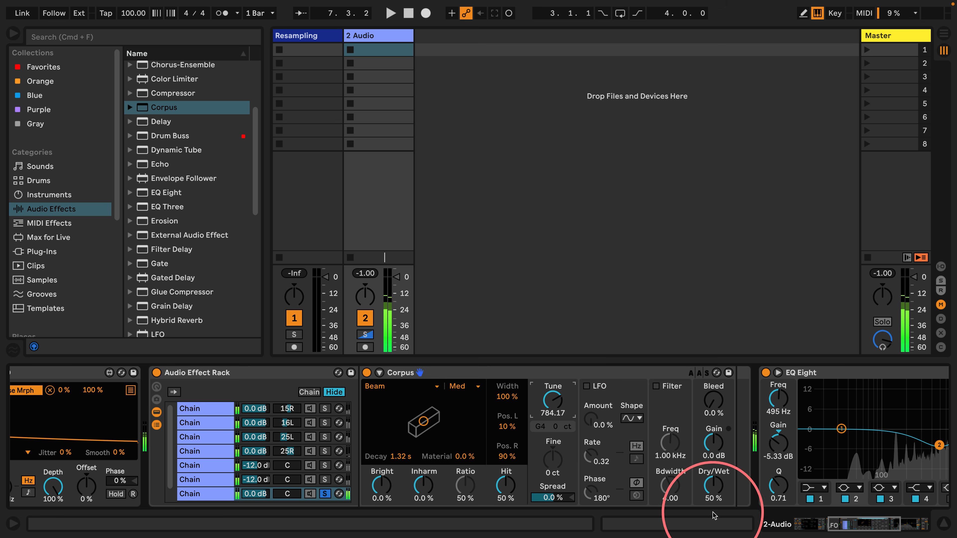
left_click_drag(715, 489, 715, 486)
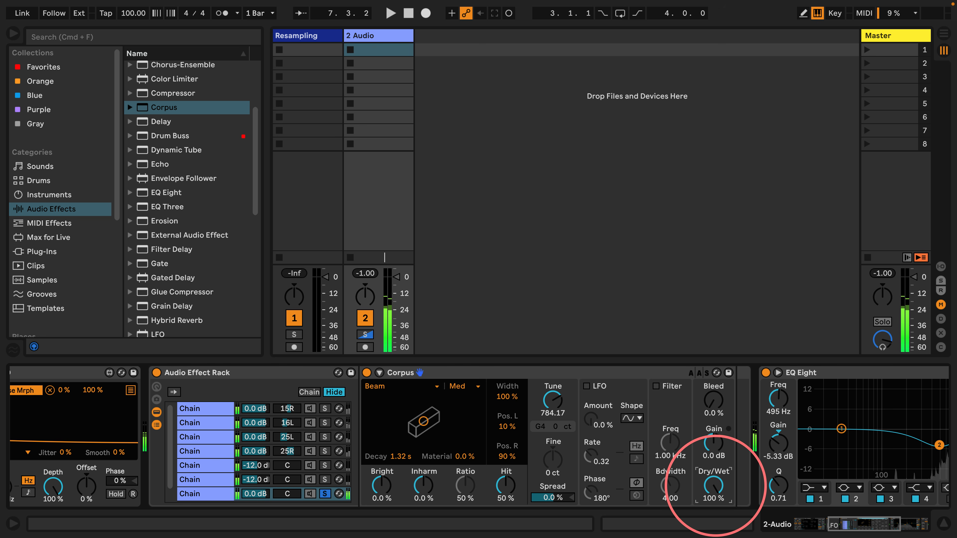
left_click_drag(252, 492, 251, 494)
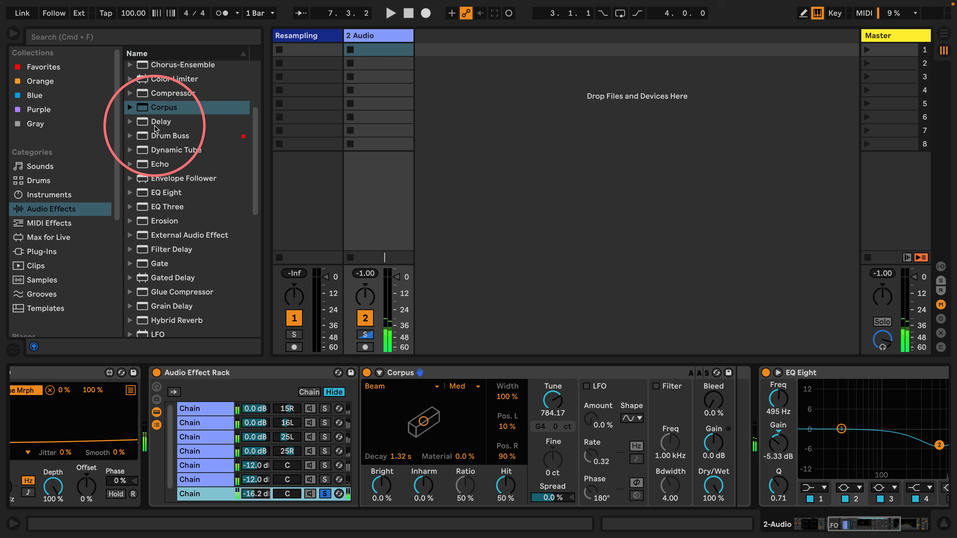
Insert an Auto Pan before the Corpus with a tempo-synced rate of 6, 100% amount and 0° phase
left_click(147, 108)
scroll(150, 124, "up", 5)
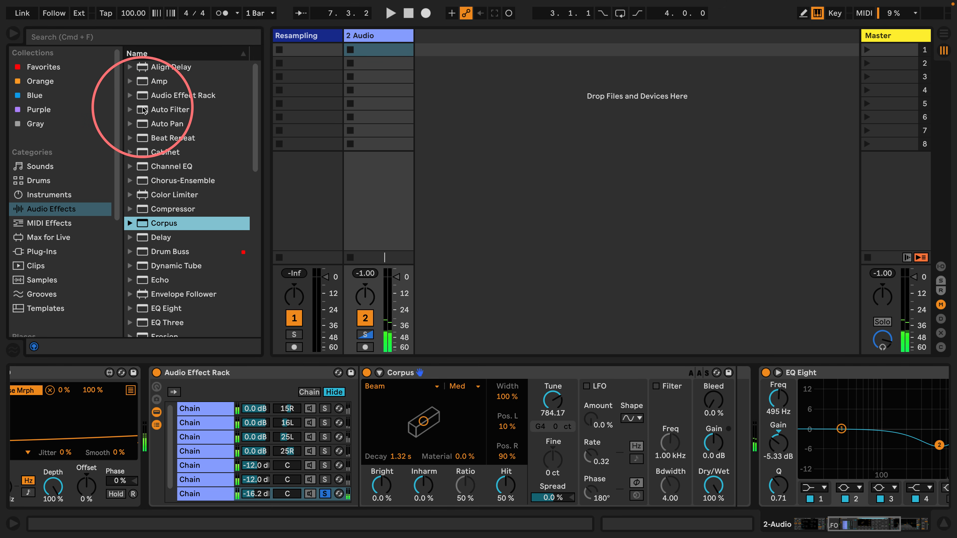
left_click_drag(142, 125, 363, 355)
left_click(415, 492)
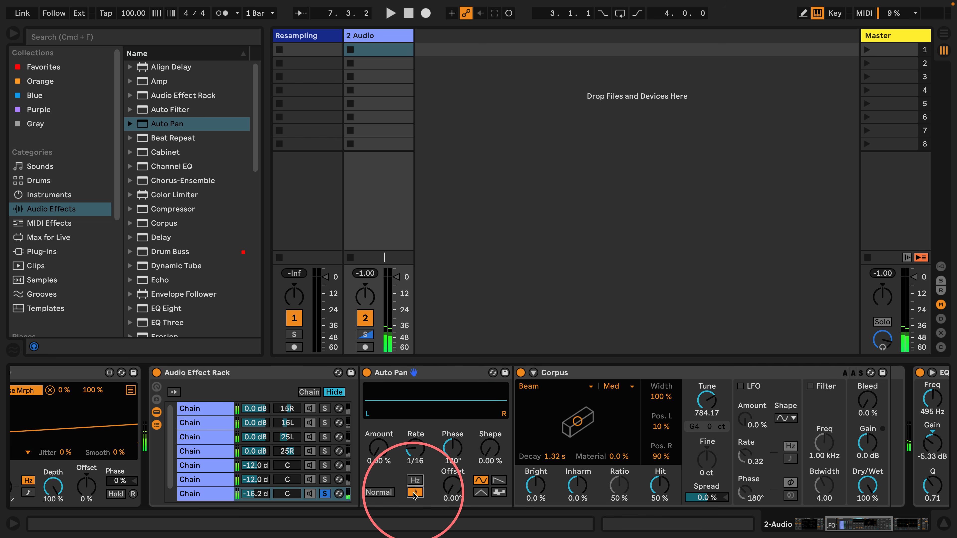
left_click(414, 449)
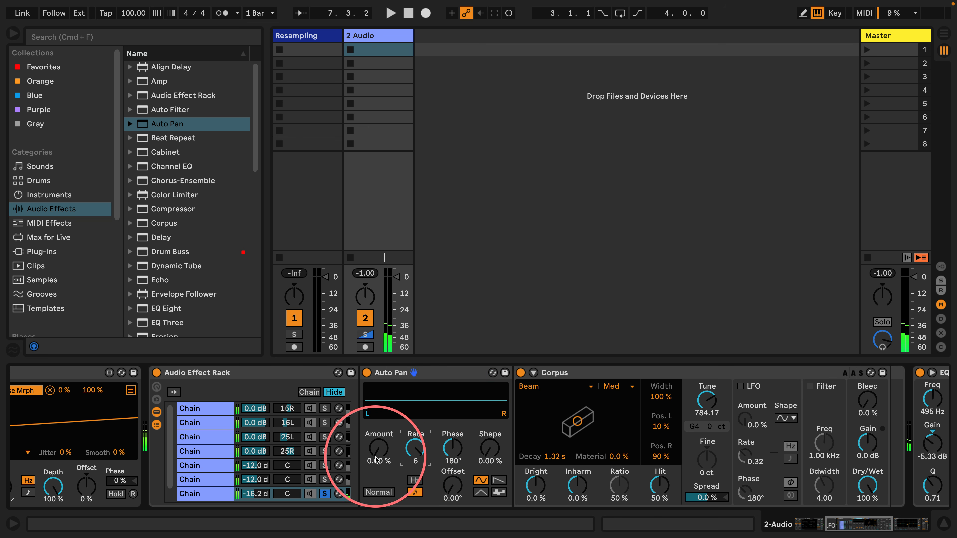
left_click_drag(381, 450, 380, 408)
left_click_drag(458, 446, 458, 486)
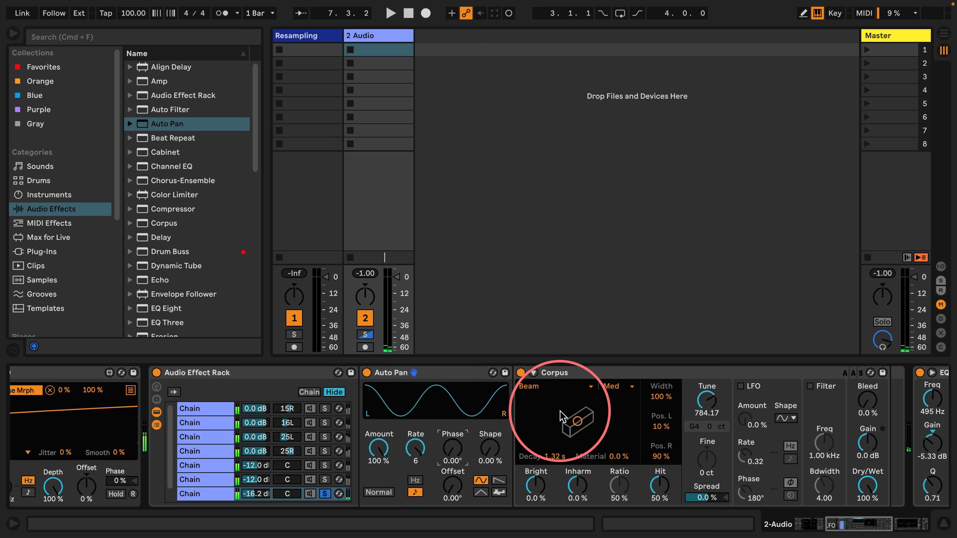
Add a Delay after the Corpus, and unsolo the chain with its volume set to -13.4 dB
scroll(560, 417, "right", 3)
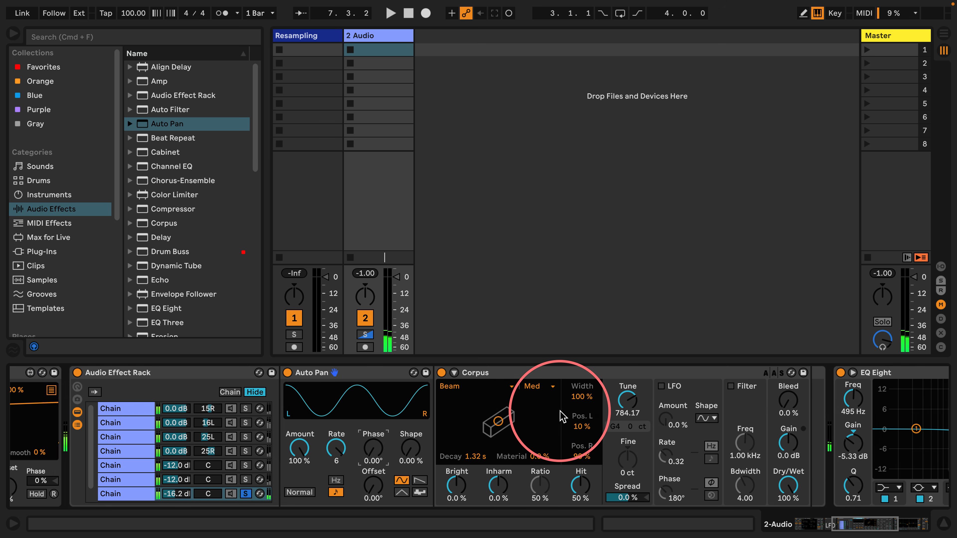
scroll(560, 417, "right", 10)
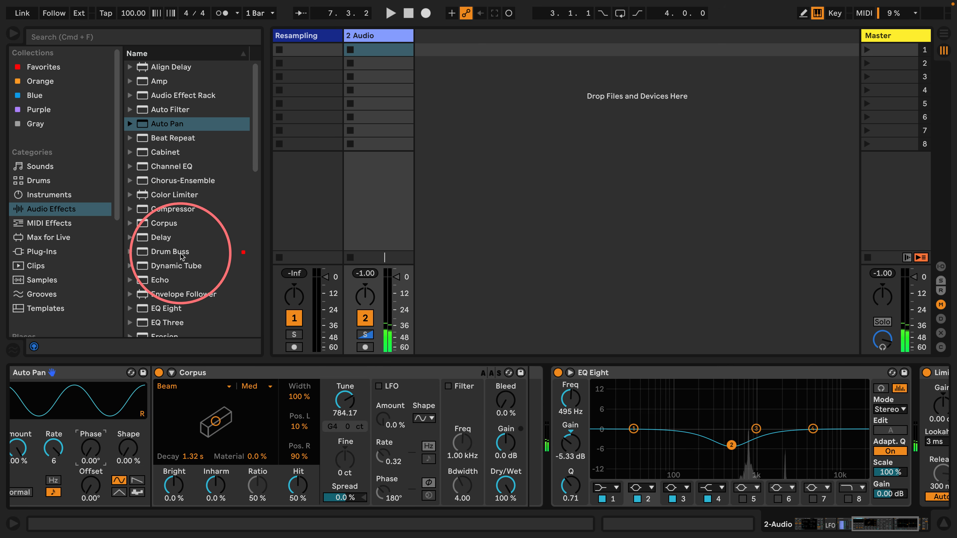
left_click_drag(142, 241, 527, 406)
scroll(438, 415, "left", 12)
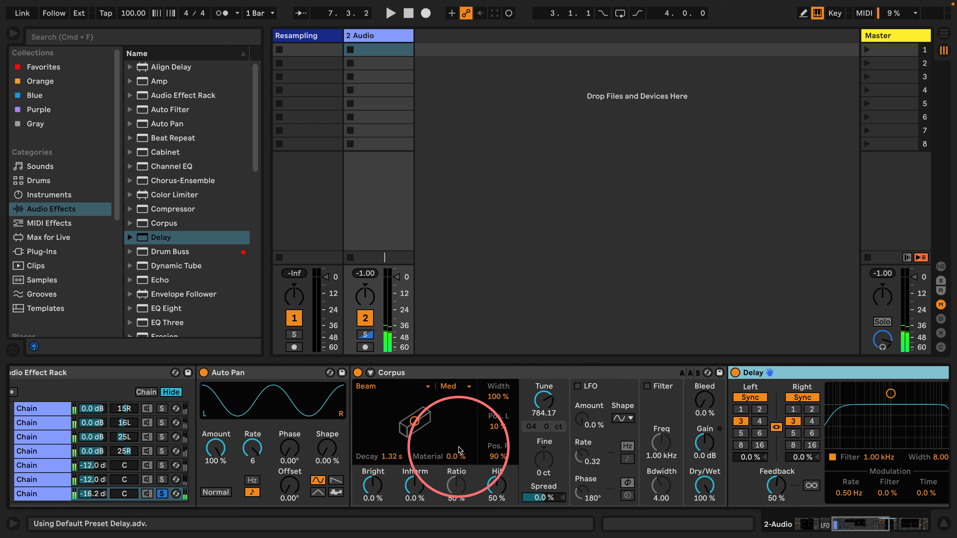
left_click(316, 494)
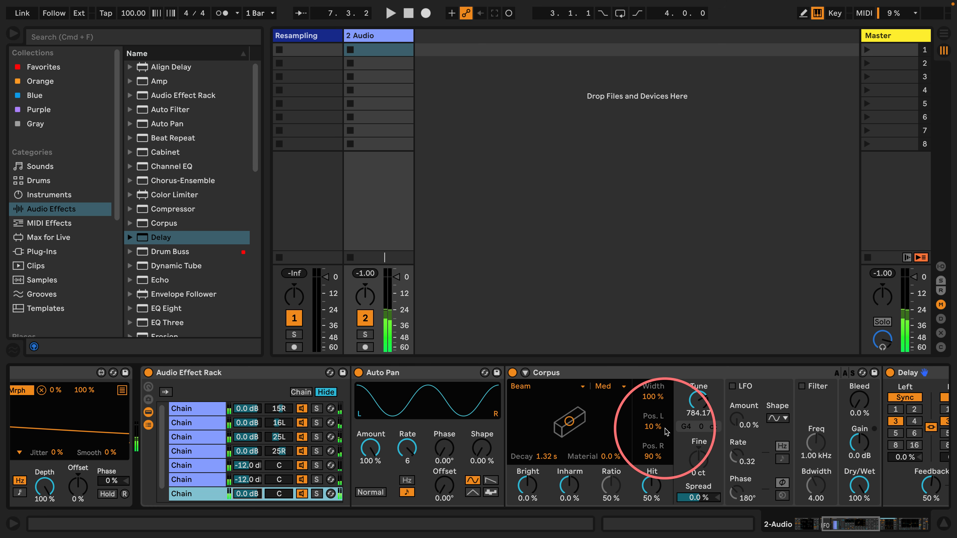
left_click_drag(242, 497, 241, 507)
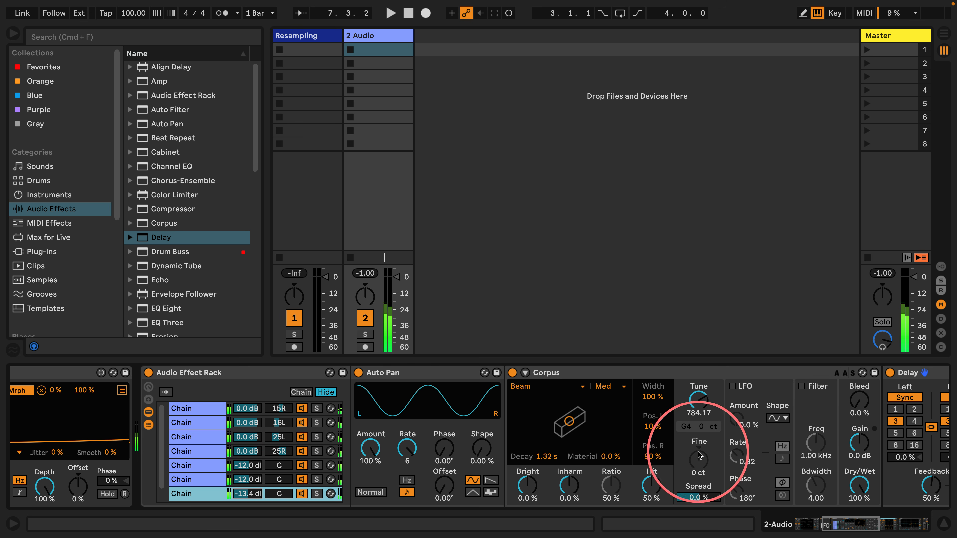
Insert an Auto Filter between the LFO and the rack, with a 972 Hz low-pass cutoff, 16% resonance and LFO amount 30
left_click_drag(823, 524, 792, 524)
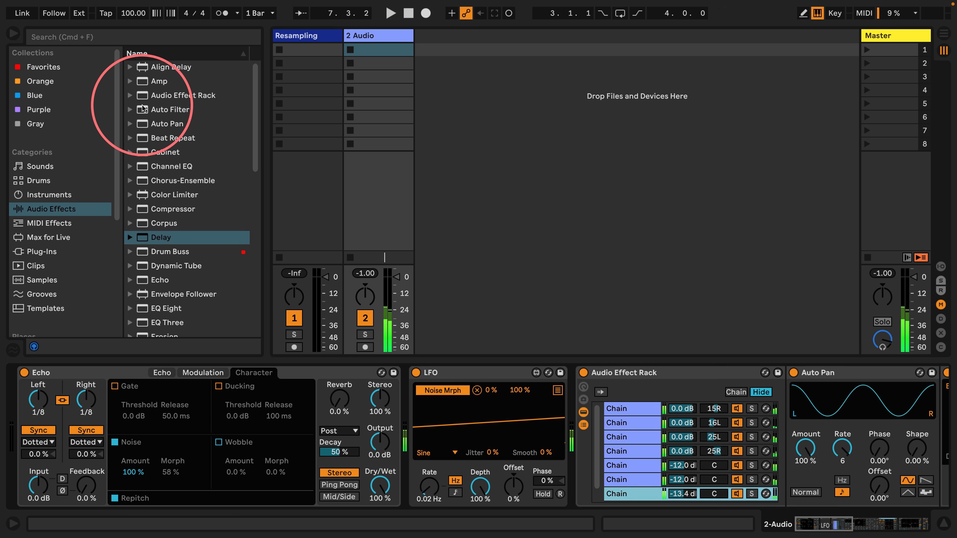
left_click_drag(170, 110, 572, 409)
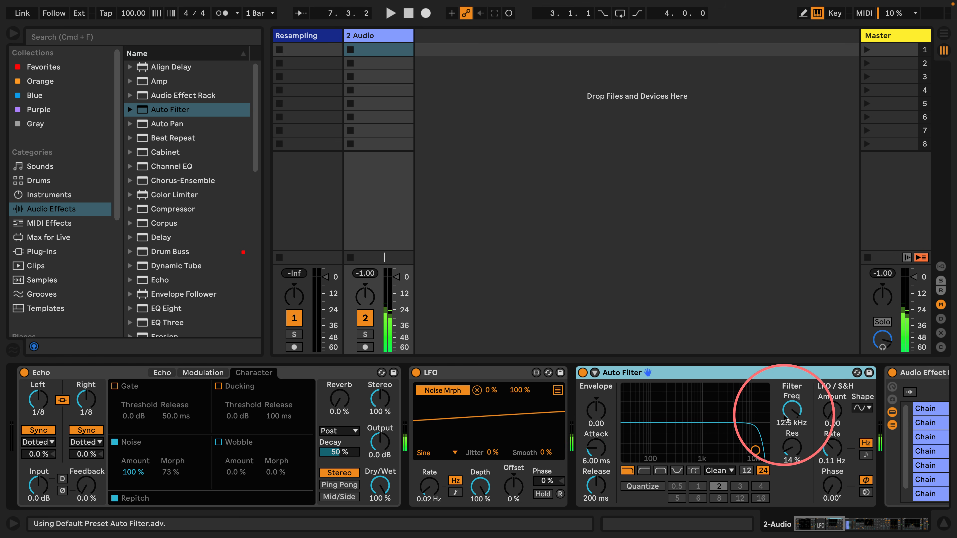
scroll(714, 409, "right", 3)
scroll(715, 412, "right", 5)
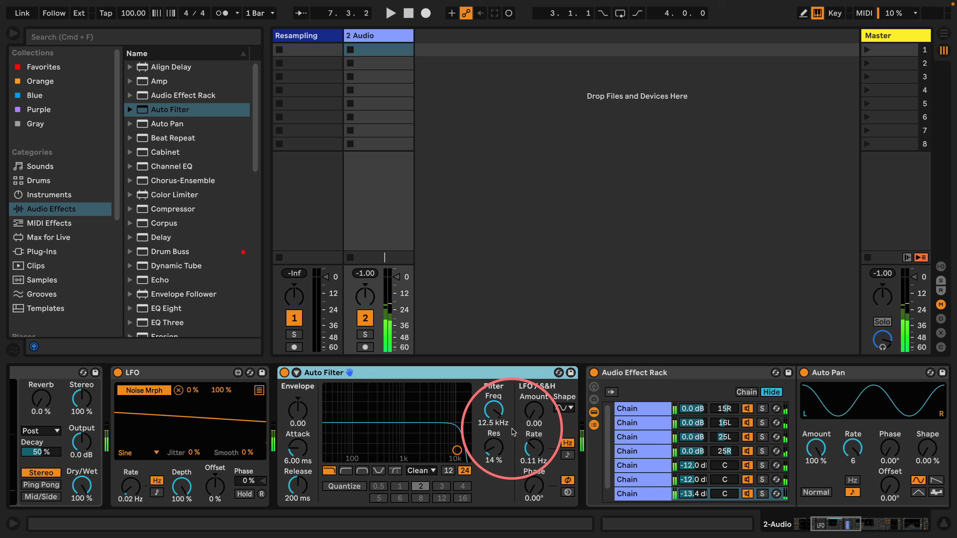
left_click_drag(457, 450, 394, 458)
left_click_drag(528, 406, 528, 362)
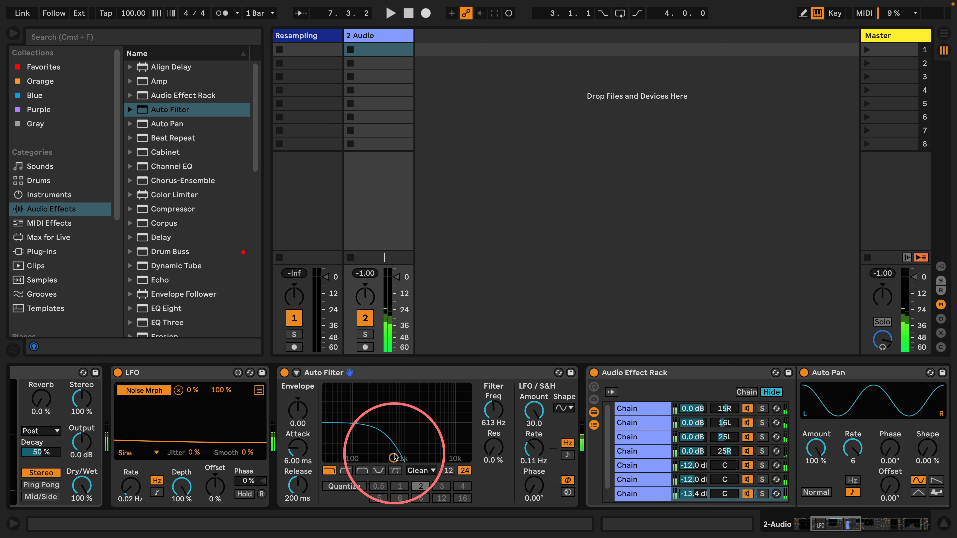
left_click_drag(393, 455, 403, 449)
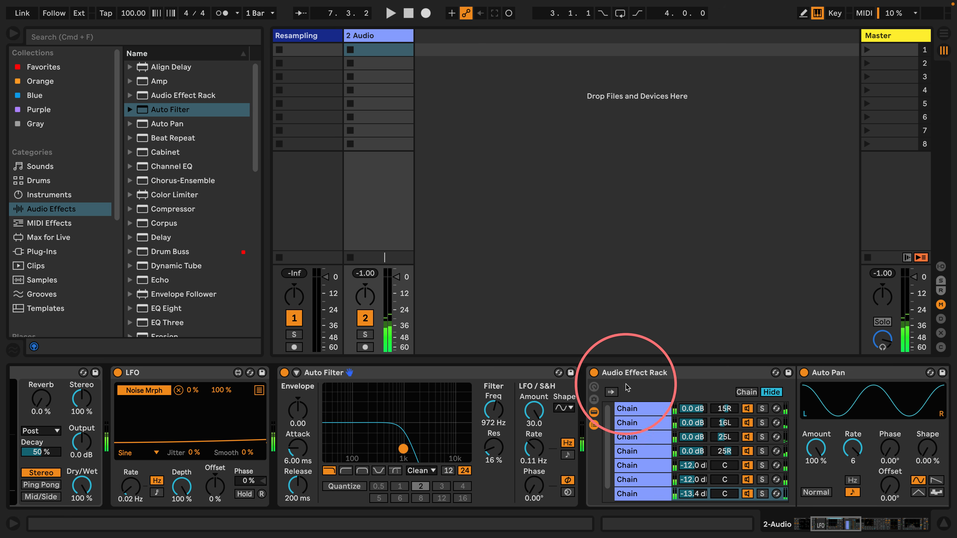
Bypass the Audio Effect Rack to audition the filtered noise alone, and re-enable the rack
left_click(594, 373)
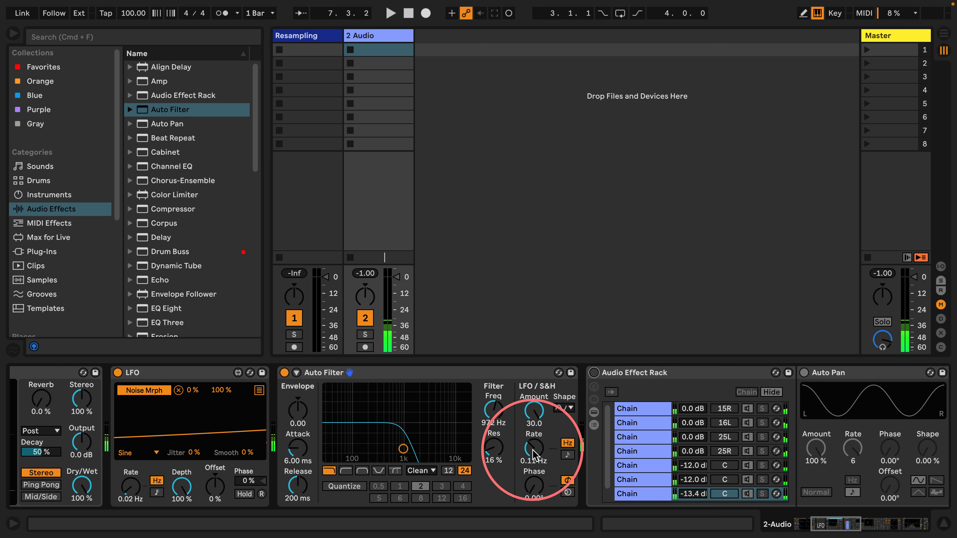
left_click(595, 373)
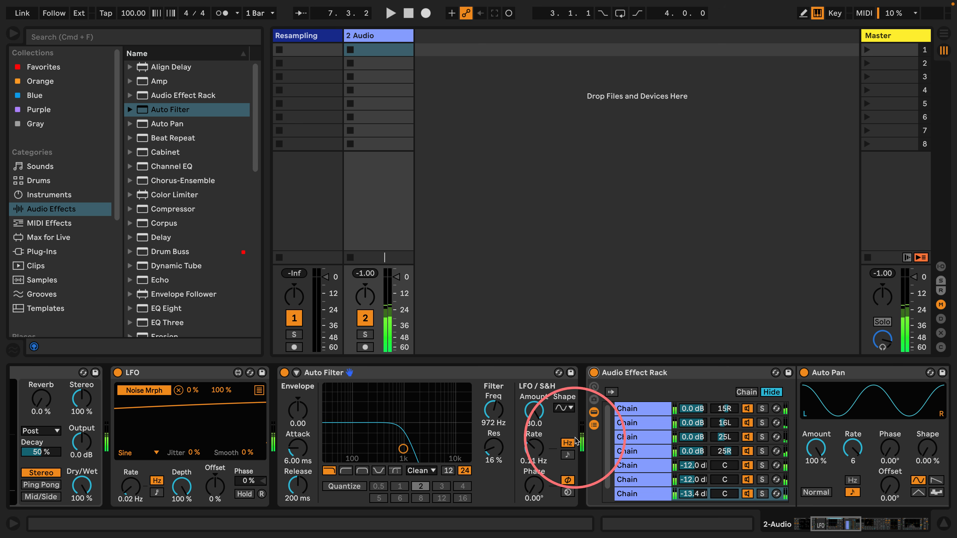
Solo the last chain in the Audio Effect Rack and duplicate it
scroll(720, 430, "down", 1)
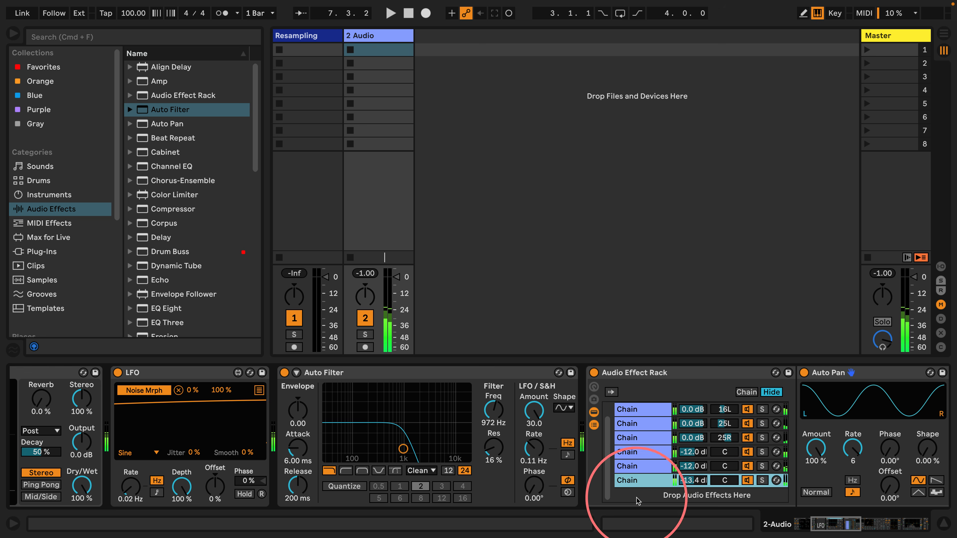
left_click(640, 481)
left_click(625, 373)
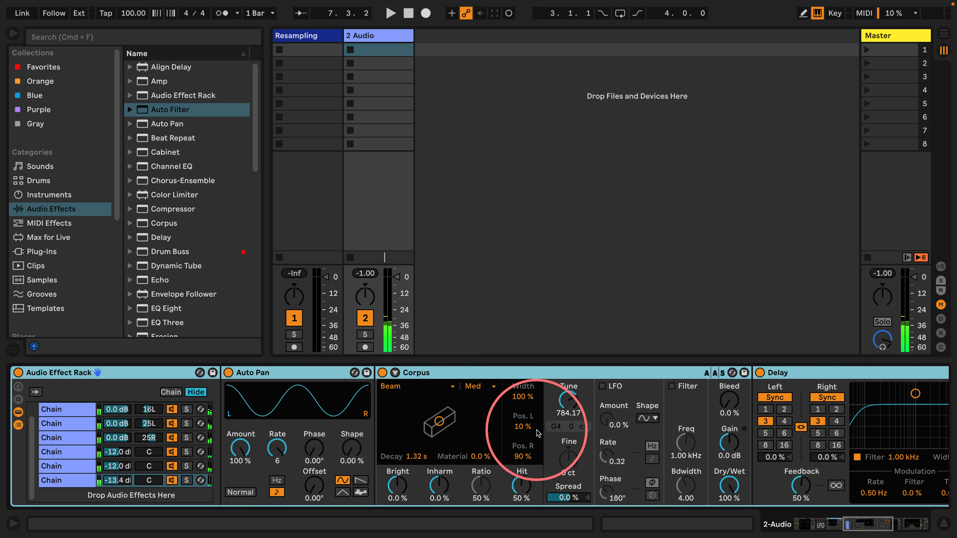
left_click(186, 481)
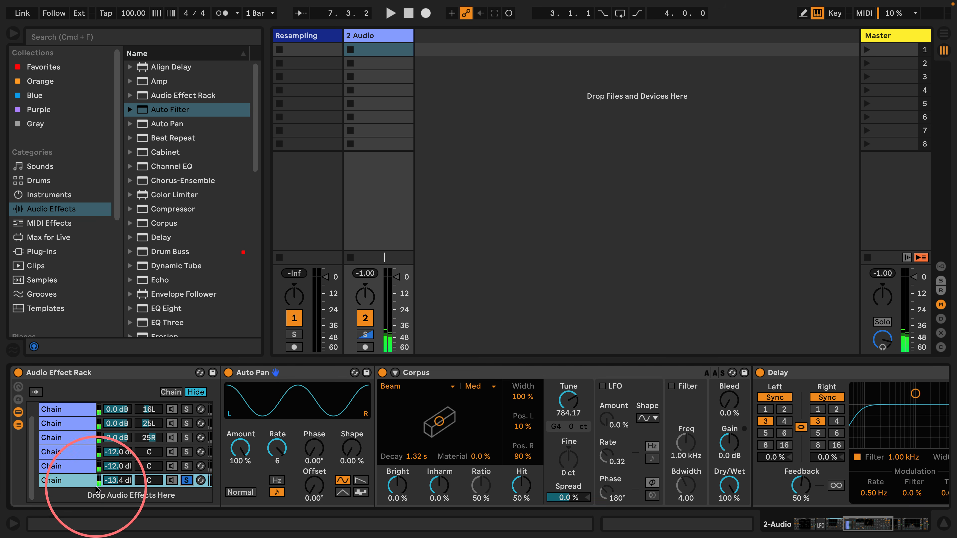
key("super+d")
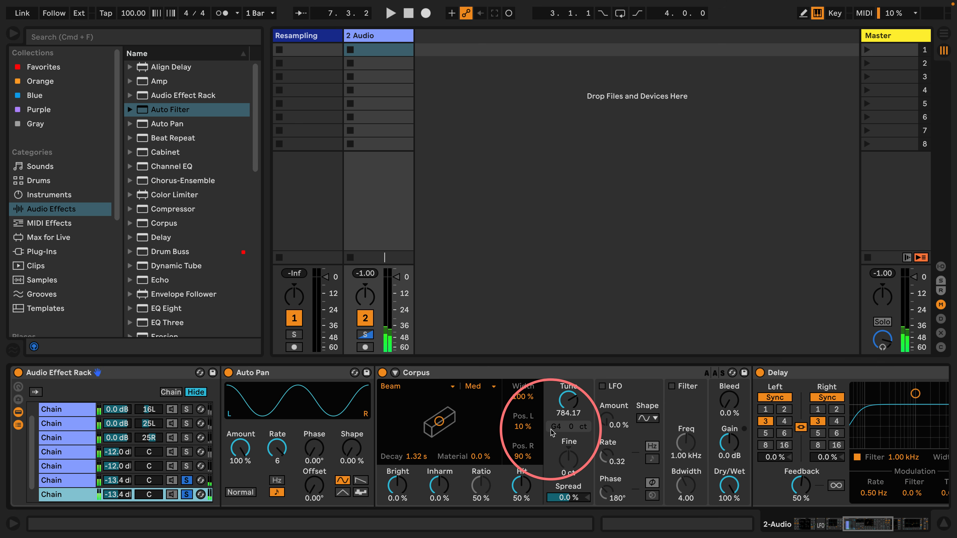
In the duplicated chain, tune the Corpus to D5 and set the Auto Pan rate to 4
left_click(568, 401)
key("Up")
key("Up")
key("Up")
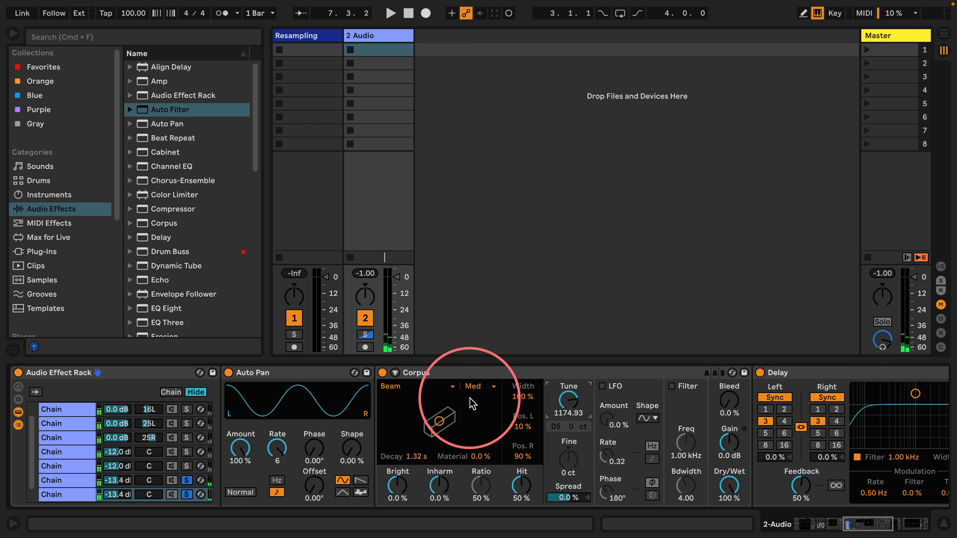
scroll(315, 433, "left", 3)
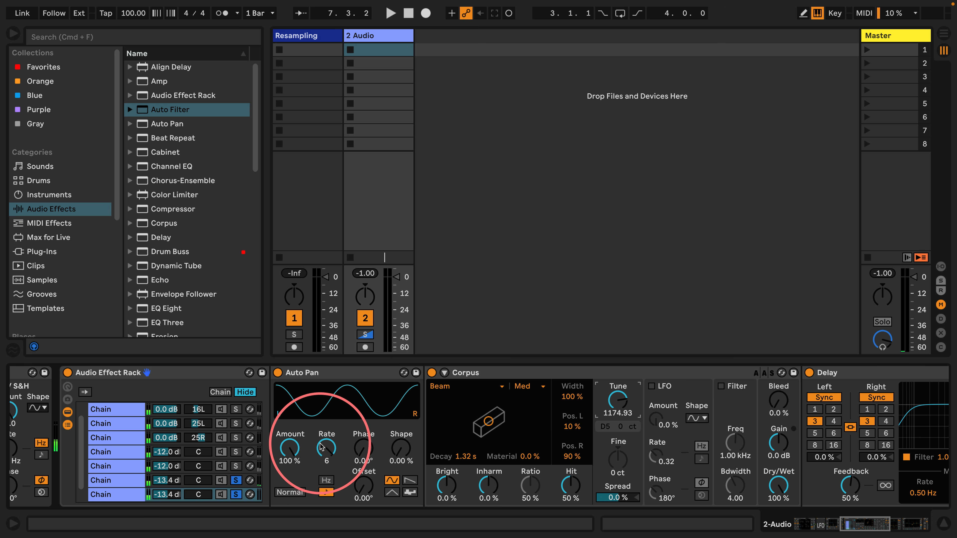
left_click(322, 444)
key("Down")
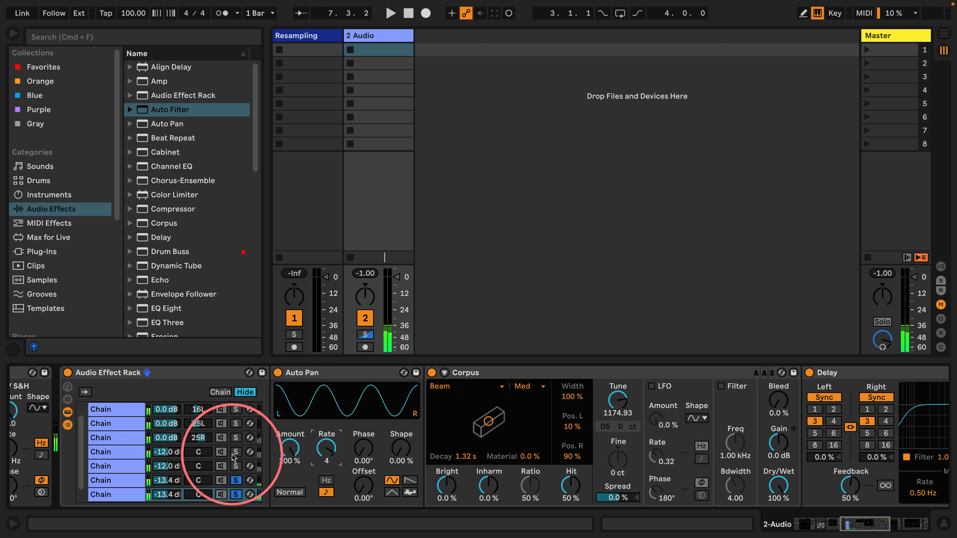
Unsolo the last two chains and pan the original to 30R and its duplicate to 24L
left_click(236, 496)
left_click(189, 485)
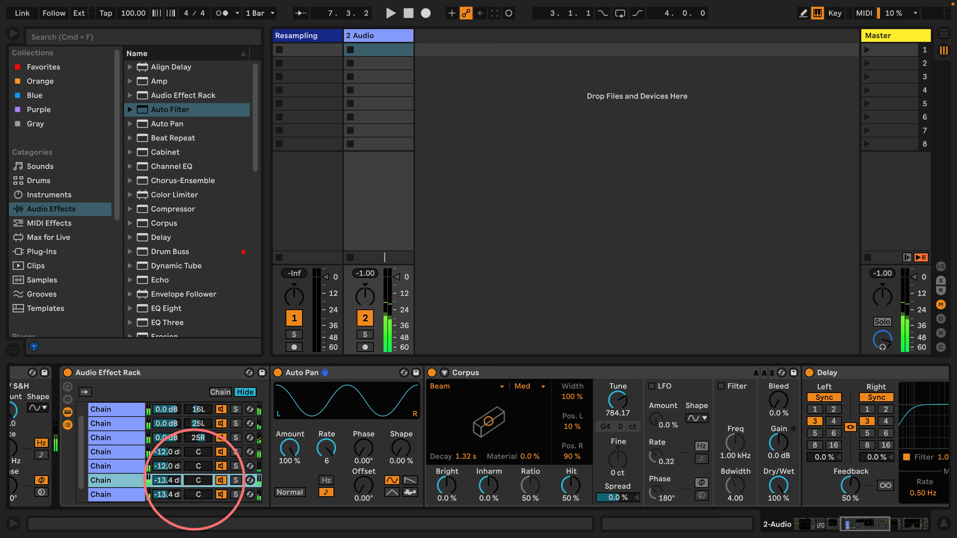
mouse_move(195, 492)
left_mouse_down()
mouse_move(193, 505)
mouse_move(195, 493)
left_mouse_up()
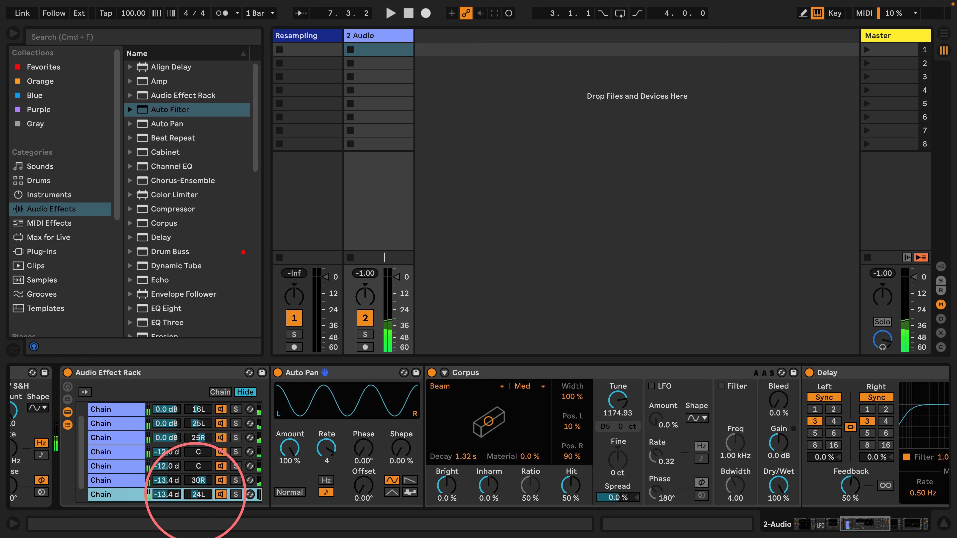
Switch the Auto Filter to high-pass at 159 Hz with 12% resonance, and collapse the device
scroll(240, 446, "left", 5)
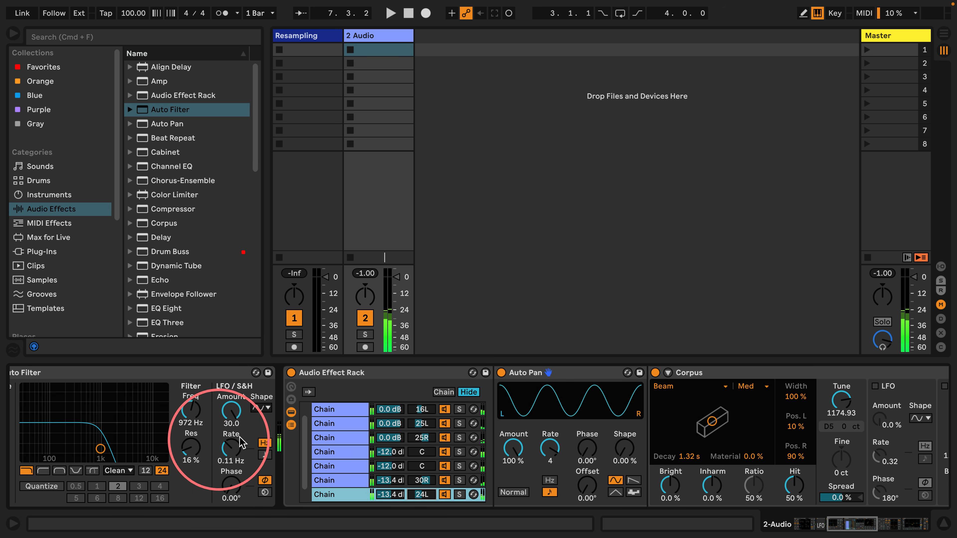
scroll(332, 419, "left", 2)
scroll(341, 439, "left", 2)
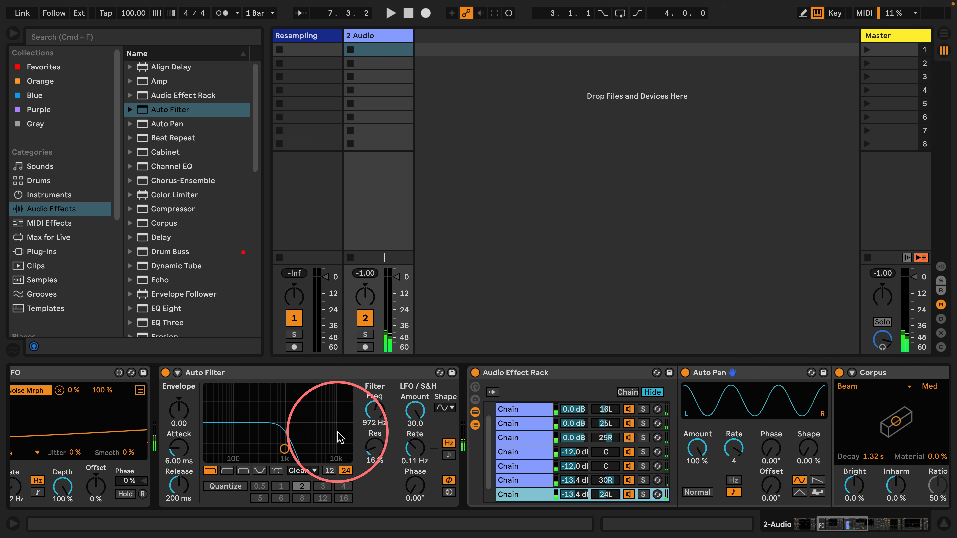
left_click(226, 470)
left_click_drag(292, 452, 249, 450)
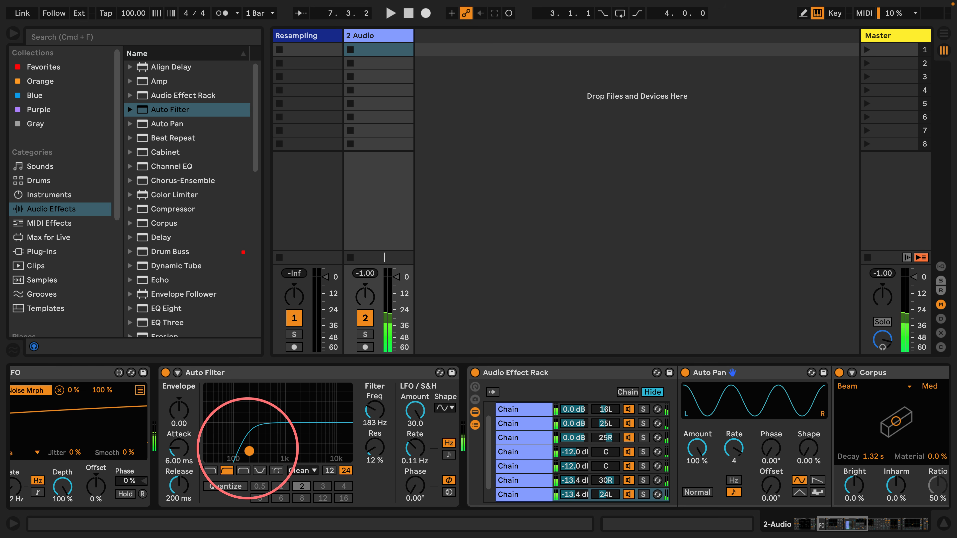
left_click_drag(249, 451, 246, 451)
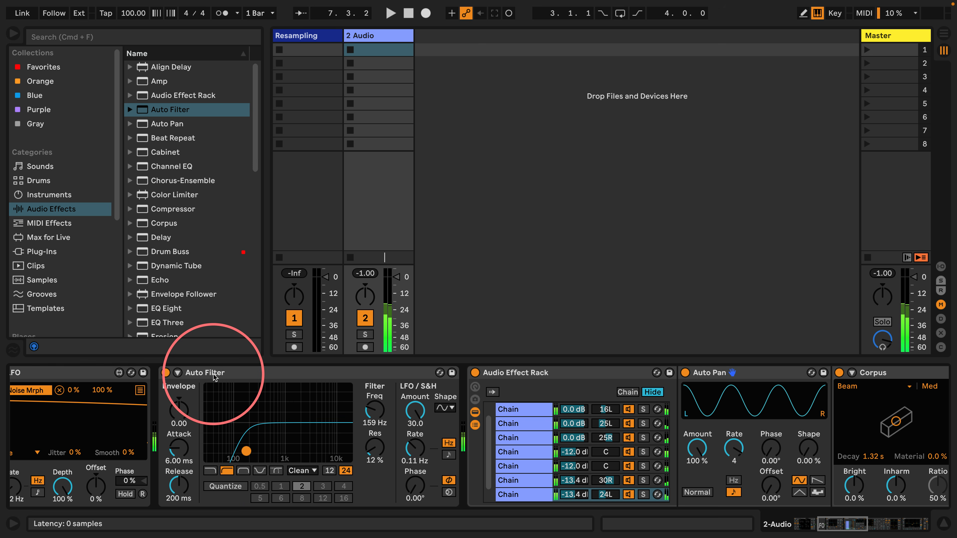
double_click(206, 372)
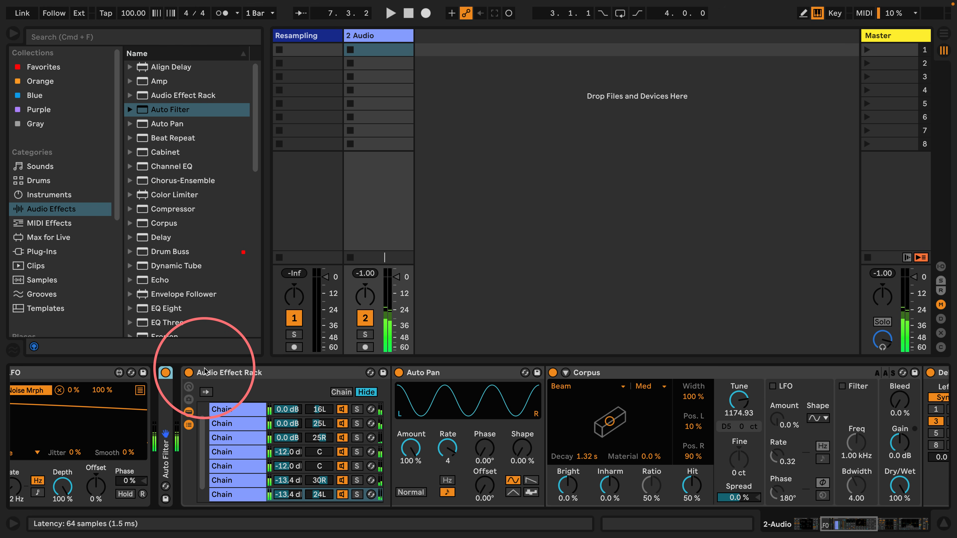
Collapse the Audio Effect Rack and insert the OTT preset of Multiband Dynamics between EQ Eight and Limiter
double_click(250, 372)
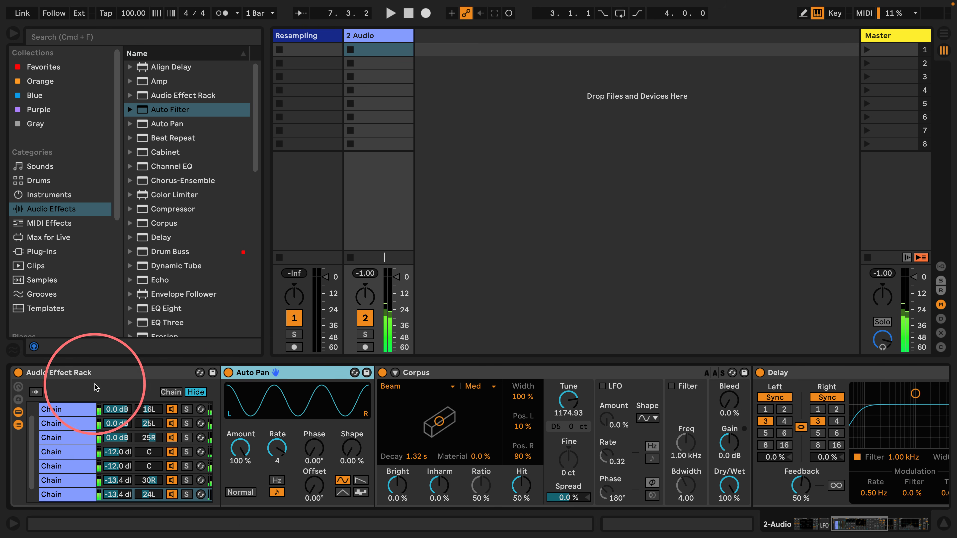
double_click(94, 372)
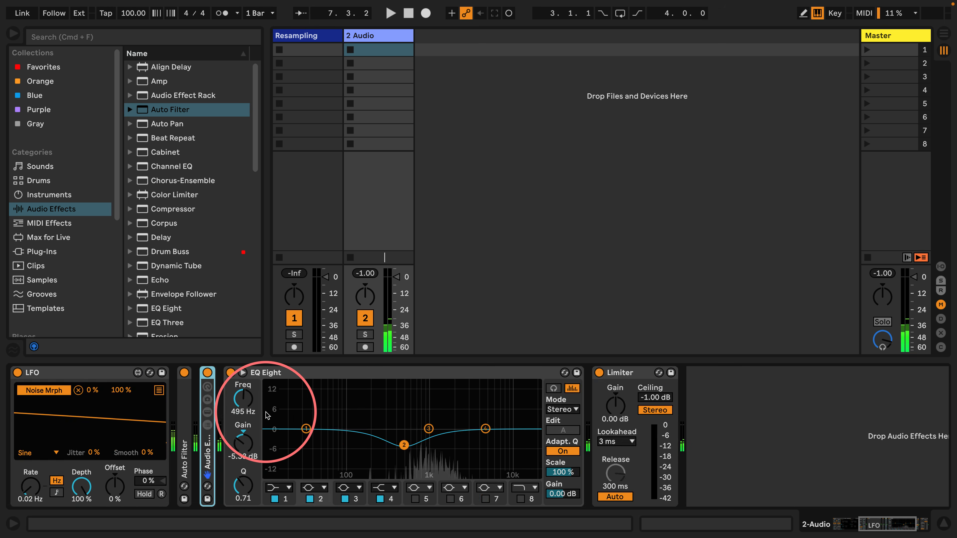
scroll(265, 415, "left", 4)
scroll(158, 200, "down", 5)
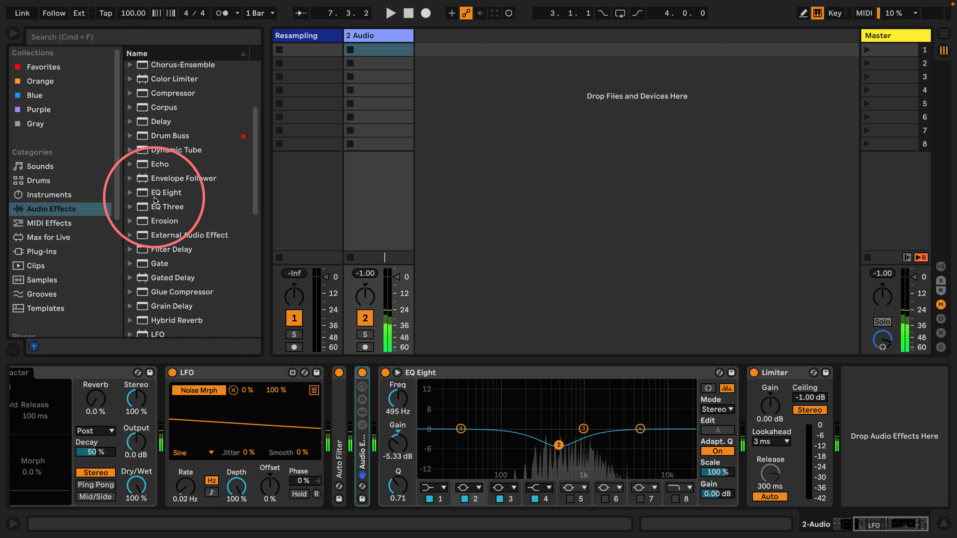
scroll(154, 200, "down", 5)
left_click(165, 243)
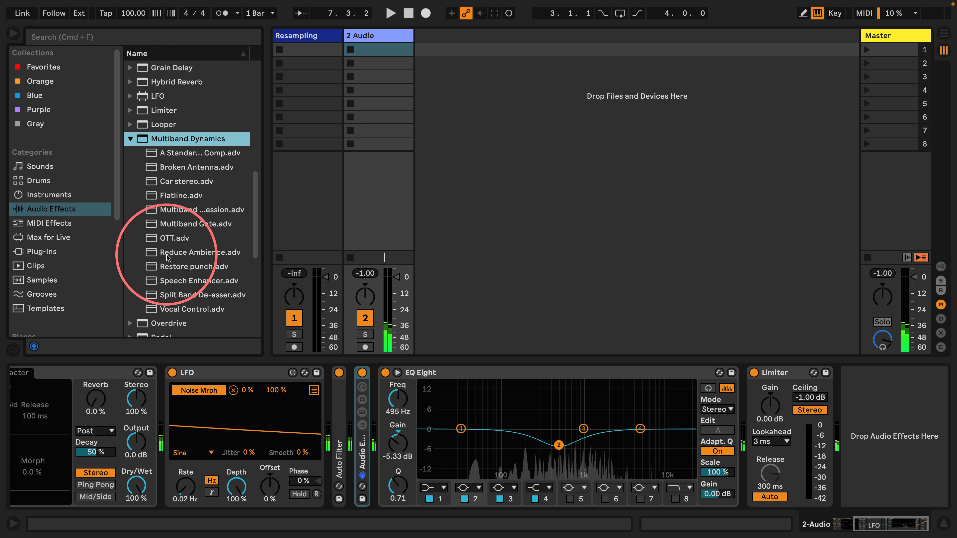
mouse_move(166, 238)
left_mouse_down()
mouse_move(741, 384)
mouse_move(741, 411)
left_mouse_up()
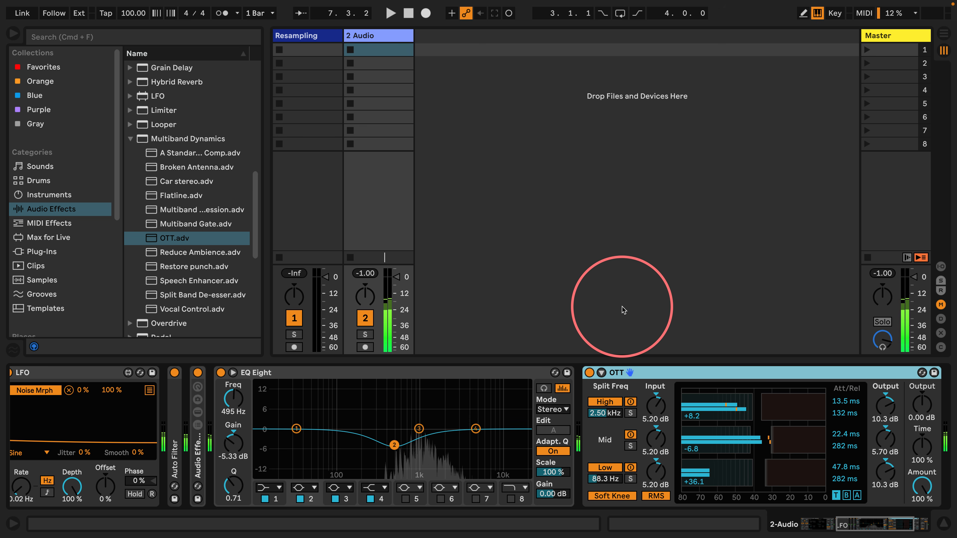
left_click(883, 524)
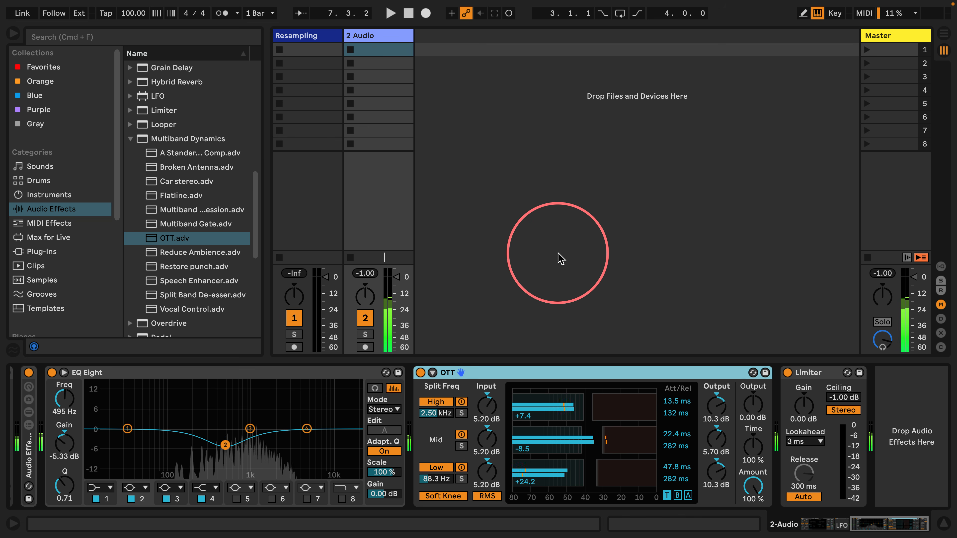
Insert a Hybrid Reverb between EQ Eight and OTT and set its algorithm to Shimmer
left_click(130, 138)
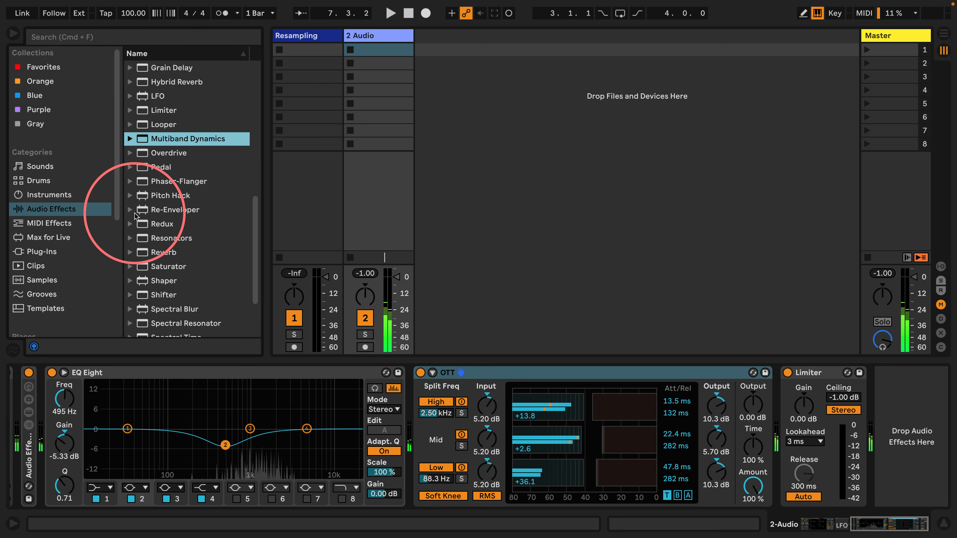
scroll(136, 218, "up", 3)
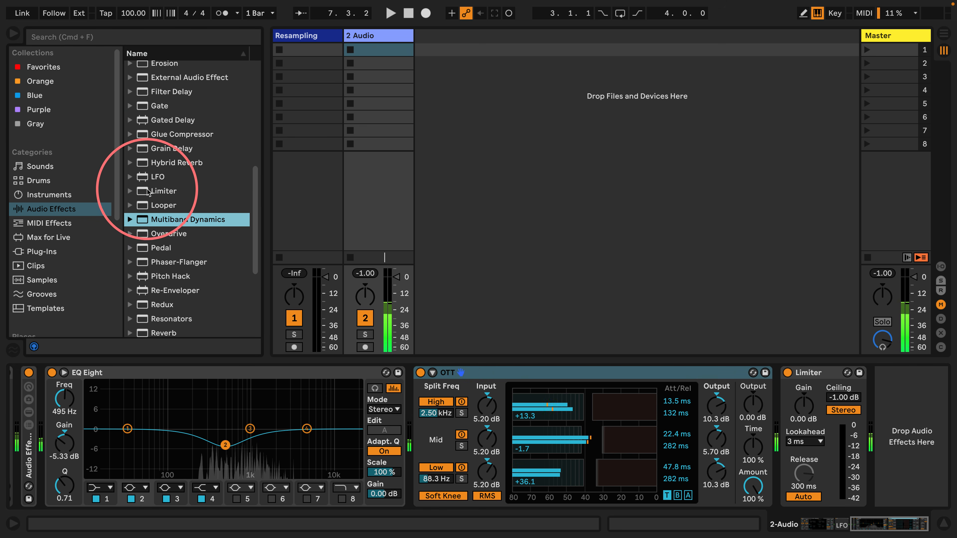
left_click_drag(143, 163, 384, 417)
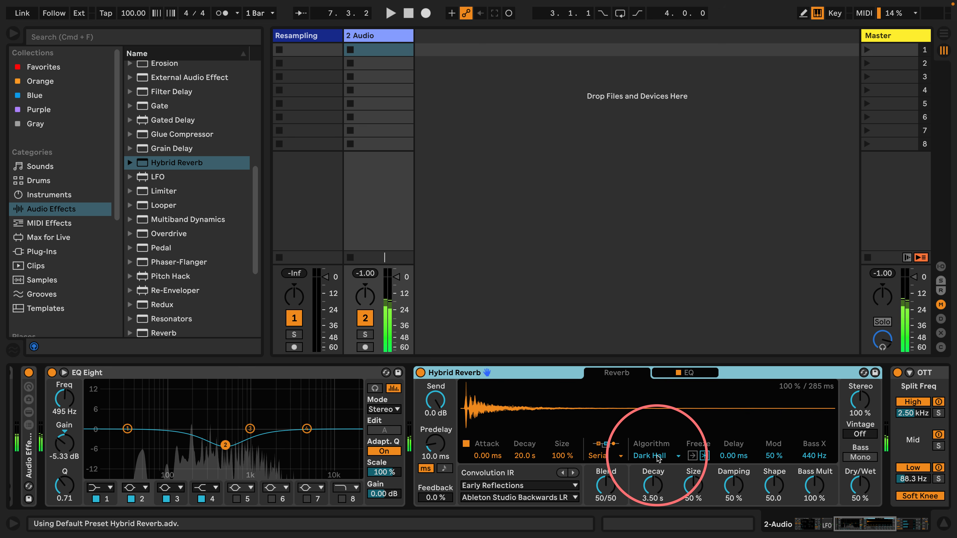
left_click(649, 456)
left_click(650, 482)
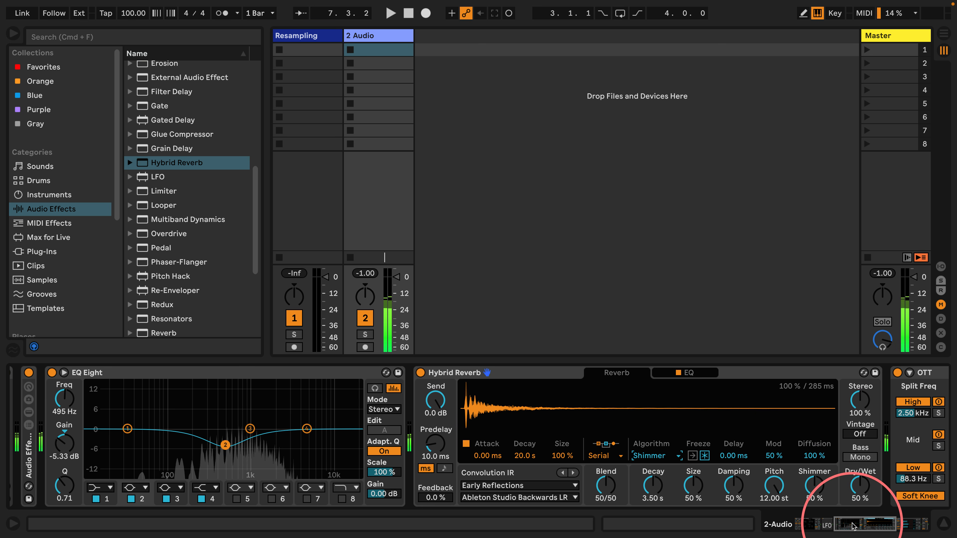
Insert a Dynamic Tube between Hybrid Reverb and OTT
left_click(861, 525)
left_click_drag(861, 525, 882, 527)
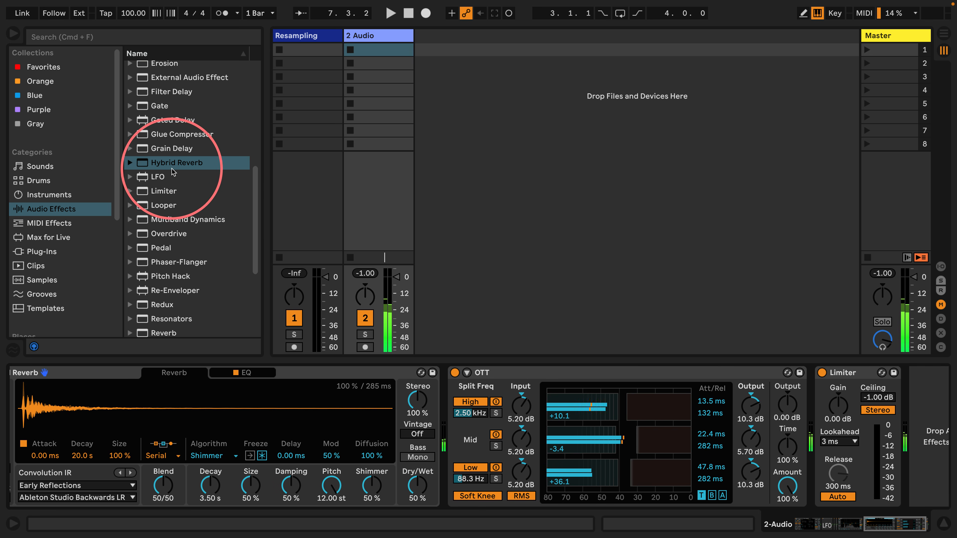
scroll(173, 172, "up", 3)
scroll(172, 172, "up", 3)
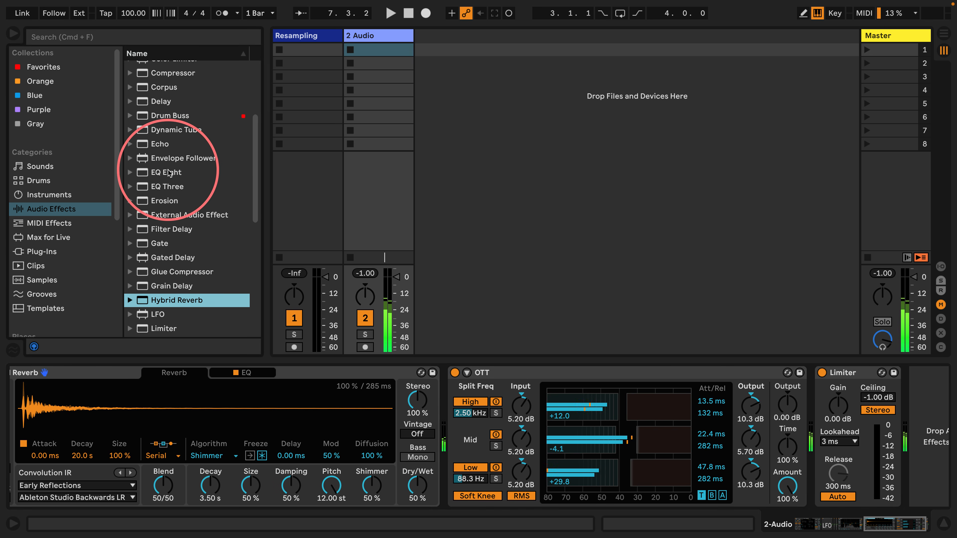
left_click_drag(143, 131, 444, 408)
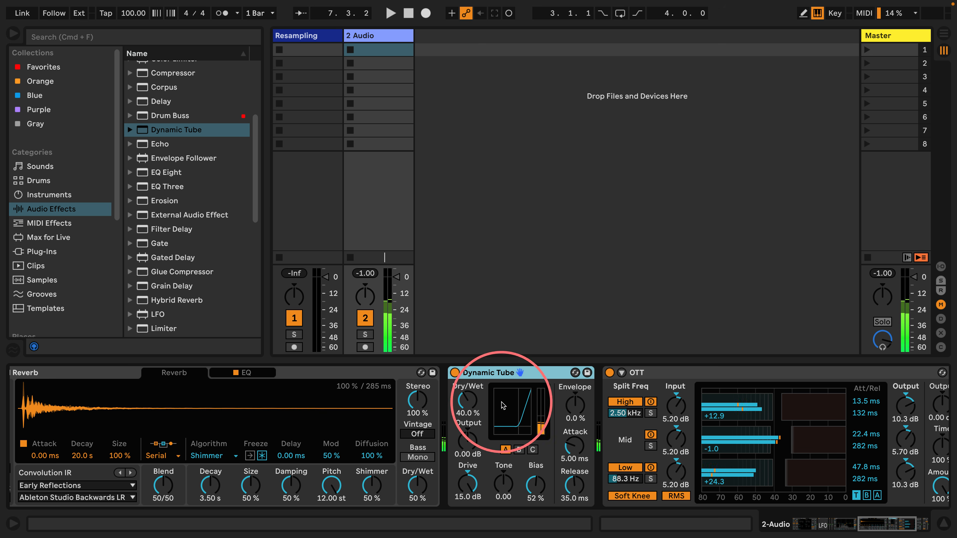
Set the Dynamic Tube's bias to 54% and its dry/wet to 50%
left_click(465, 400)
type("50")
key("Return")
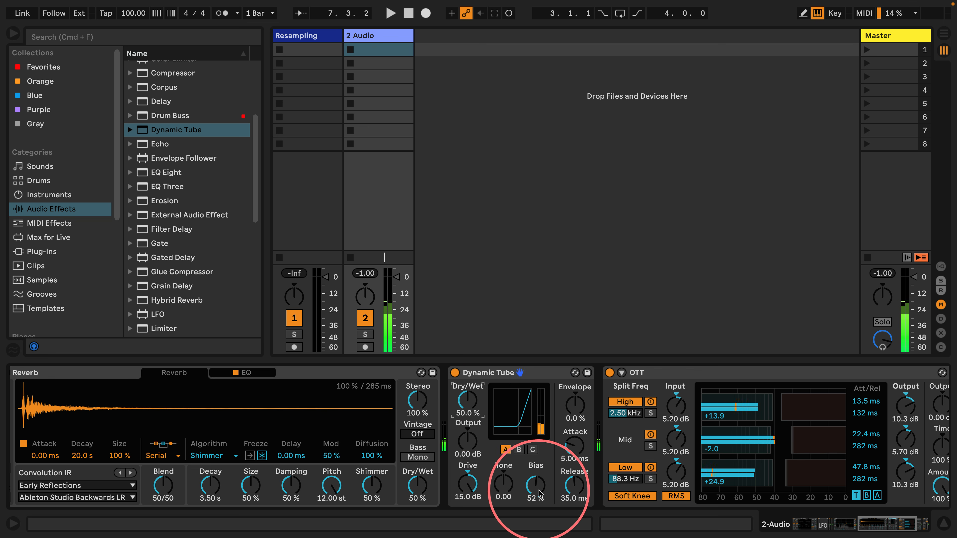
left_click_drag(536, 484, 538, 495)
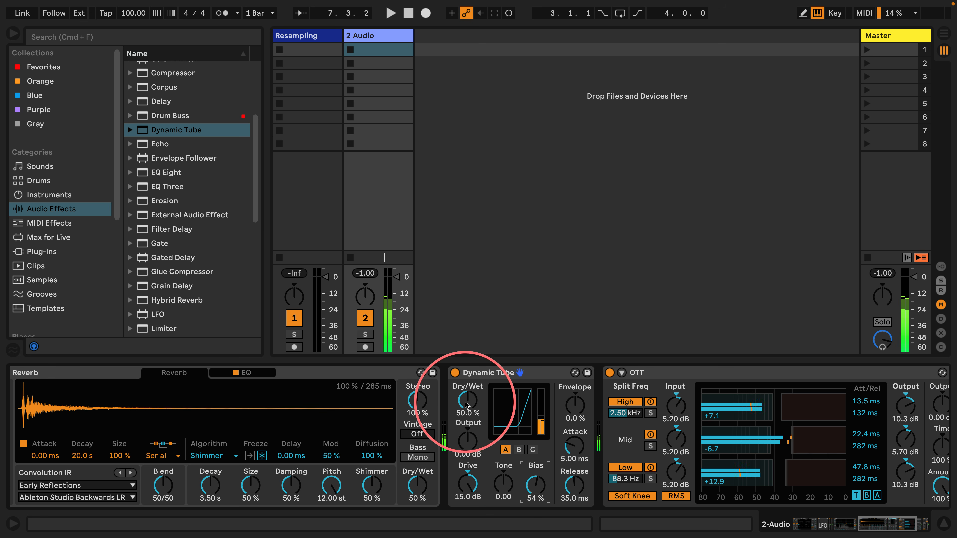
mouse_move(468, 404)
left_mouse_down()
mouse_move(468, 396)
mouse_move(468, 404)
left_mouse_up()
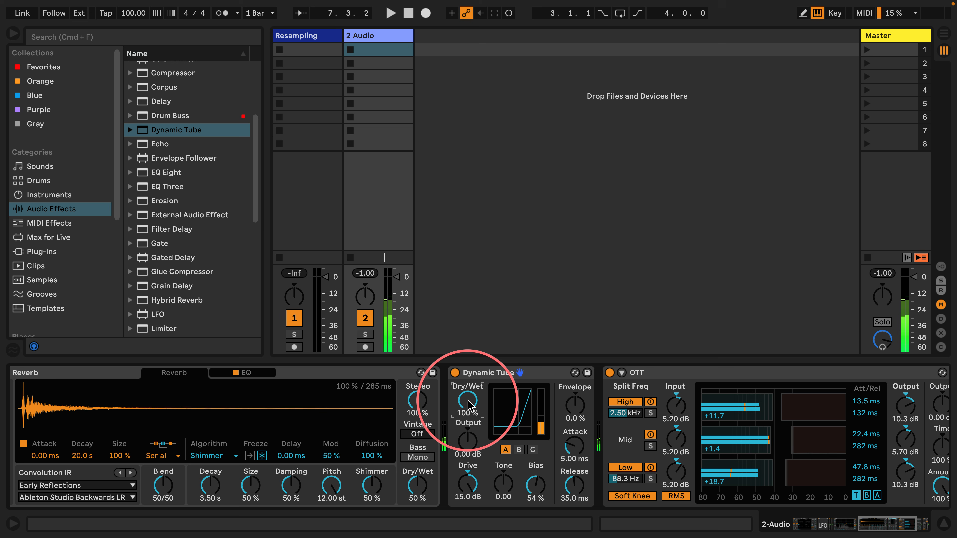
left_click_drag(468, 401, 468, 402)
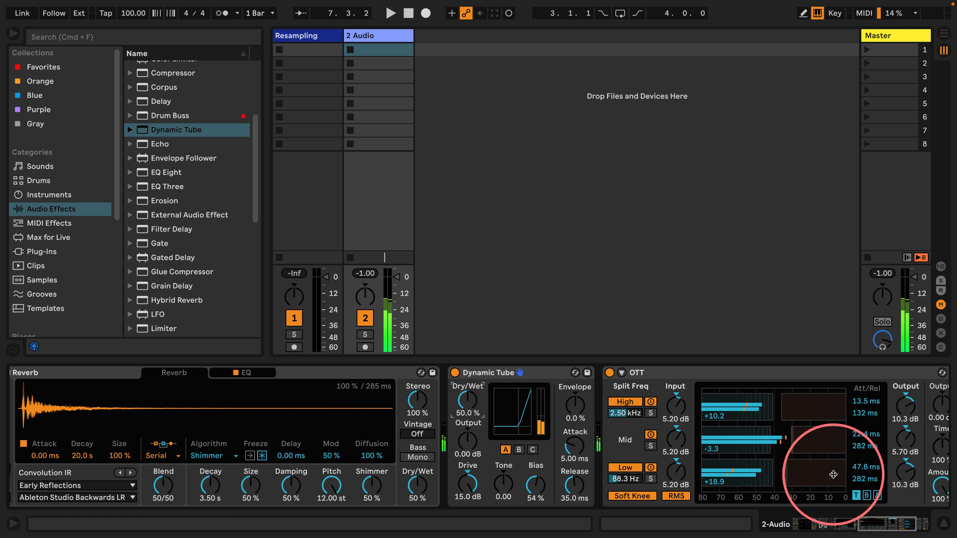
Expand the Audio Effect Rack and solo its last chain, panned 24L
left_click_drag(867, 523, 805, 521)
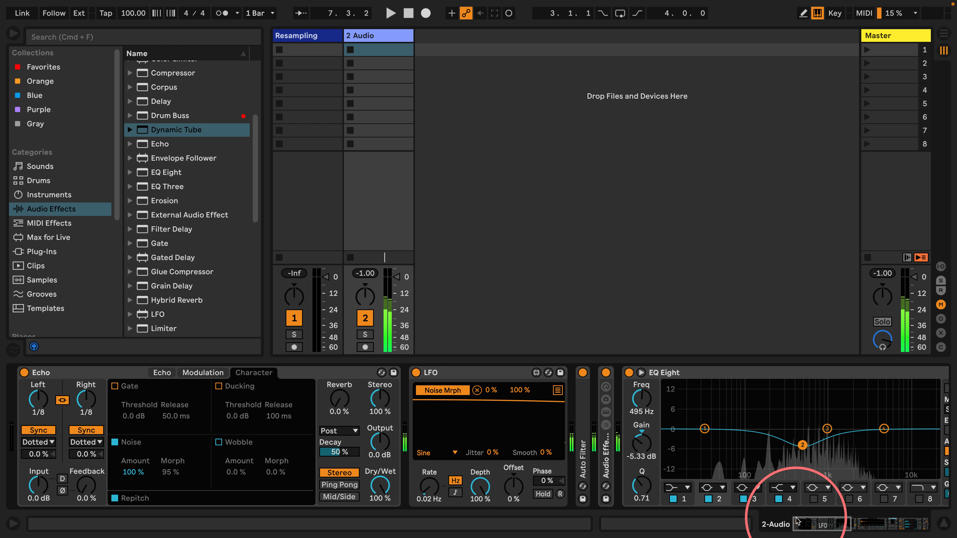
double_click(604, 450)
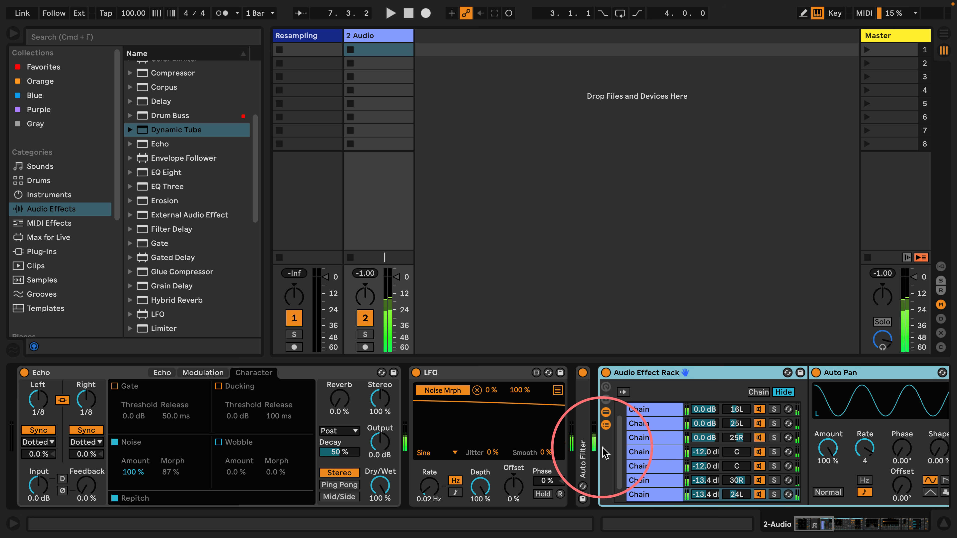
scroll(656, 421, "right", 10)
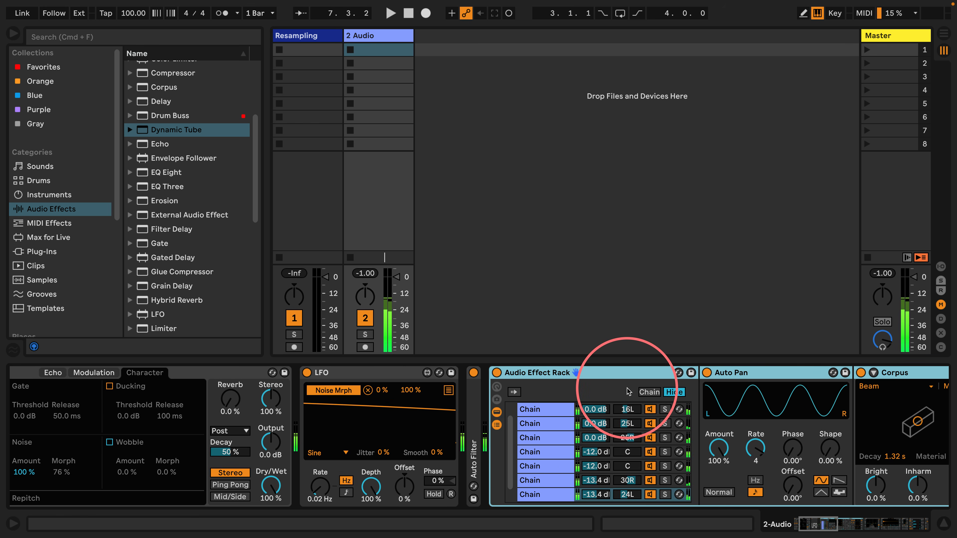
scroll(629, 394, "right", 3)
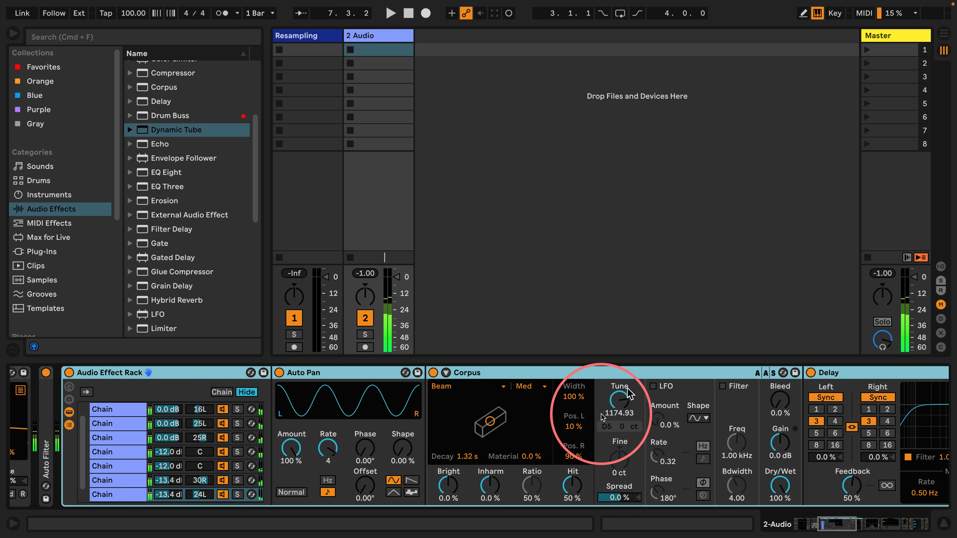
left_click(156, 453)
left_click(238, 481)
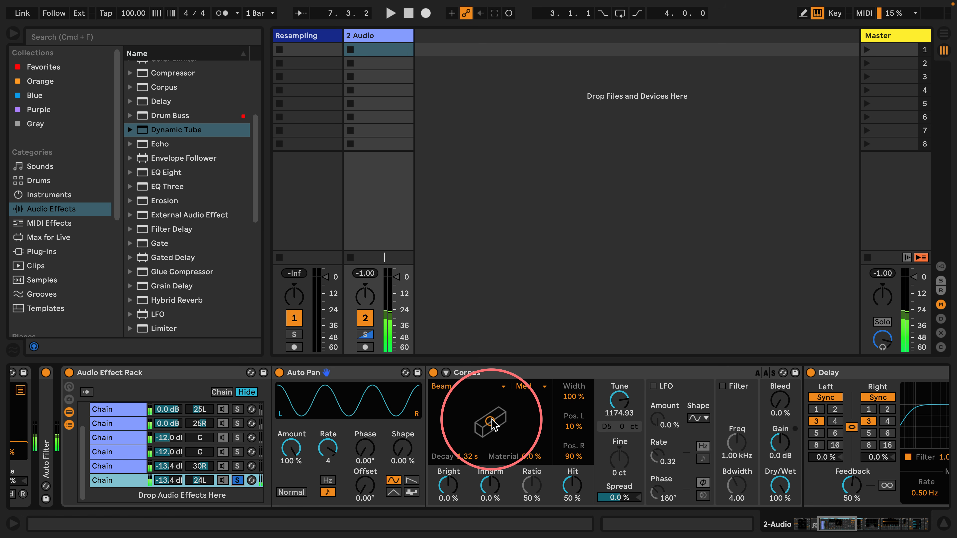
Shorten the soloed chain's Corpus decay to 424 ms and enable its filter at 203 Hz with a bandwidth of 3.27
left_click_drag(477, 420, 471, 420)
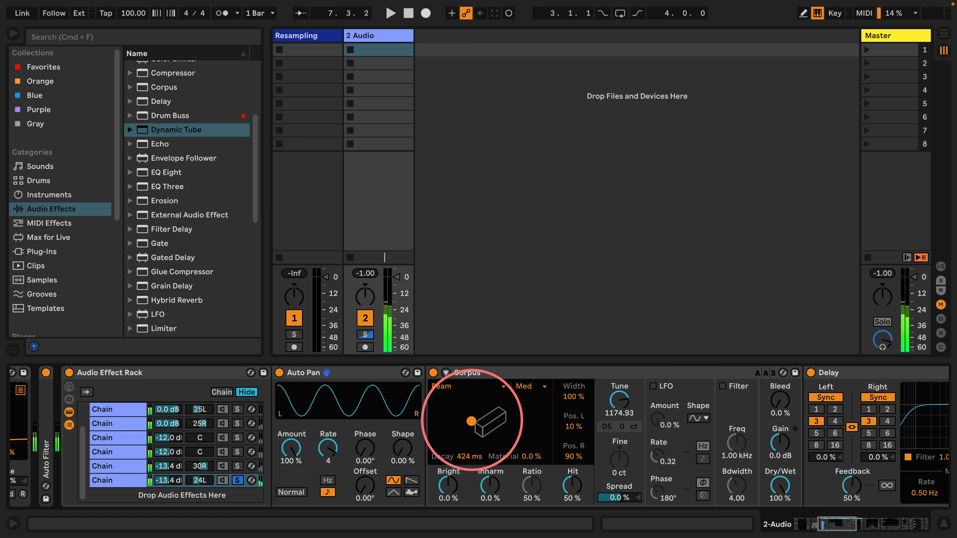
left_click(722, 386)
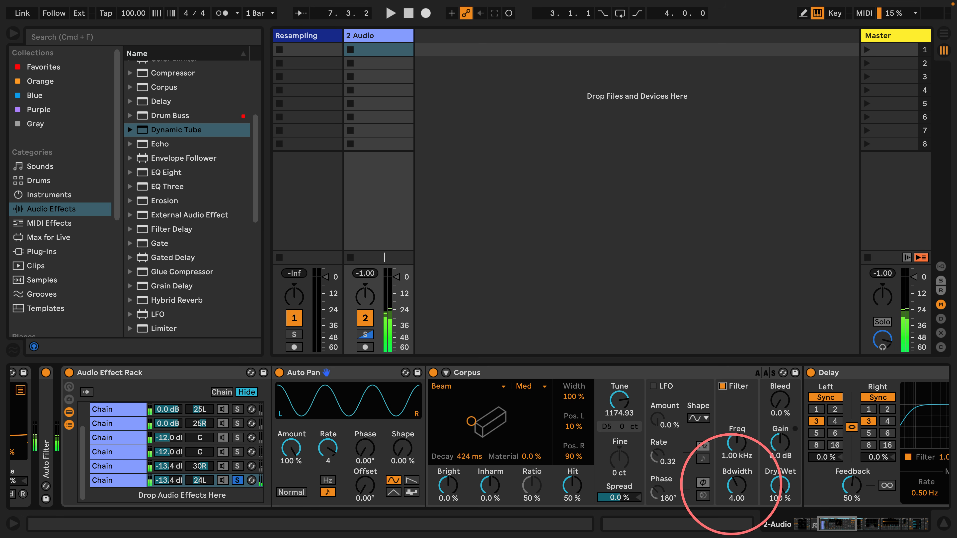
left_click_drag(733, 480, 732, 489)
left_click_drag(740, 438, 739, 439)
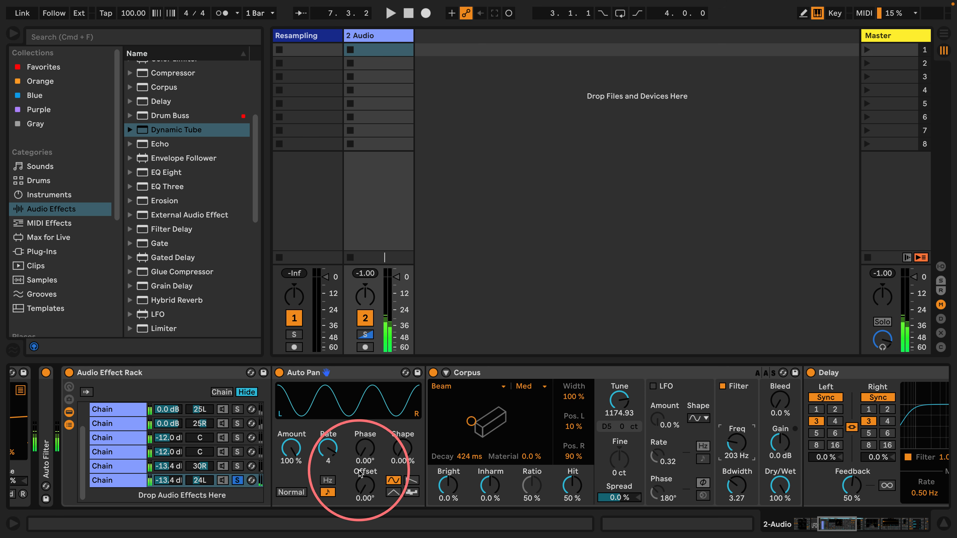
Solo the 30R chain, set its Corpus decay to 639 ms, and enable the filter at 223 Hz with a bandwidth of 2.59
left_click(237, 466)
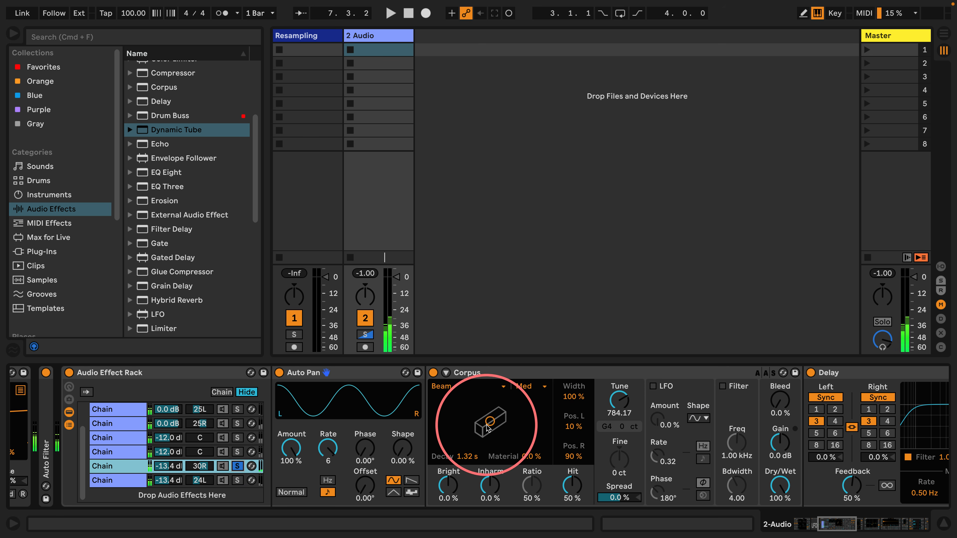
left_click_drag(487, 420, 475, 419)
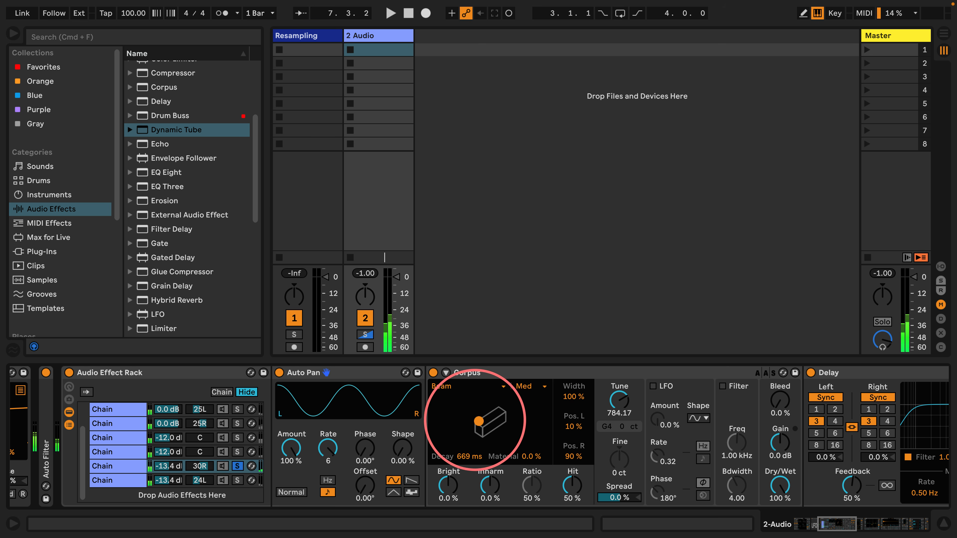
left_click(723, 386)
left_click_drag(736, 486, 737, 491)
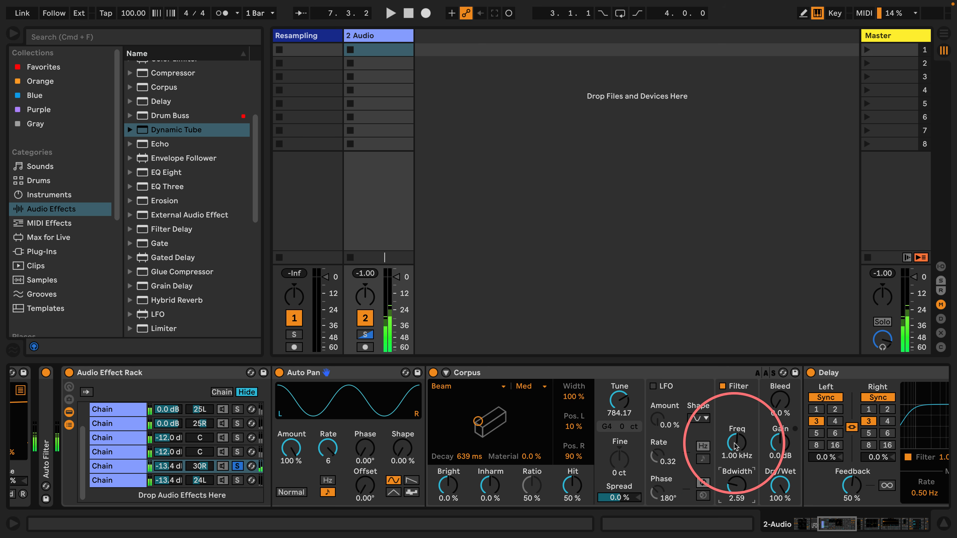
left_click_drag(737, 439, 735, 442)
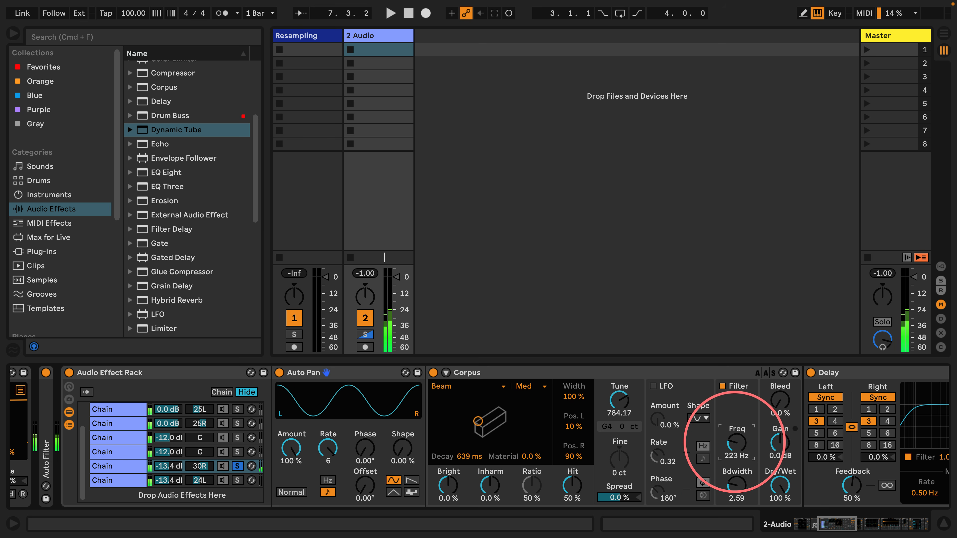
Solo the centred chain with the Pipe Corpus and add a Pedal after that Corpus
left_click(237, 452)
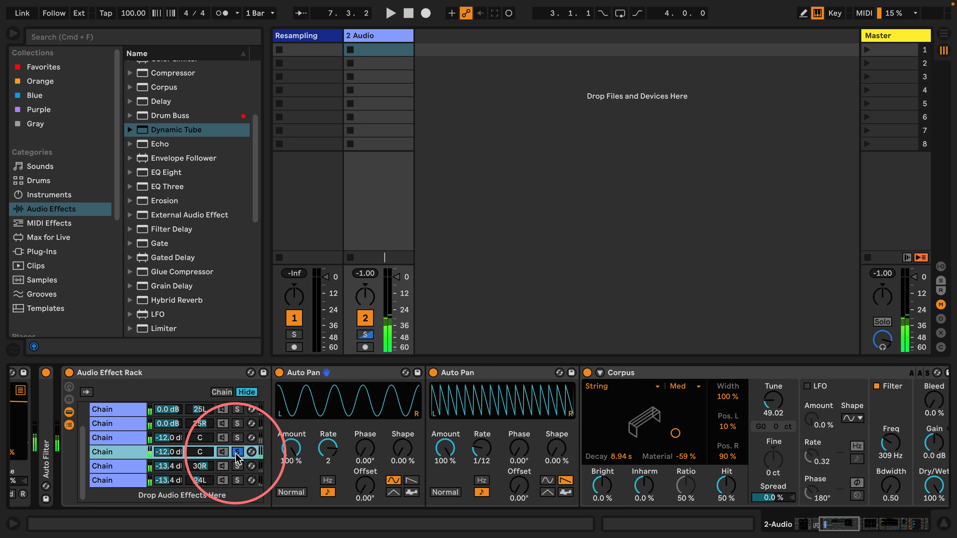
left_click(236, 439)
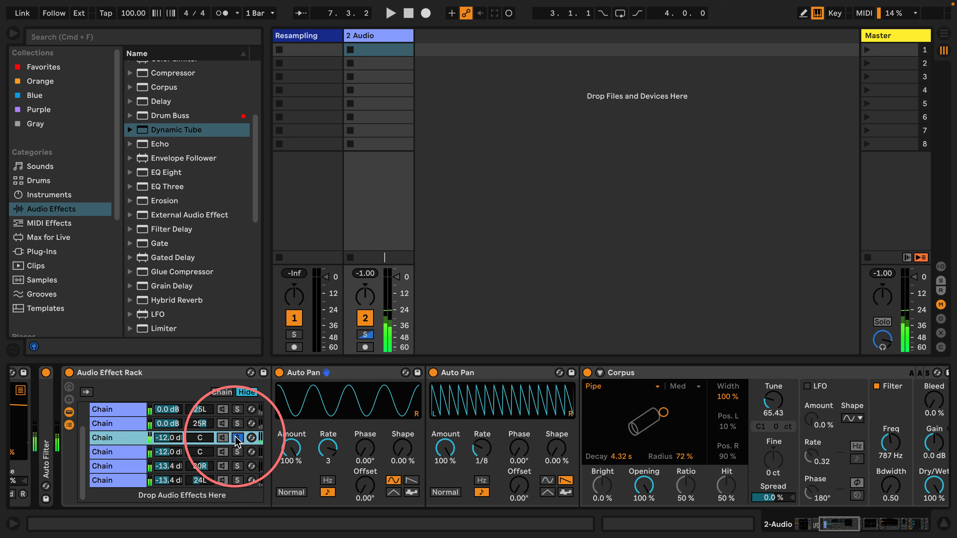
scroll(467, 418, "right", 5)
scroll(475, 422, "right", 2)
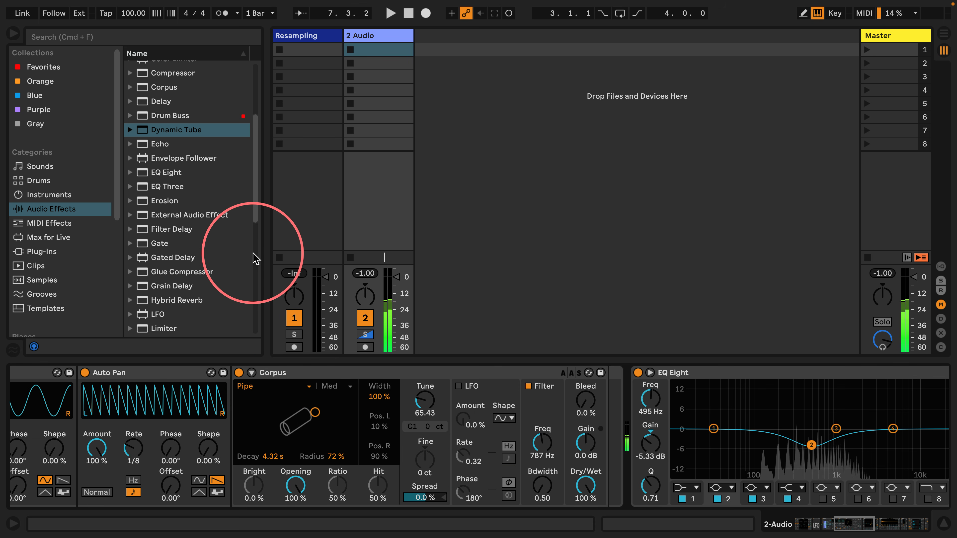
scroll(168, 191, "down", 5)
scroll(168, 190, "down", 3)
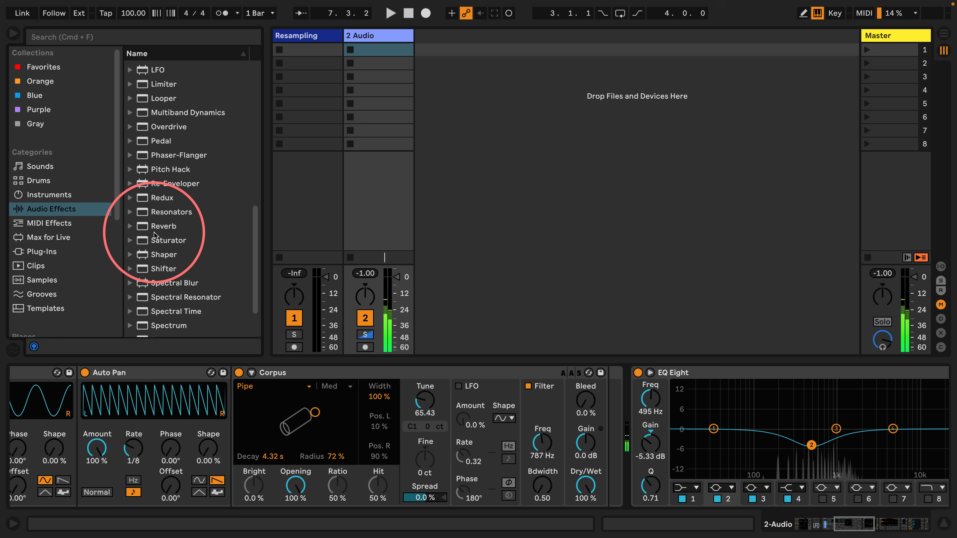
left_click_drag(144, 146, 604, 421)
Enable Sub on the Pedal and raise its bass to 100%
left_click(618, 499)
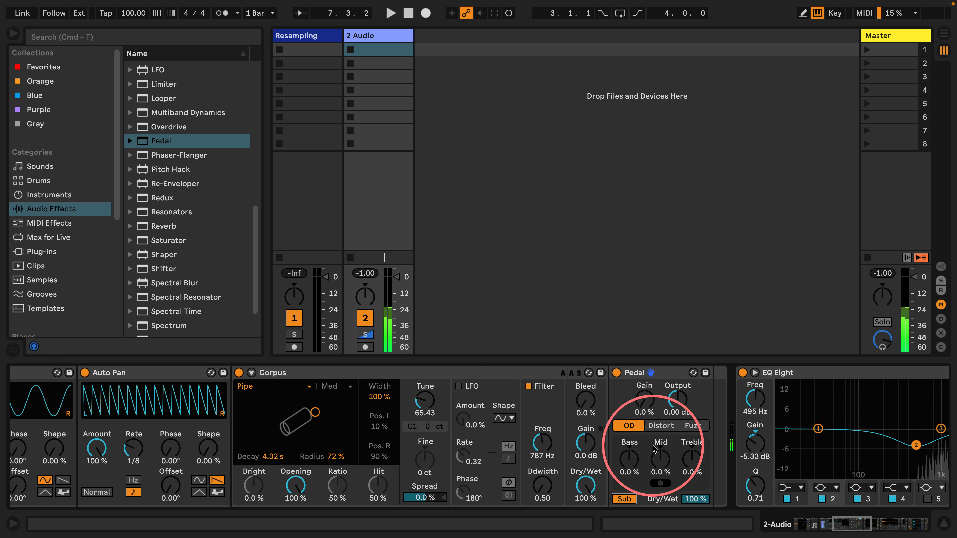
left_click_drag(630, 458, 627, 445)
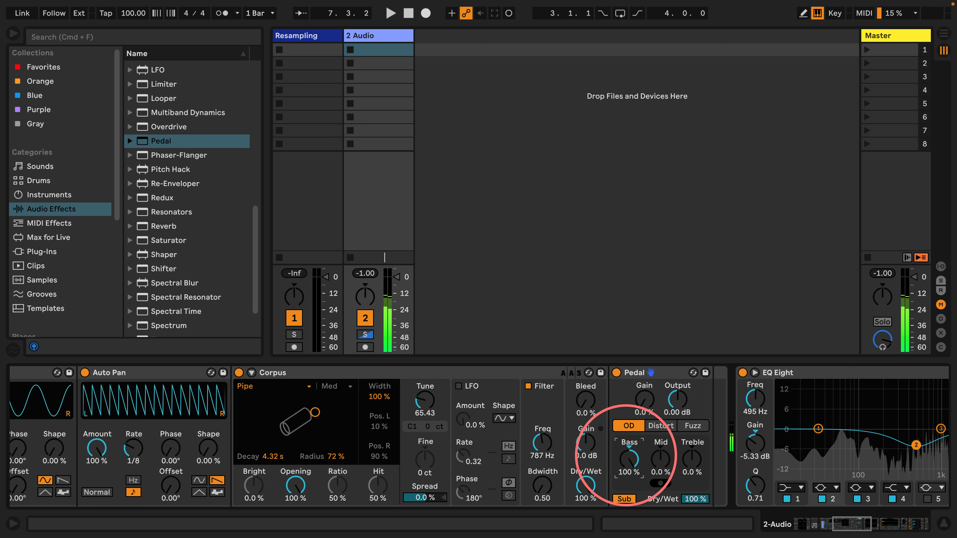
Switch the solo to the centred chain holding the String Corpus
scroll(569, 415, "left", 6)
scroll(566, 447, "left", 3)
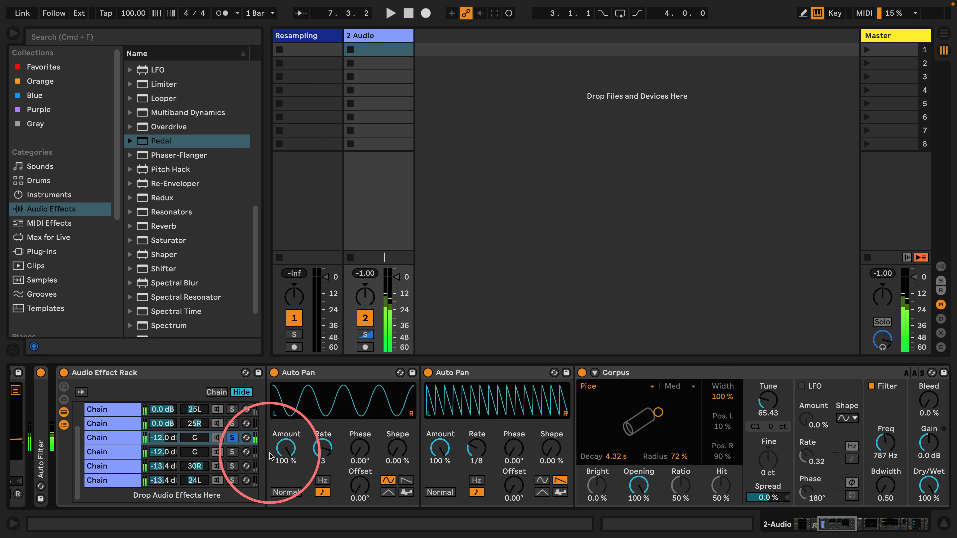
left_click(108, 452)
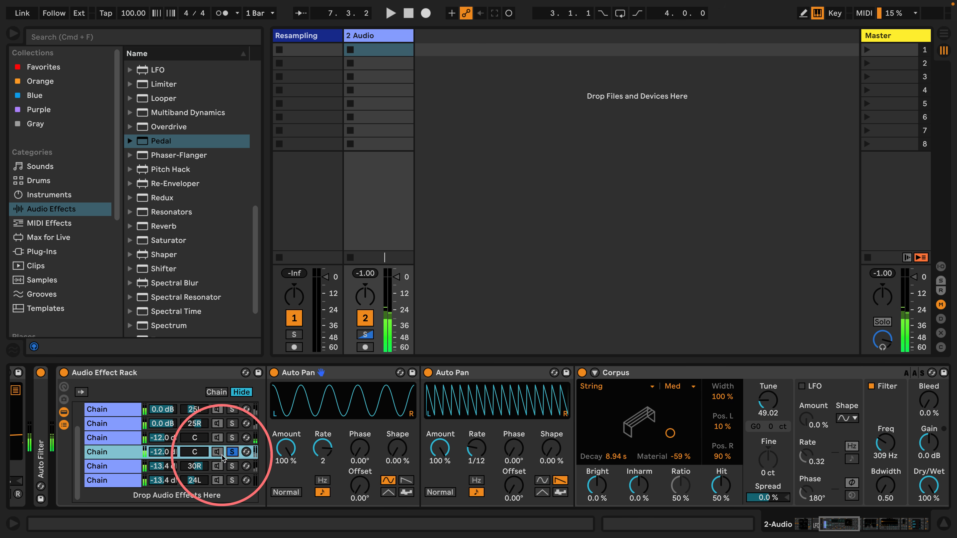
Add a Pedal after the String Corpus, with Sub enabled and bass raised to 100%
scroll(397, 438, "right", 6)
scroll(399, 437, "right", 1)
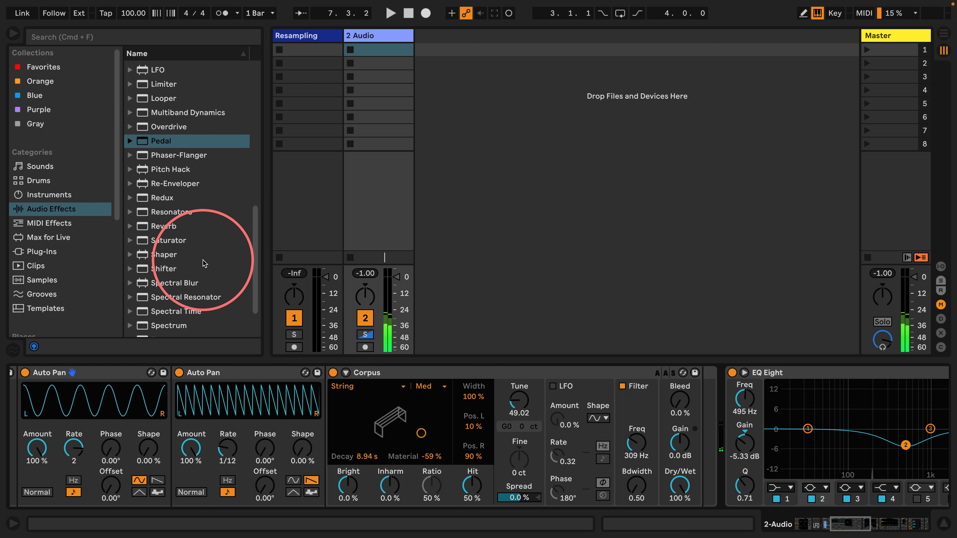
left_click_drag(158, 140, 700, 384)
left_click(719, 498)
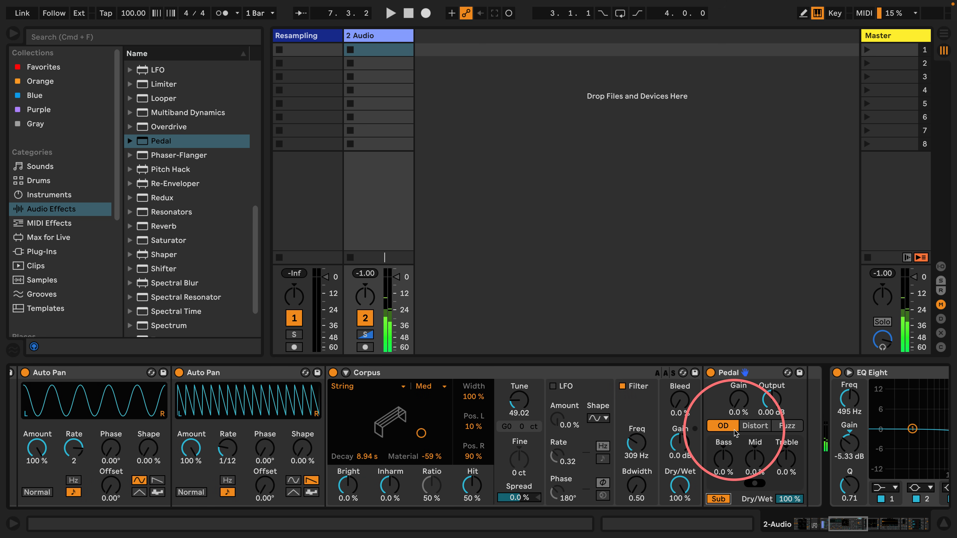
left_click_drag(722, 460, 722, 422)
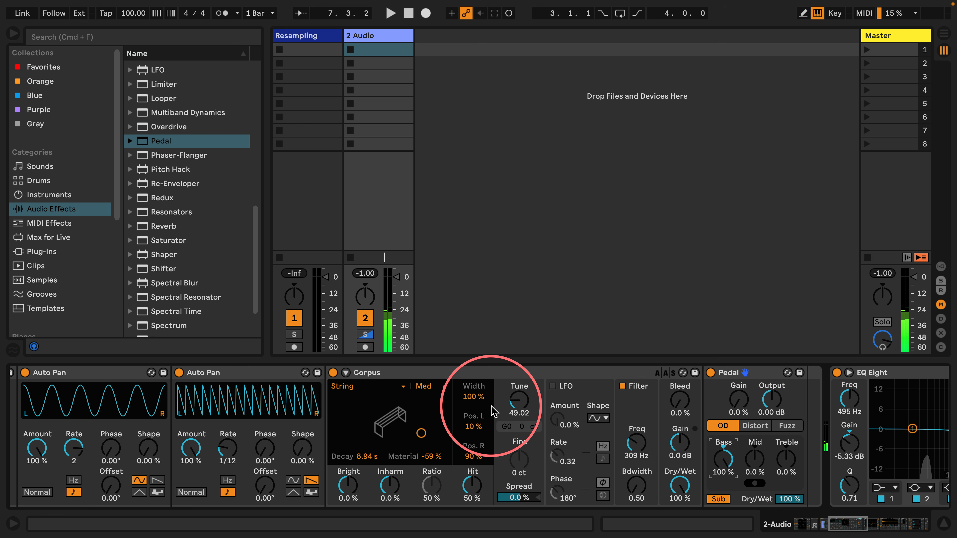
Insert a Chorus-Ensemble between Hybrid Reverb and Dynamic Tube, set to Vibrato mode with a 25% amount
scroll(588, 400, "right", 15)
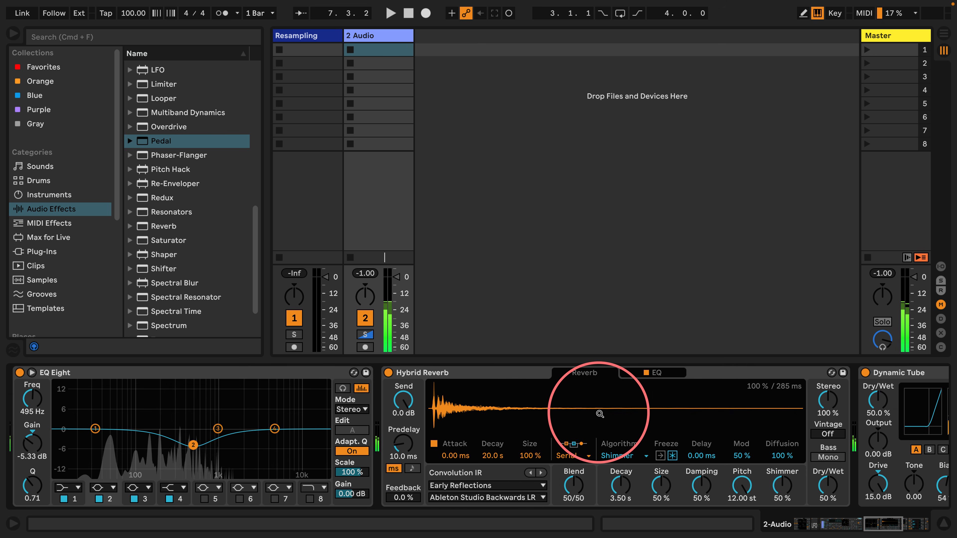
scroll(600, 414, "right", 8)
scroll(600, 414, "left", 12)
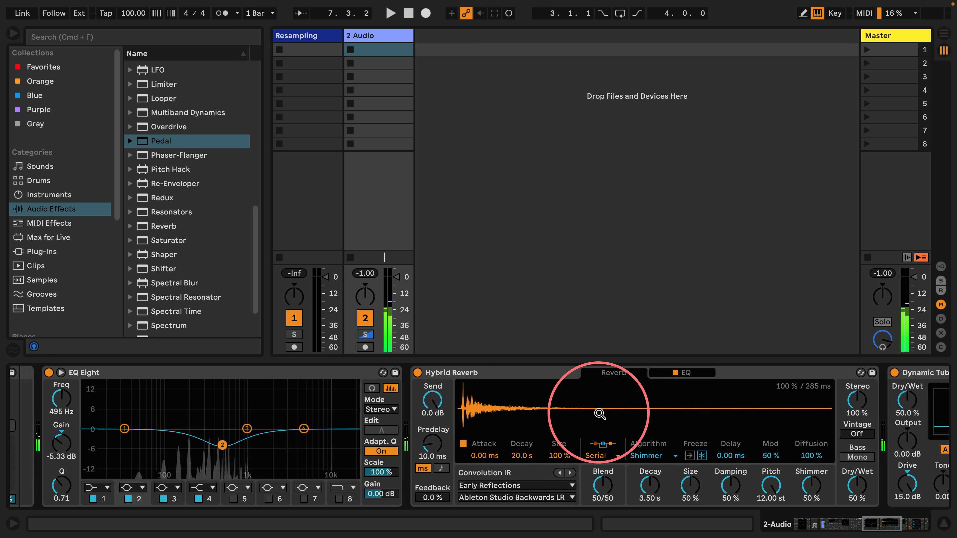
scroll(600, 414, "right", 7)
scroll(599, 414, "right", 8)
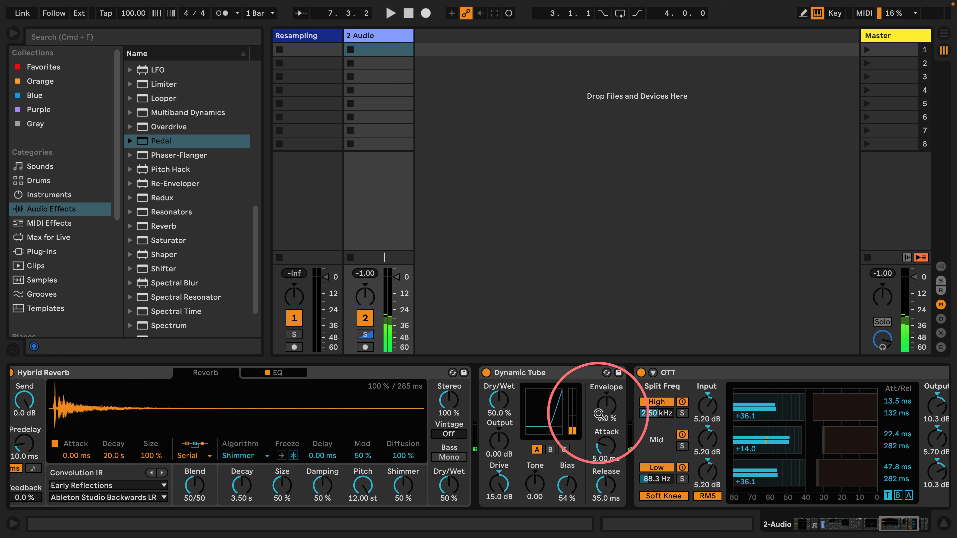
scroll(599, 414, "right", 4)
scroll(150, 183, "up", 6)
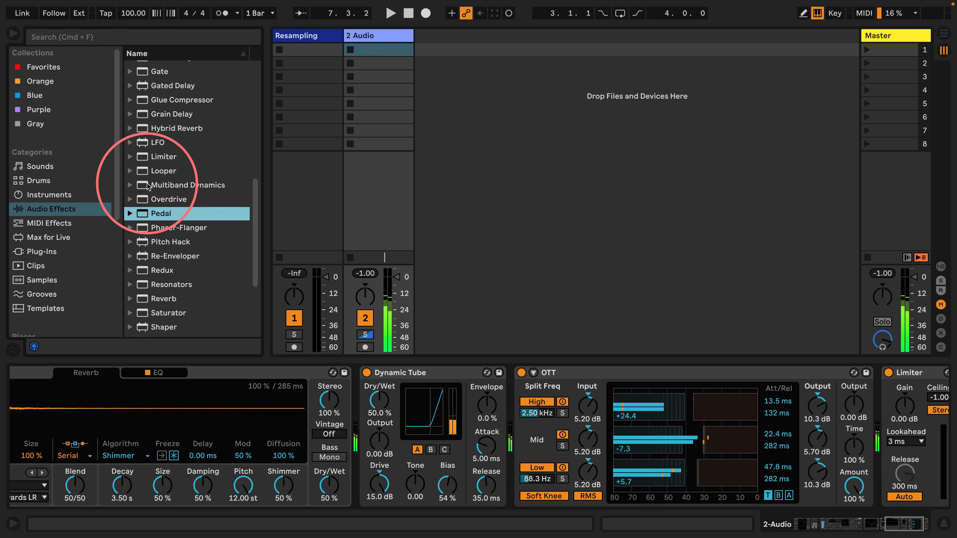
scroll(148, 184, "up", 8)
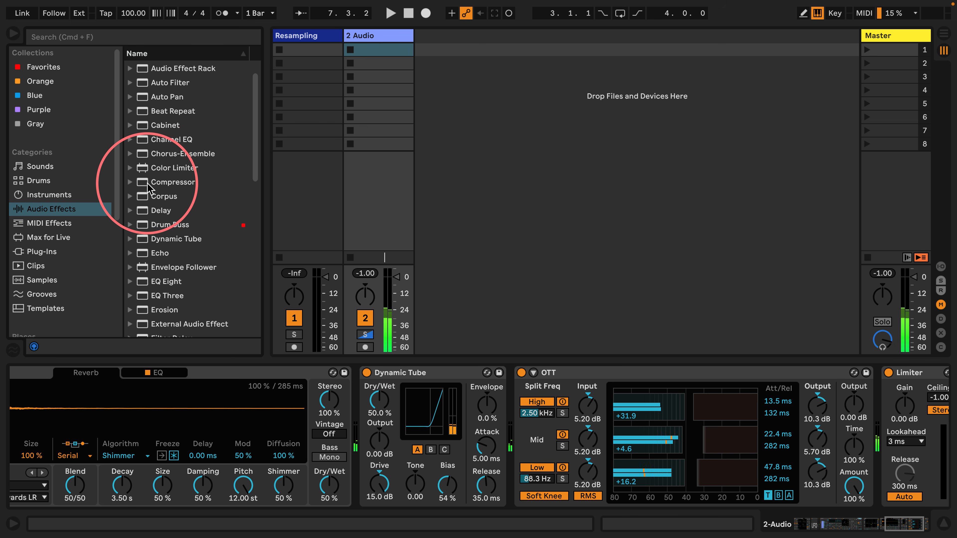
left_click_drag(144, 156, 335, 395)
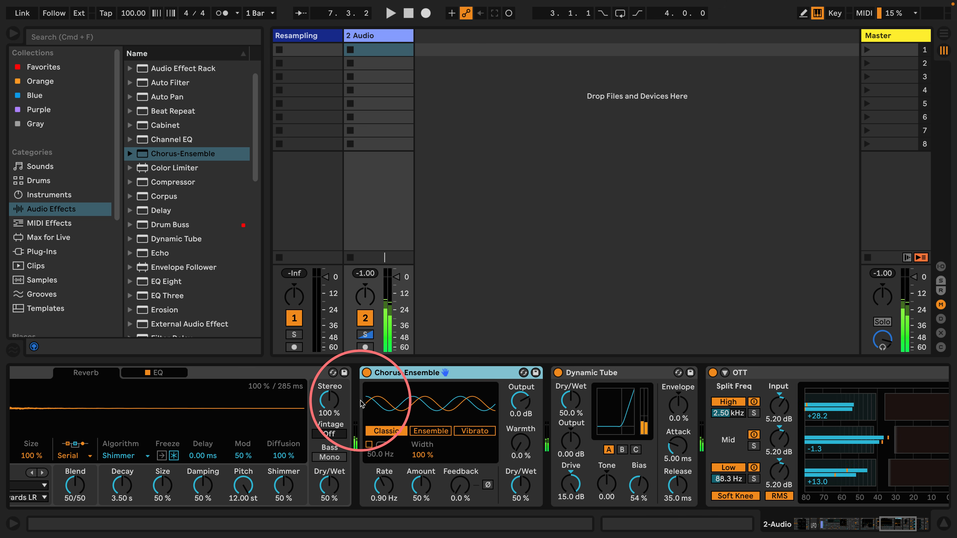
left_click(466, 432)
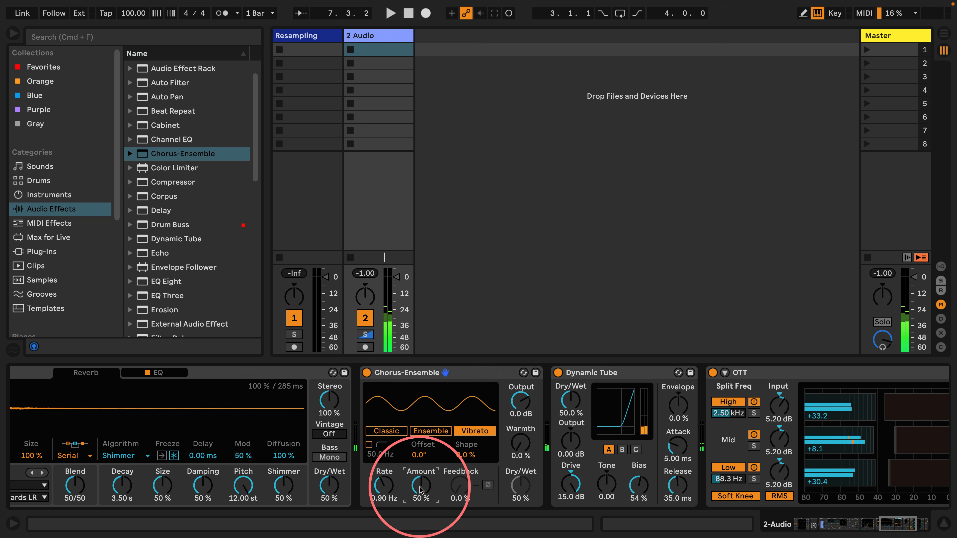
left_click_drag(421, 486, 421, 499)
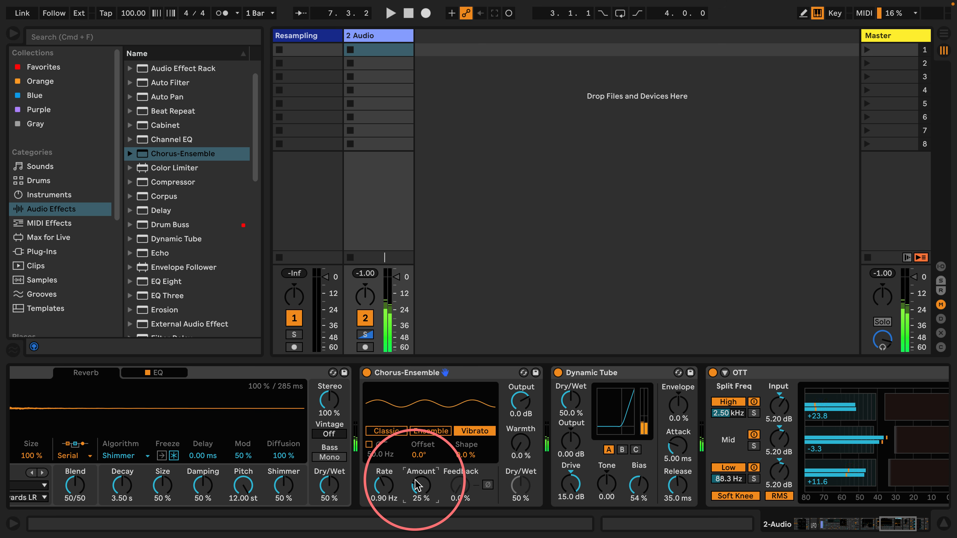
Unsolo the centred String Corpus chain and select the 15R Resonators chain in the rack
scroll(479, 392, "left", 10)
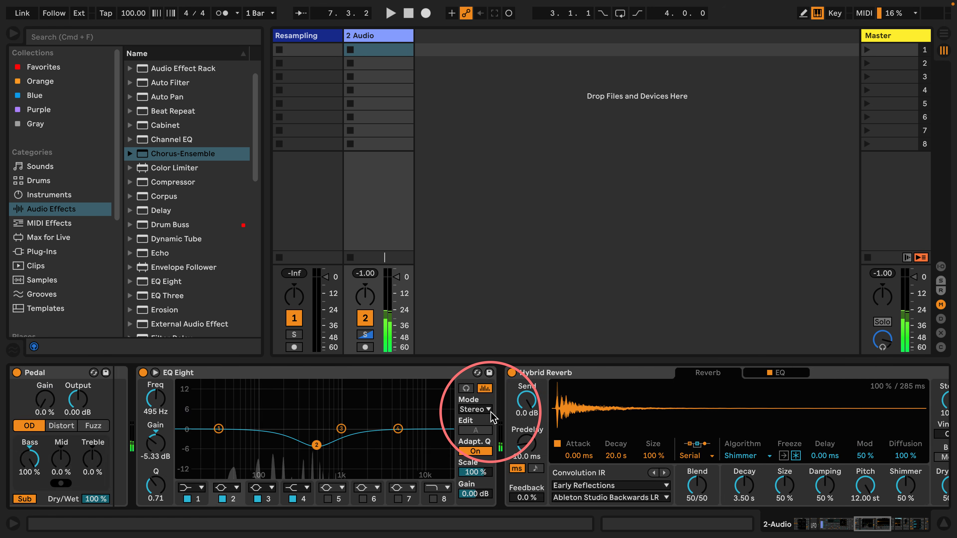
scroll(490, 412, "left", 15)
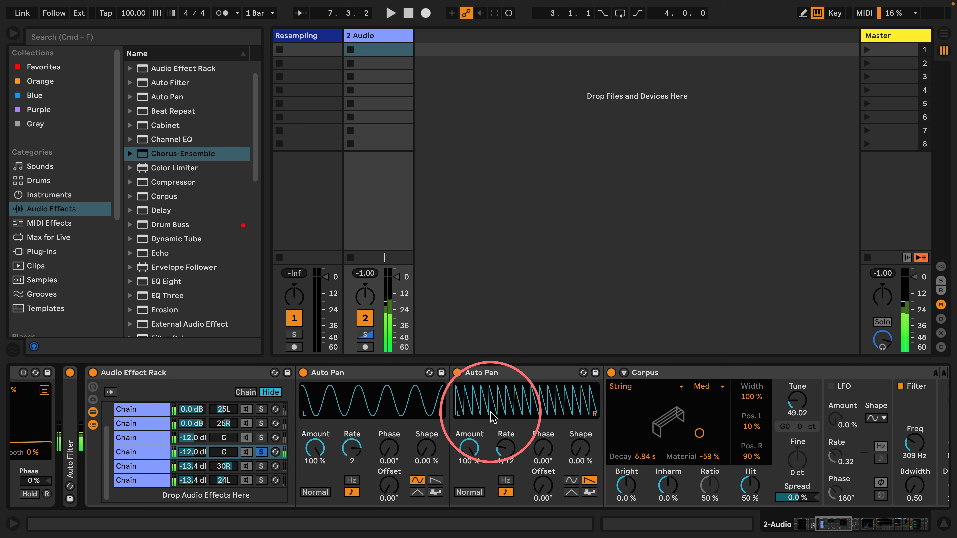
scroll(491, 412, "left", 5)
left_click(336, 452)
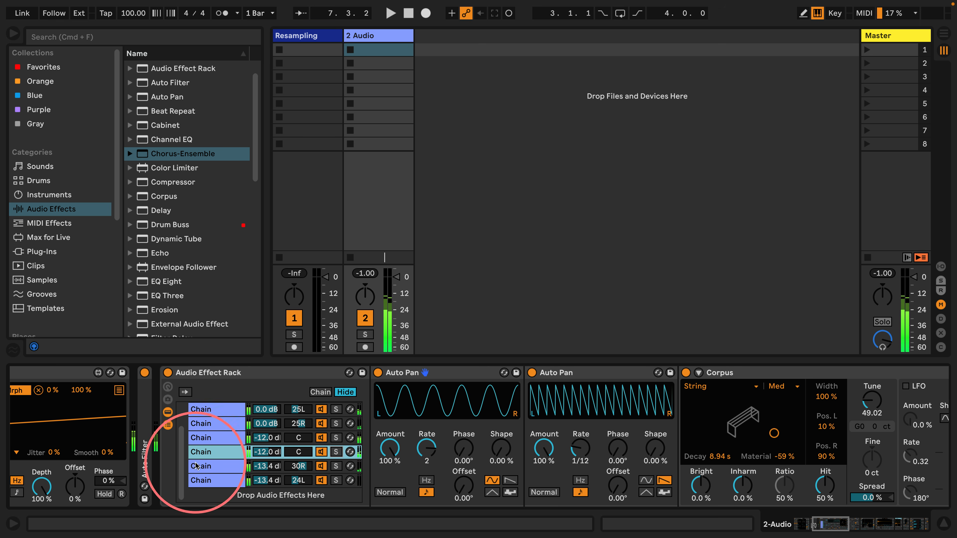
scroll(181, 422, "up", 2)
left_click(213, 409)
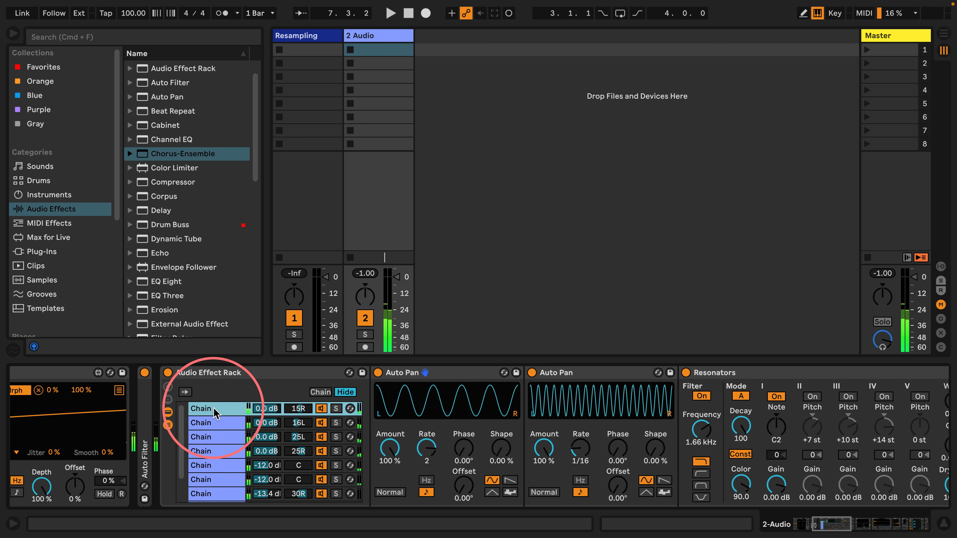
Reduce the Dynamic Tube's dry/wet to 39.7%
scroll(474, 392, "right", 5)
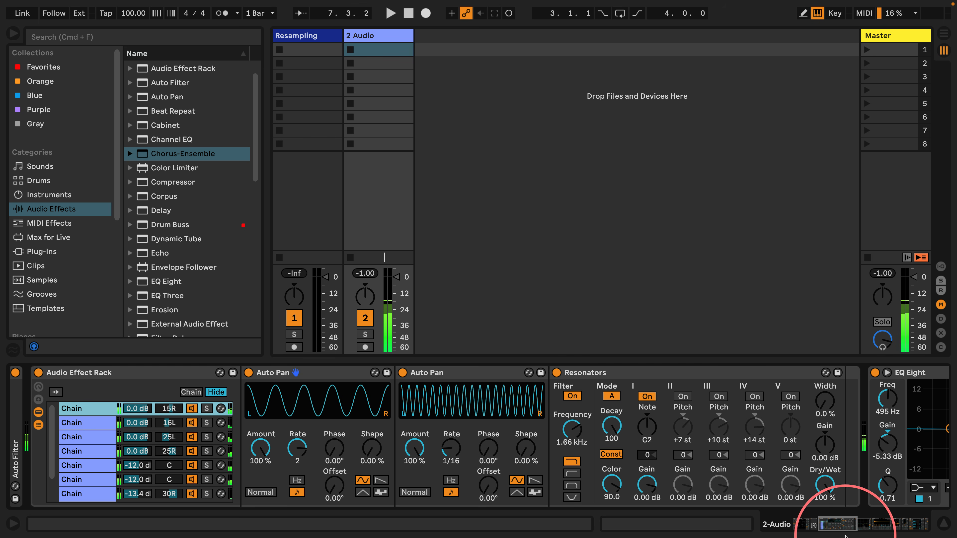
left_click_drag(843, 524, 895, 524)
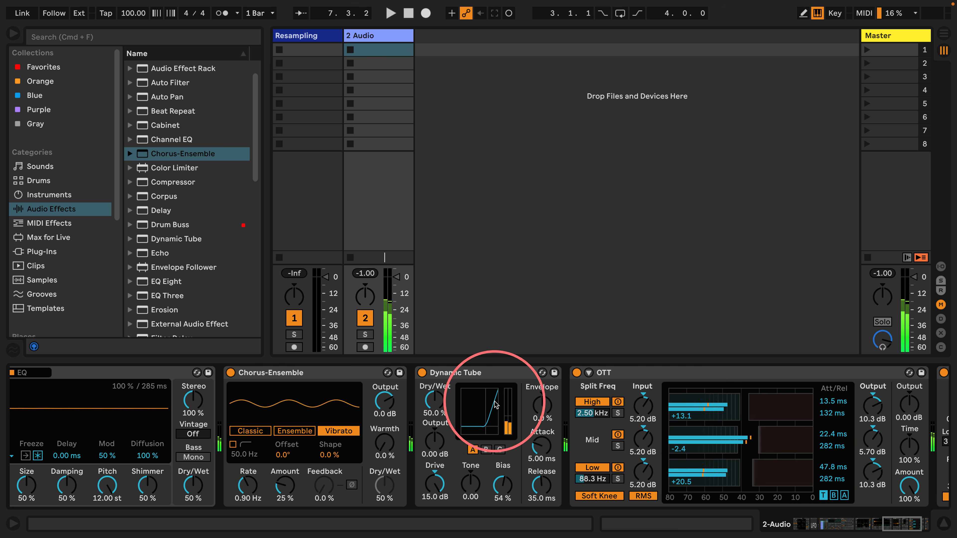
left_click_drag(434, 400, 433, 402)
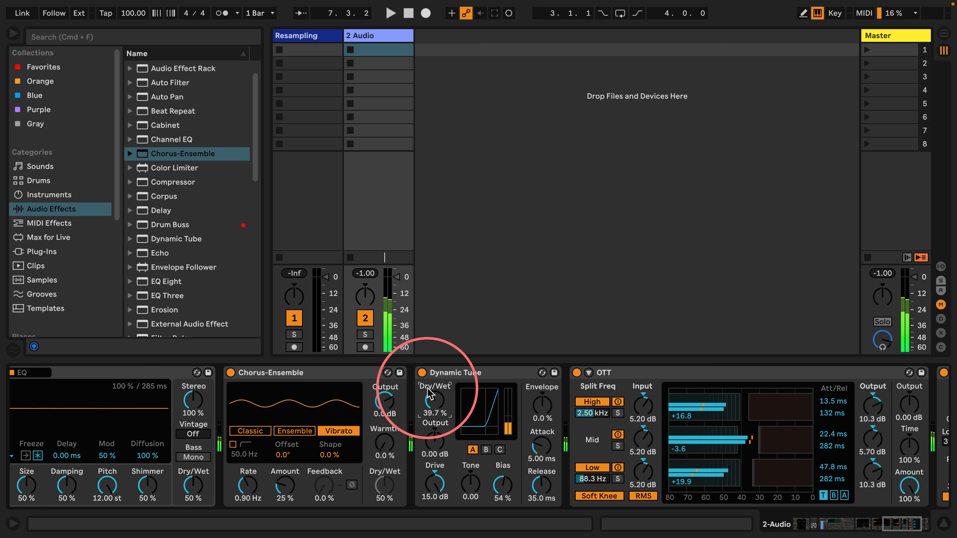
Lower the volume of the centred String Corpus chain to -16.0 dB
scroll(339, 415, "left", 10)
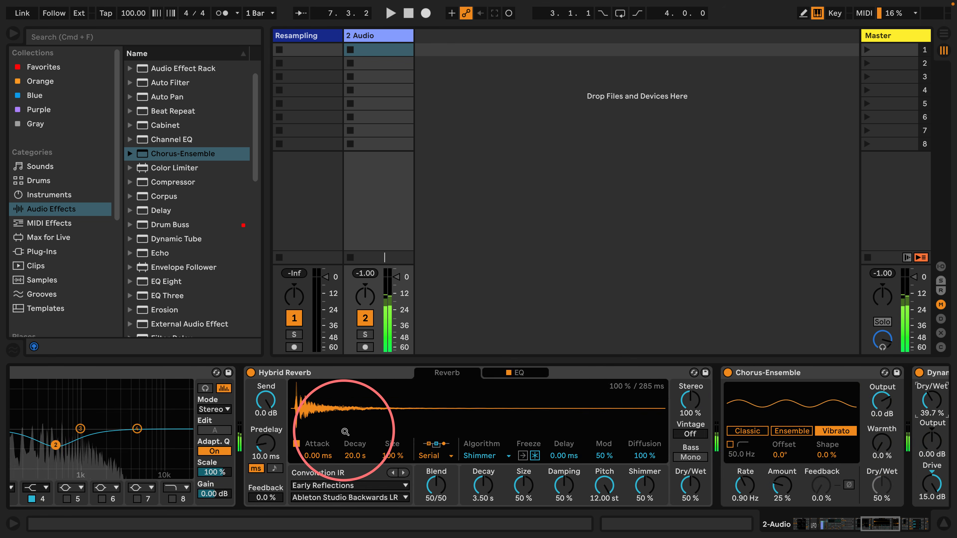
scroll(345, 431, "left", 15)
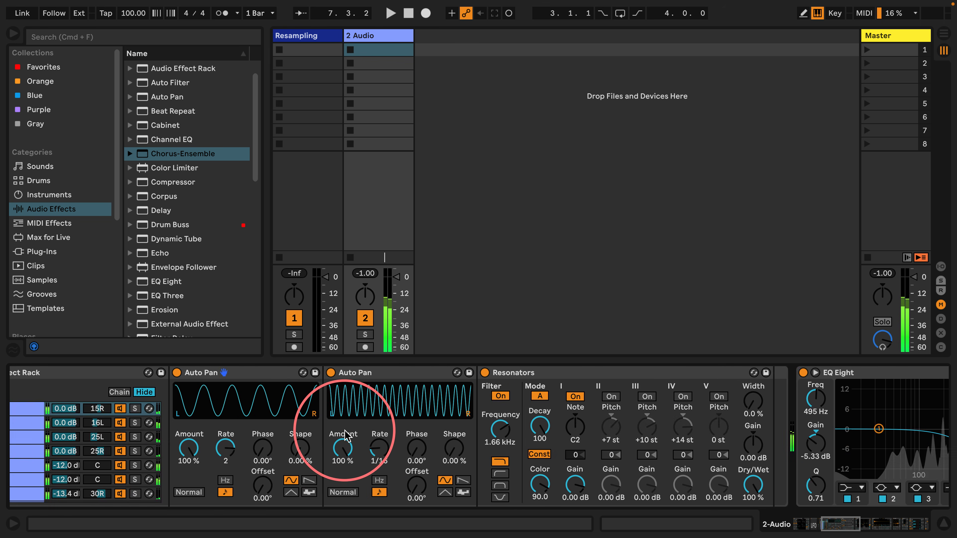
scroll(345, 433, "left", 10)
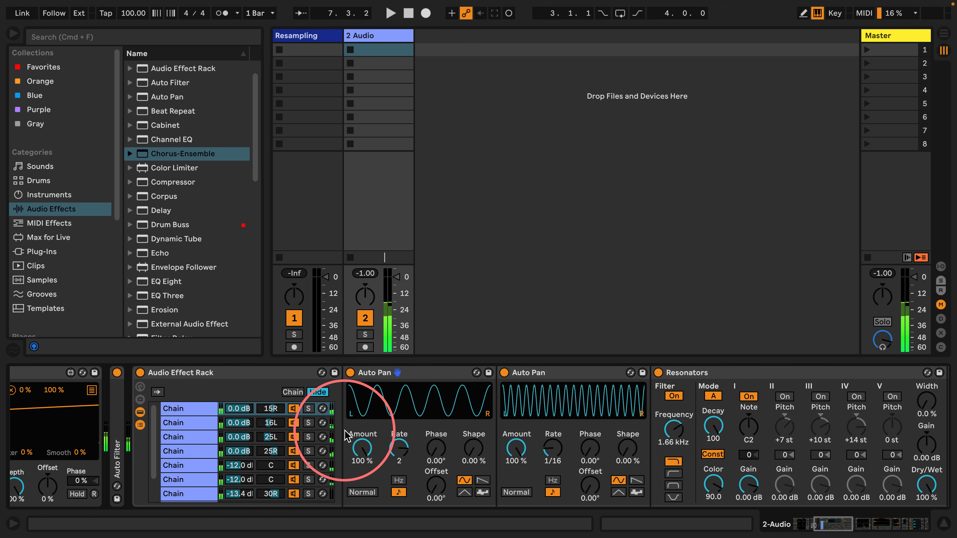
scroll(181, 448, "down", 2)
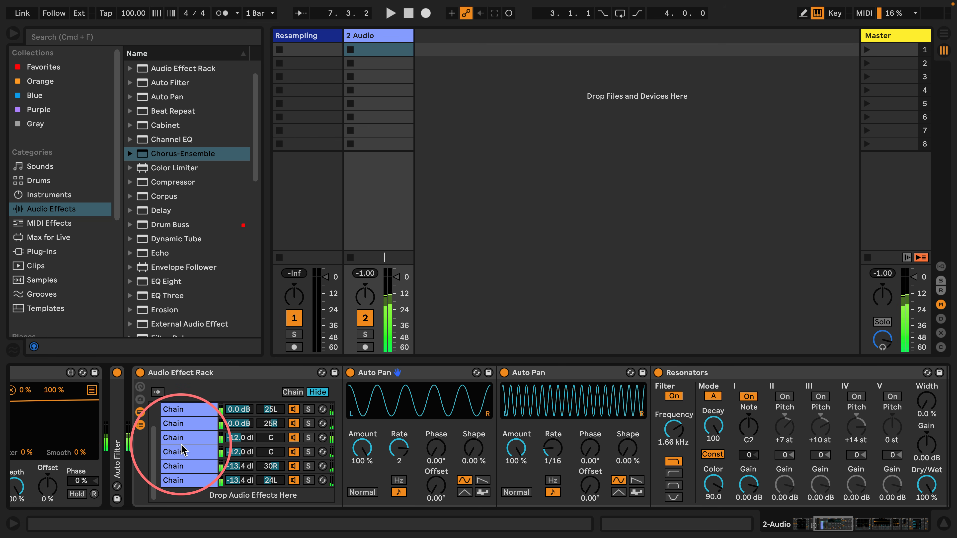
left_click_drag(235, 454, 222, 463)
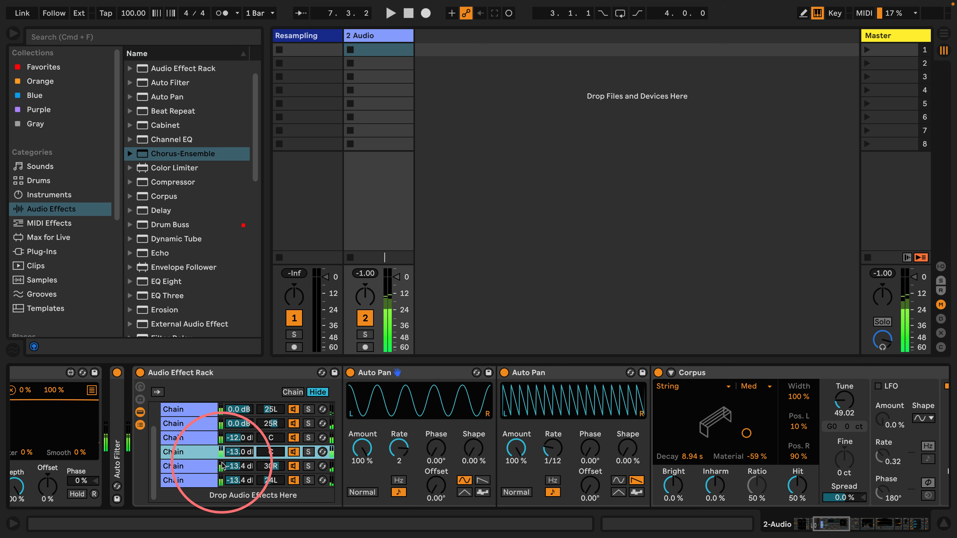
key("Down")
key("Down")
key("Down")
Lower the volume of the centred Pipe Corpus chain to -16.0 dB
left_click(233, 438)
key("Down")
key("Down")
key("Down")
key("Down")
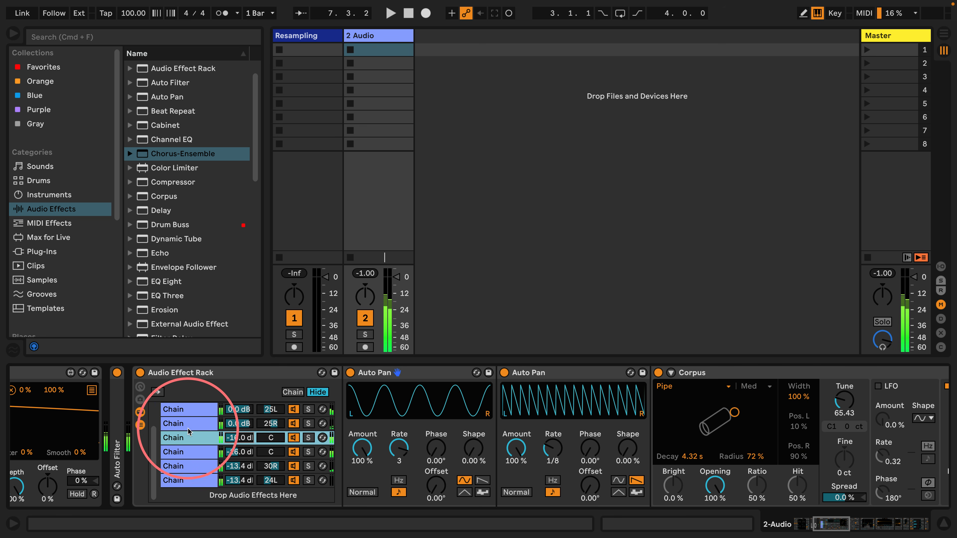
Select the 15R chain at the top of the rack to display its Auto Pans and Resonators
scroll(181, 444, "up", 2)
left_click(175, 408)
scroll(491, 435, "right", 3)
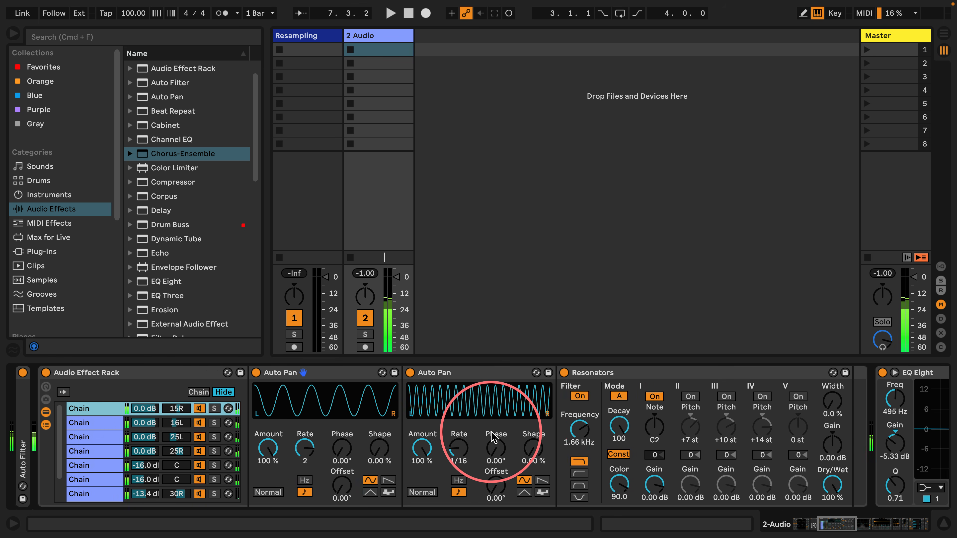